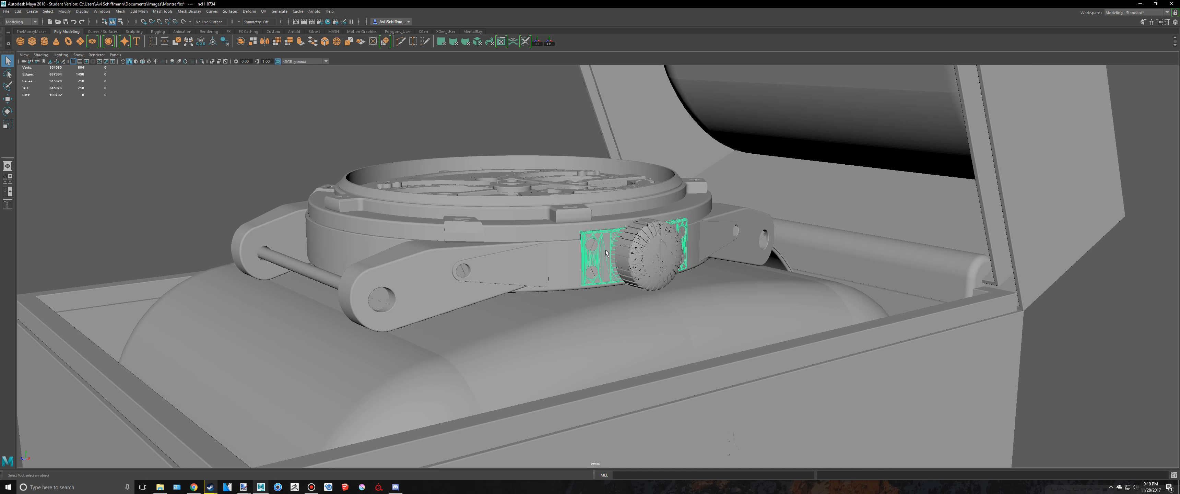
Examine the crown-side plate, its slotted screws and the knurled crown on the grey reference watch model
scroll(612, 253, "up", 5)
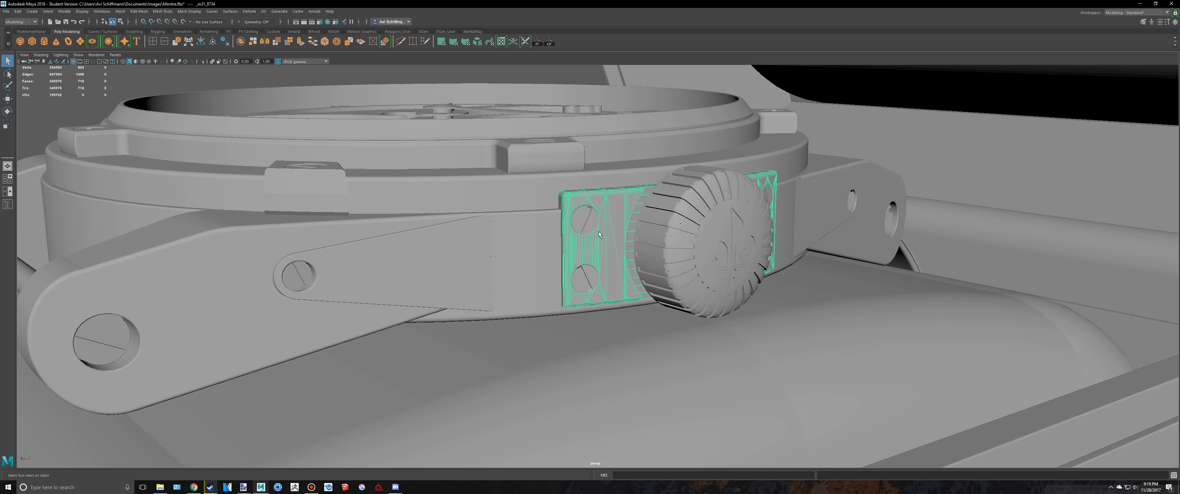
left_click(590, 225)
left_click_drag(595, 281, 609, 275)
left_click(594, 279)
scroll(679, 252, "down", 3)
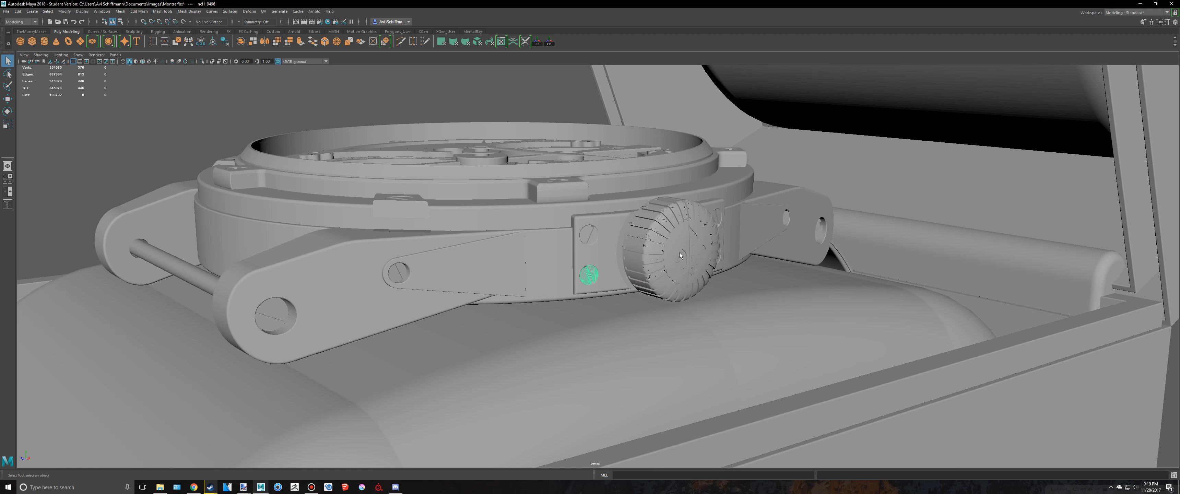
left_click_drag(679, 251, 655, 317, "alt")
left_click(554, 242)
left_click_drag(708, 254, 586, 231, "alt")
scroll(586, 231, "up", 4)
left_click(549, 243)
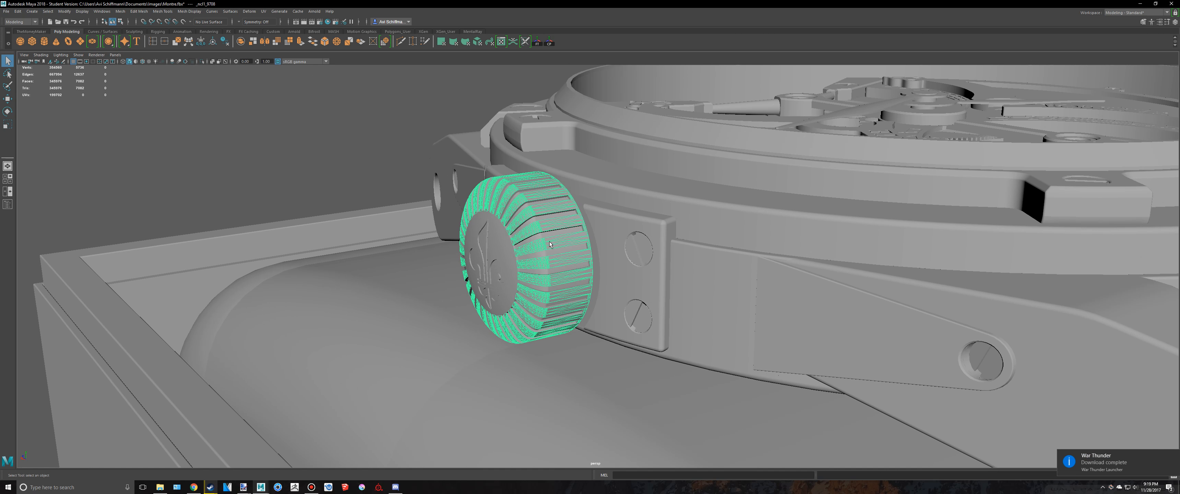
left_click(499, 264)
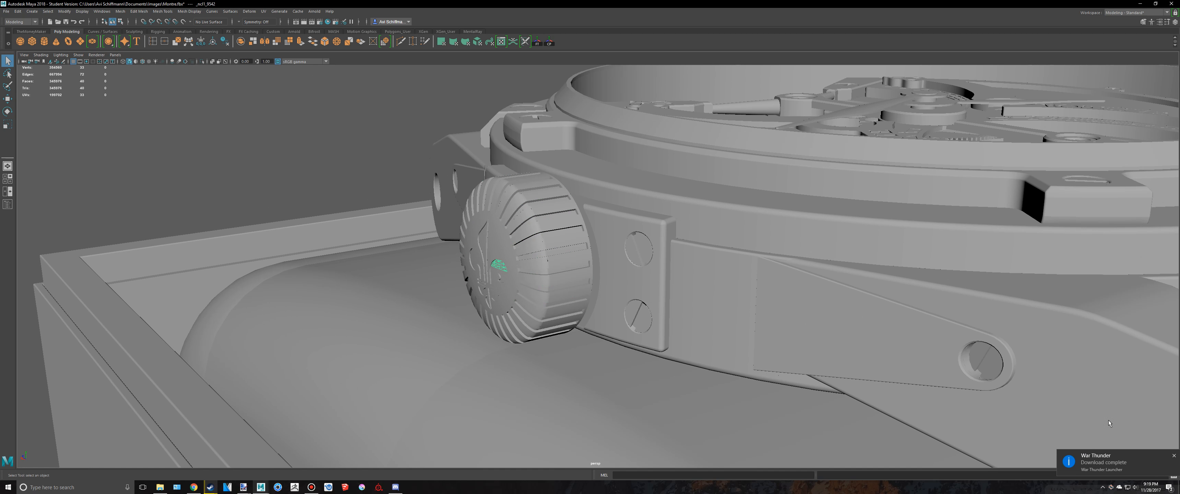
scroll(1109, 423, "down", 3)
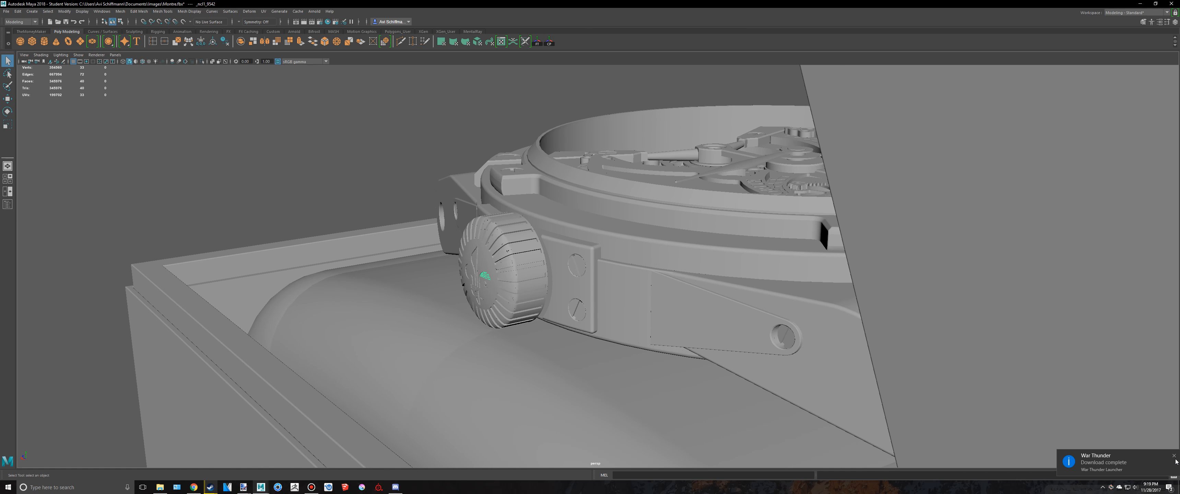
Dismiss the download notification and compare the crown side of the reference watch with the coloured working model
left_click(1174, 456)
scroll(572, 247, "down", 3)
left_click_drag(535, 233, 734, 288, "alt")
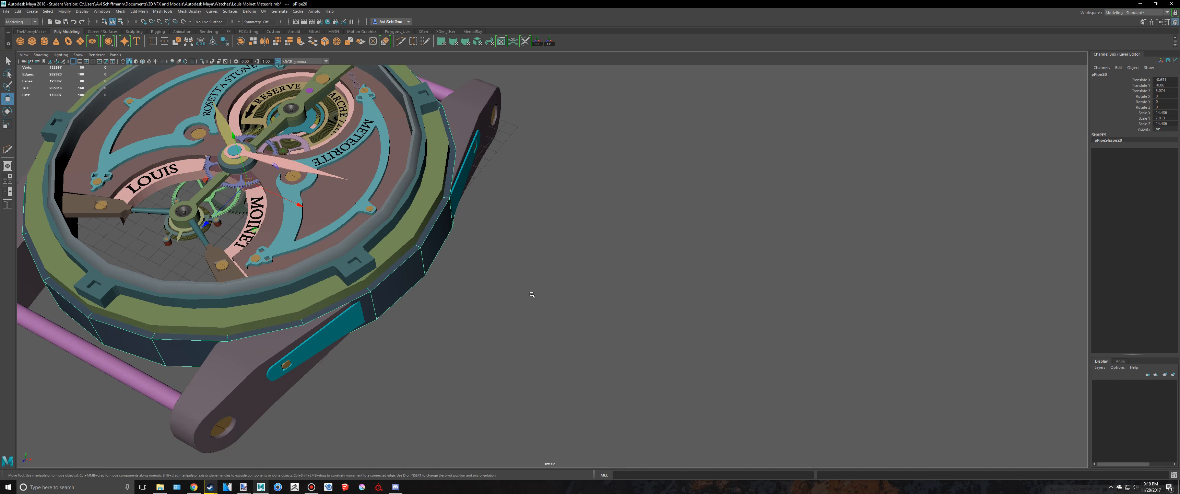
left_click_drag(550, 297, 536, 251, "alt")
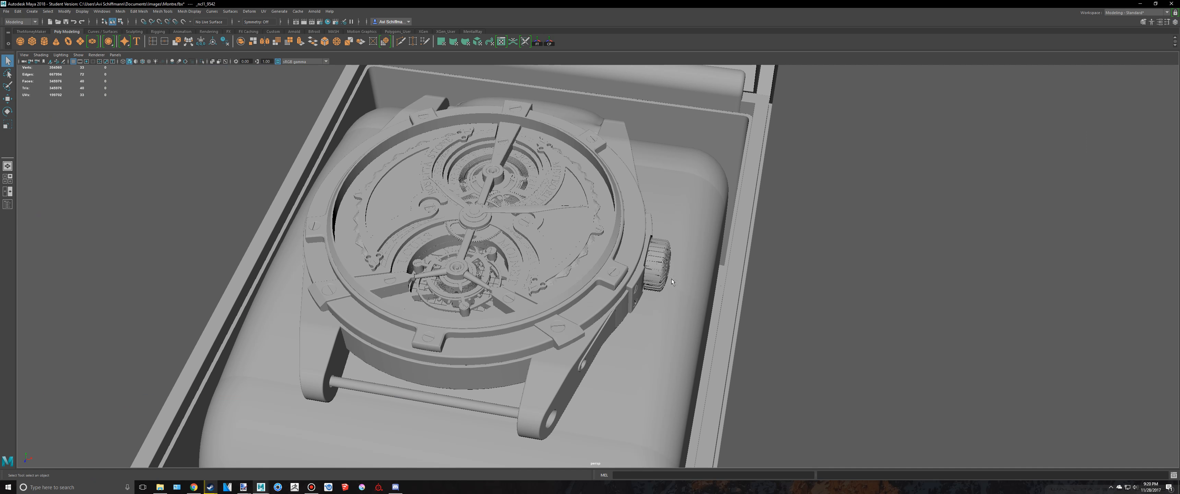
left_click_drag(671, 278, 534, 250, "alt")
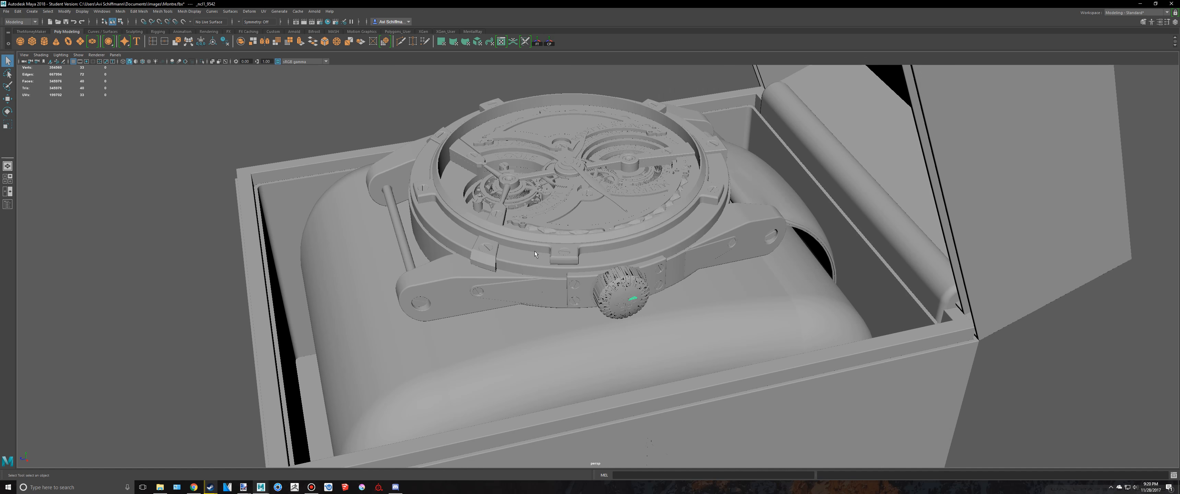
scroll(578, 250, "up", 5)
key("alt+Tab")
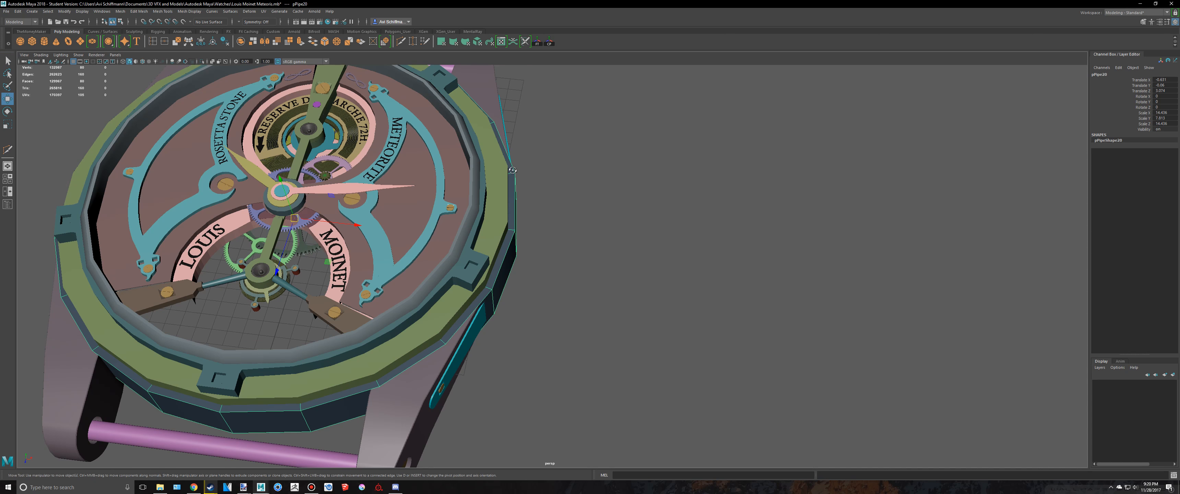
Add a polygon cube to the working watch model and move it out to the crown side of the case
left_click_drag(512, 170, 111, 91, "alt")
left_click(311, 487)
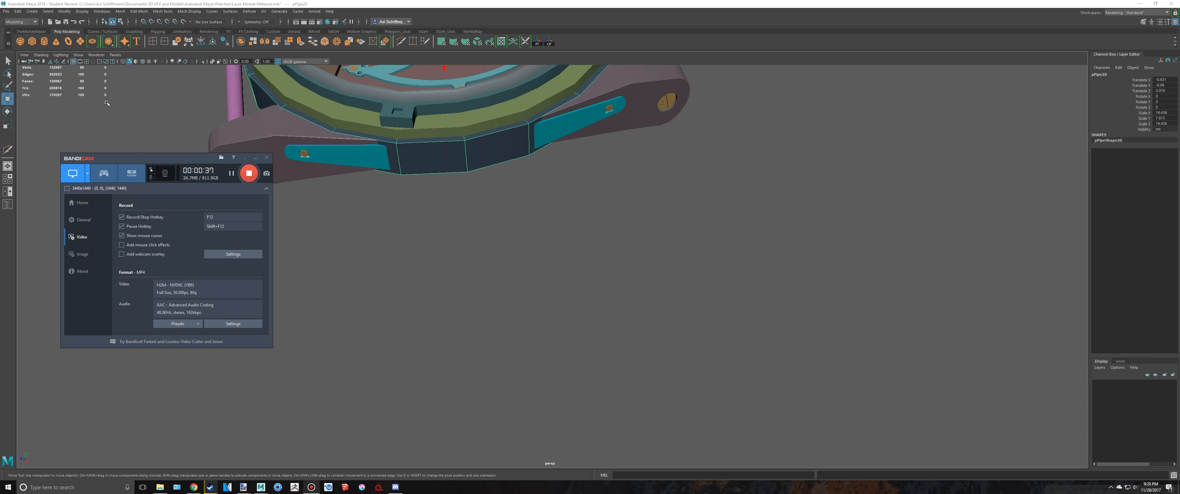
left_click(34, 40)
middle_click_drag(469, 149, 548, 262, "alt")
left_click_drag(558, 186, 632, 310)
key("f")
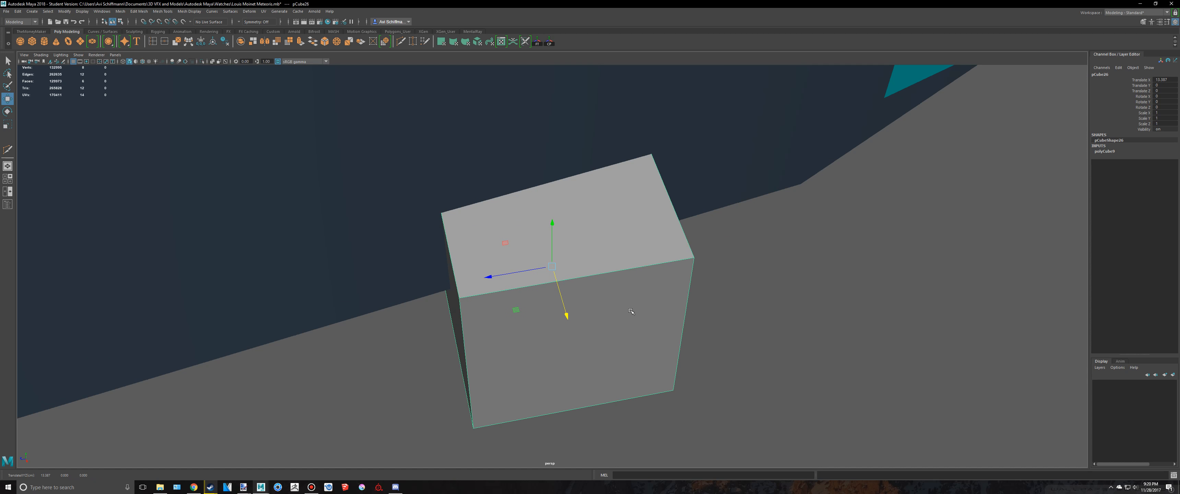
Position the cube against the case side between the two turquoise lug inlays, using the reference watch as a guide
scroll(632, 309, "down", 6)
key("space")
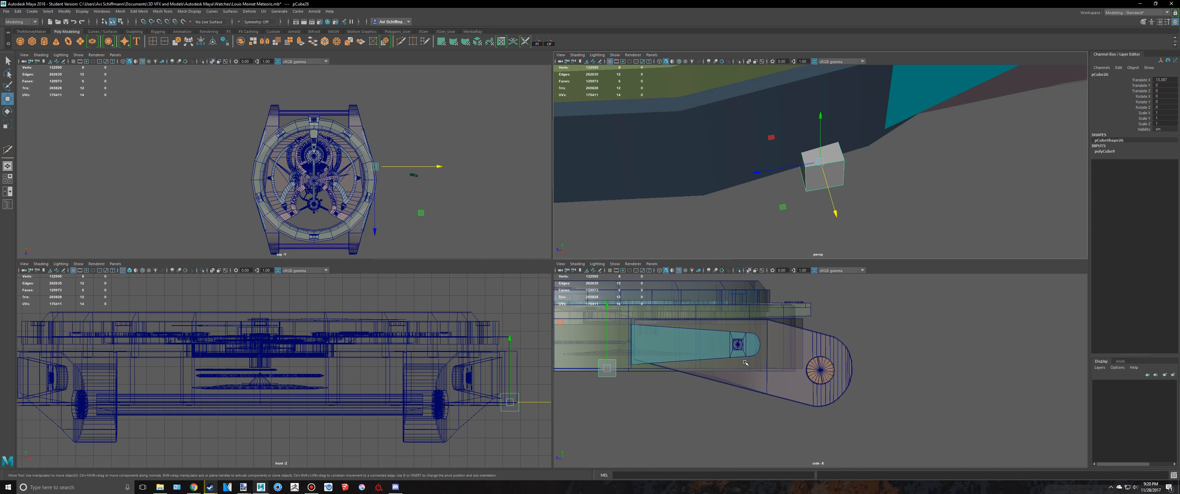
key("space")
scroll(519, 247, "down", 1)
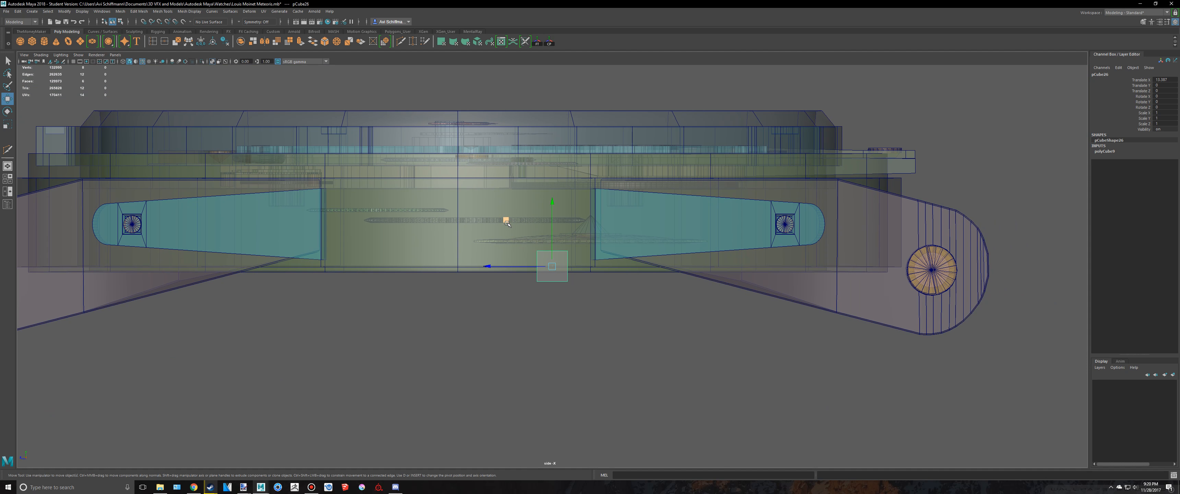
key("alt+Tab")
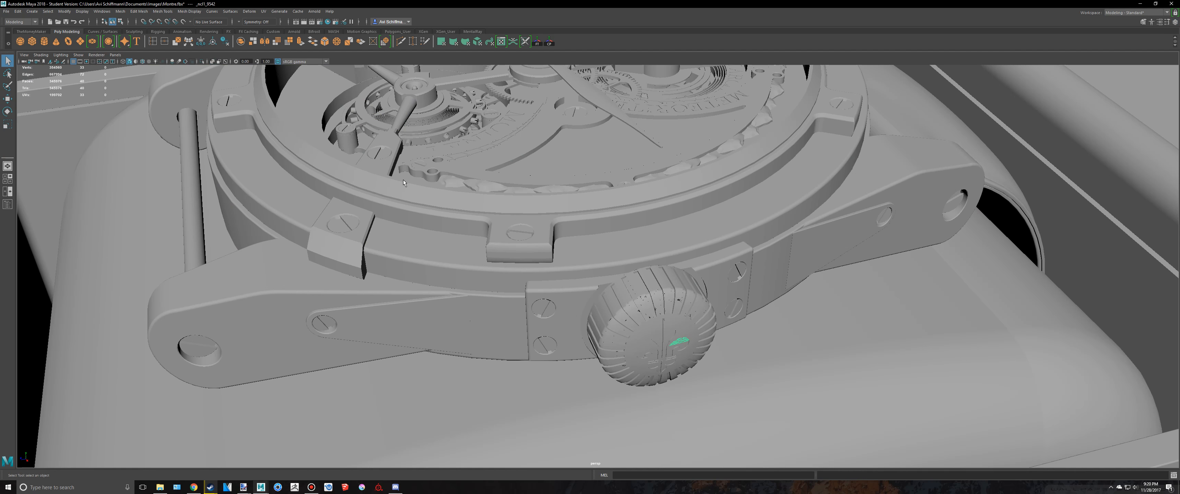
left_click_drag(403, 182, 532, 324, "alt")
key("alt+Tab")
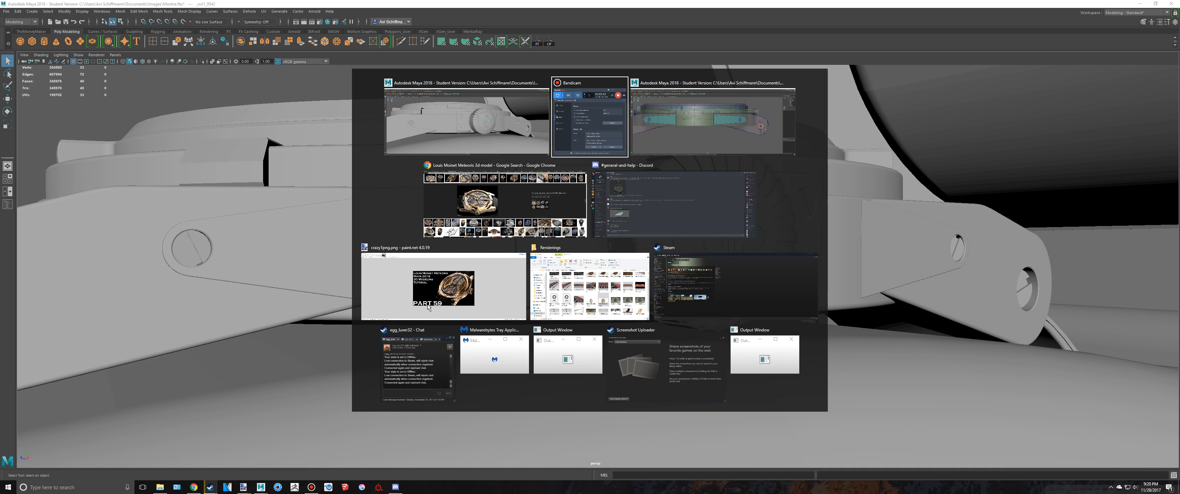
key("space")
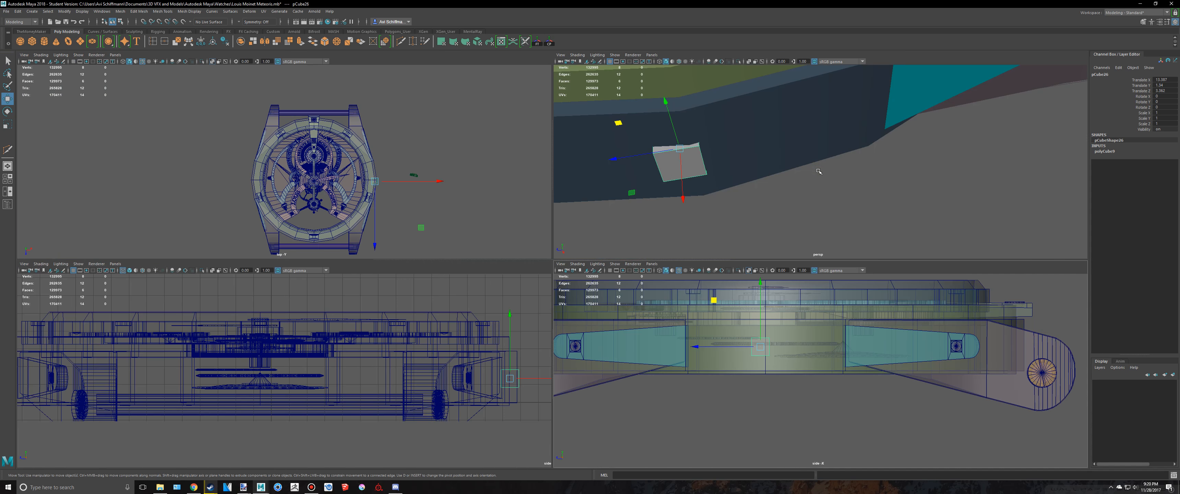
left_click_drag(609, 197, 670, 172, "alt")
left_click_drag(714, 227, 718, 234)
key("space")
Lower the cube's bottom vertices, snapping them level with the lower corner of the turquoise inlay
key("q")
scroll(434, 232, "up", 2)
right_click_drag(412, 219, 290, 222)
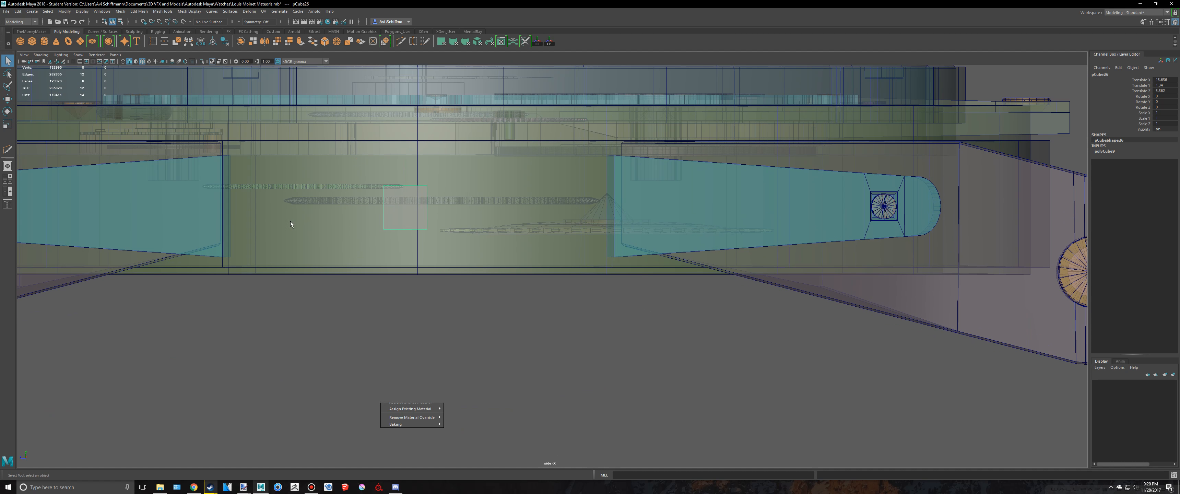
left_click_drag(293, 222, 544, 295)
middle_click_drag(403, 183, 547, 179, "alt")
key("w")
scroll(548, 176, "up", 1)
key("v")
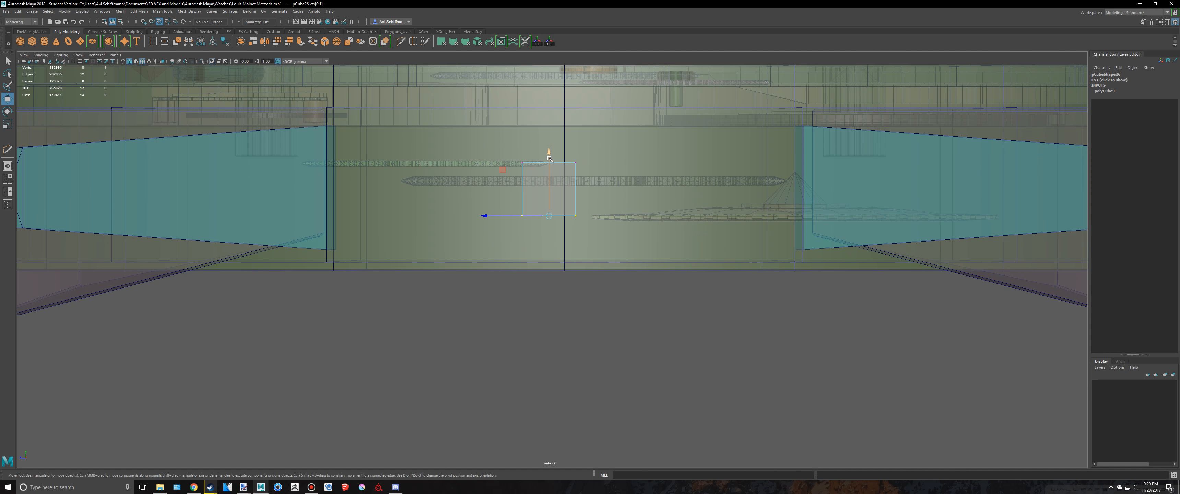
left_click_drag(549, 158, 329, 236)
middle_click_drag(341, 251, 336, 247)
scroll(562, 204, "up", 2)
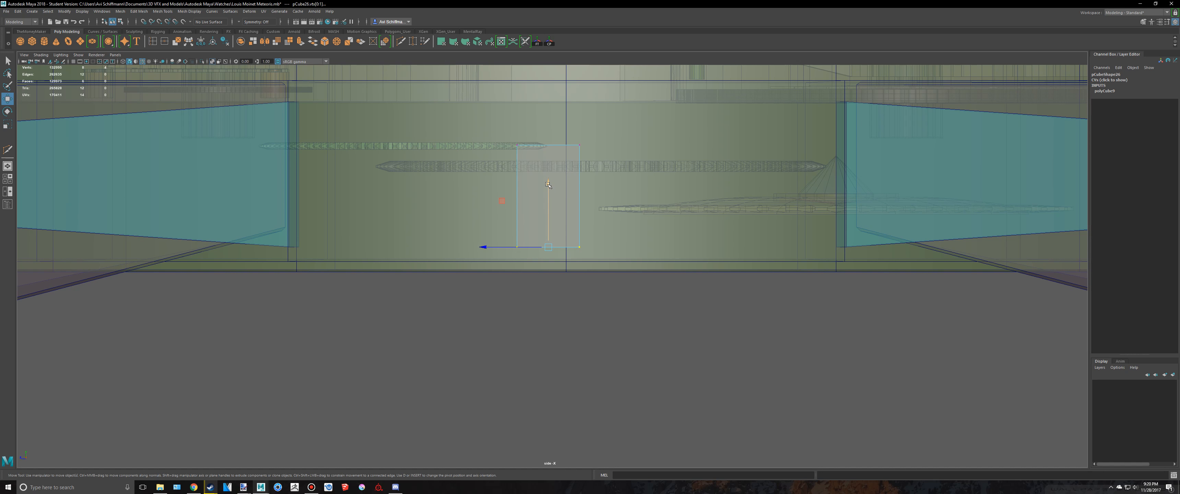
left_click_drag(548, 184, 549, 185)
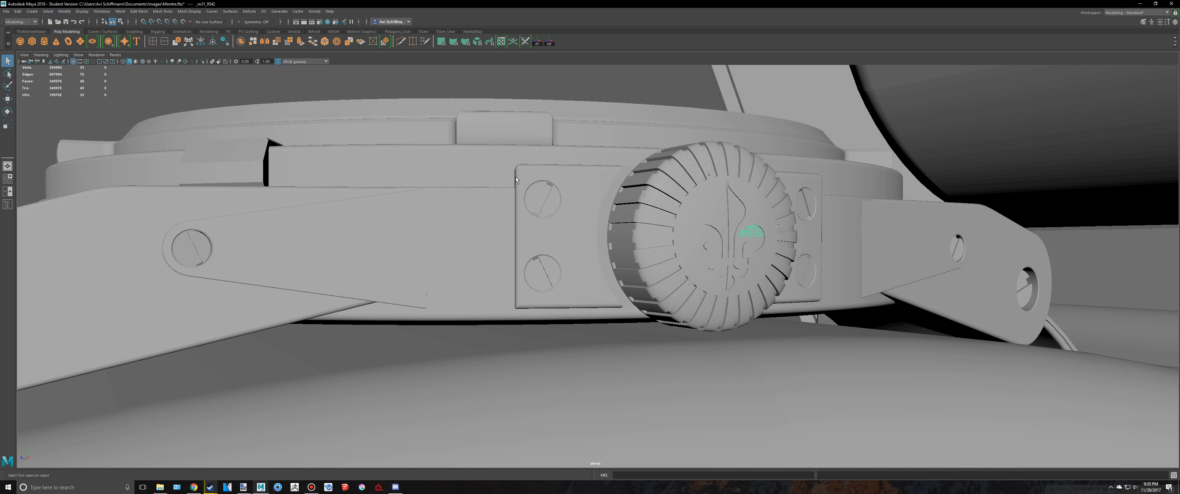
Raise the block's top vertices past the dark case band onto the green ring, following the reference plate, and return to object selection
left_click_drag(515, 177, 655, 275, "alt")
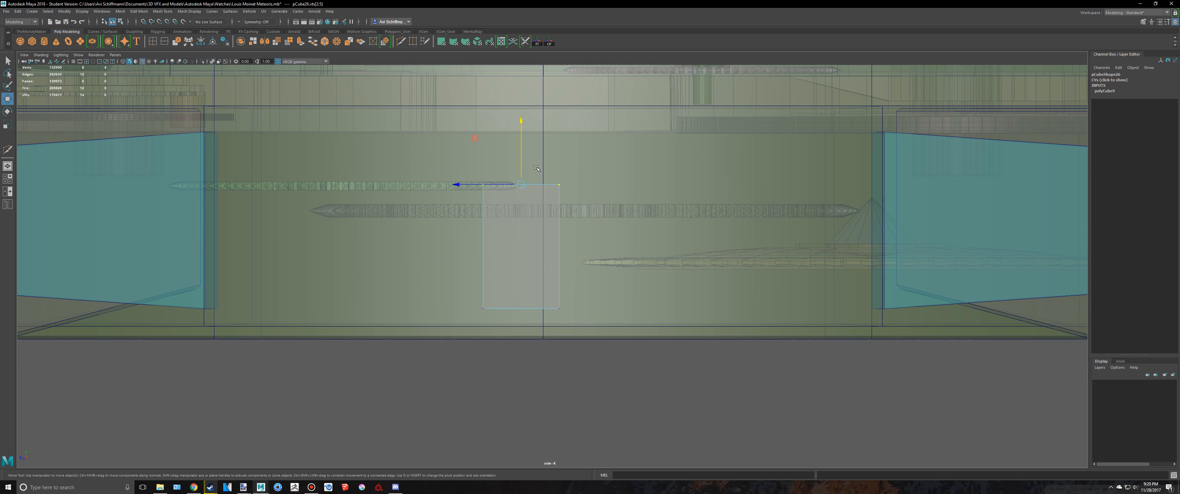
left_click_drag(538, 185, 541, 120)
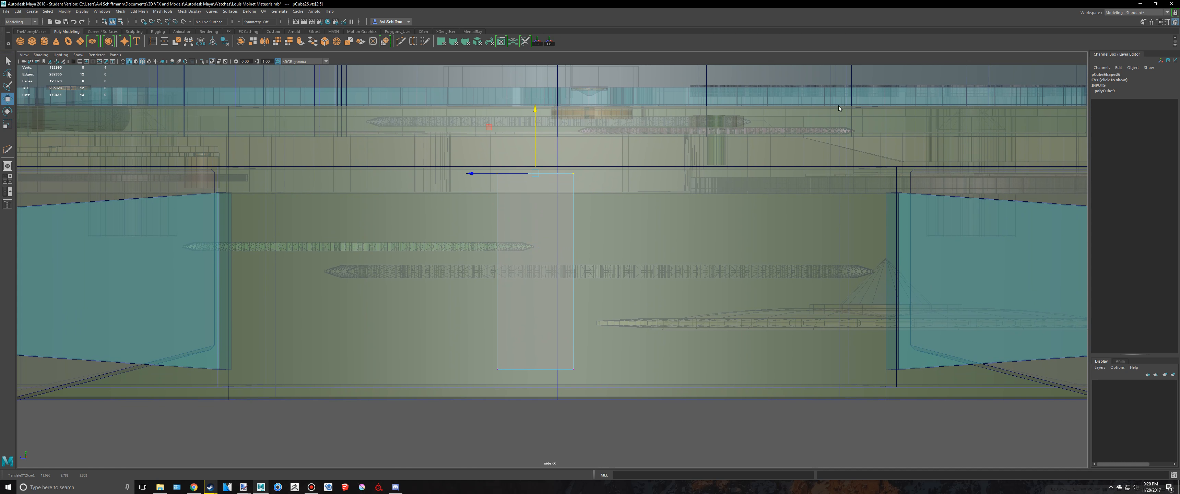
key("space")
key("space")
right_click_drag(839, 108, 446, 193, "alt")
left_click_drag(446, 193, 498, 201, "alt")
key("alt+Tab")
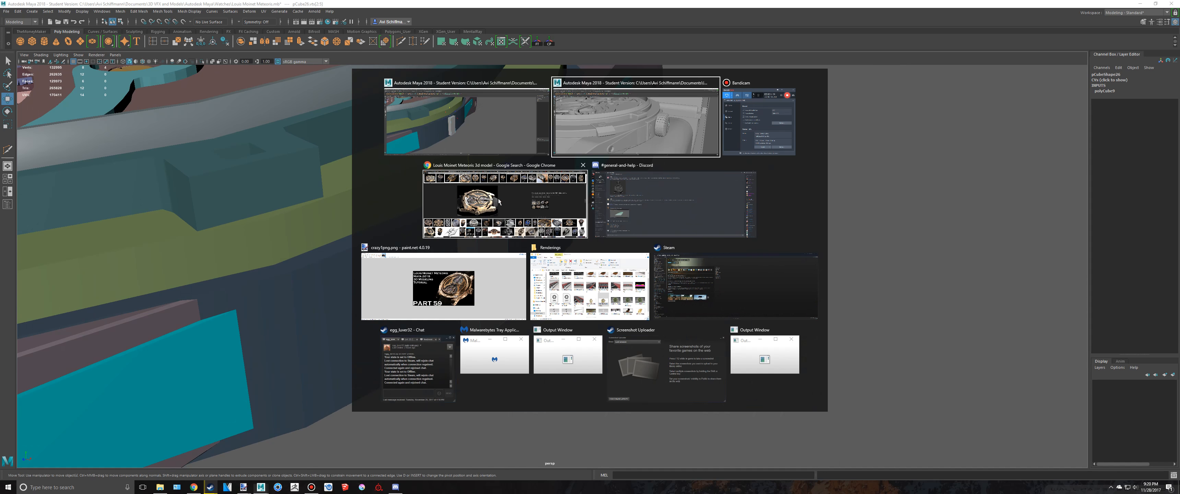
key("alt+Tab")
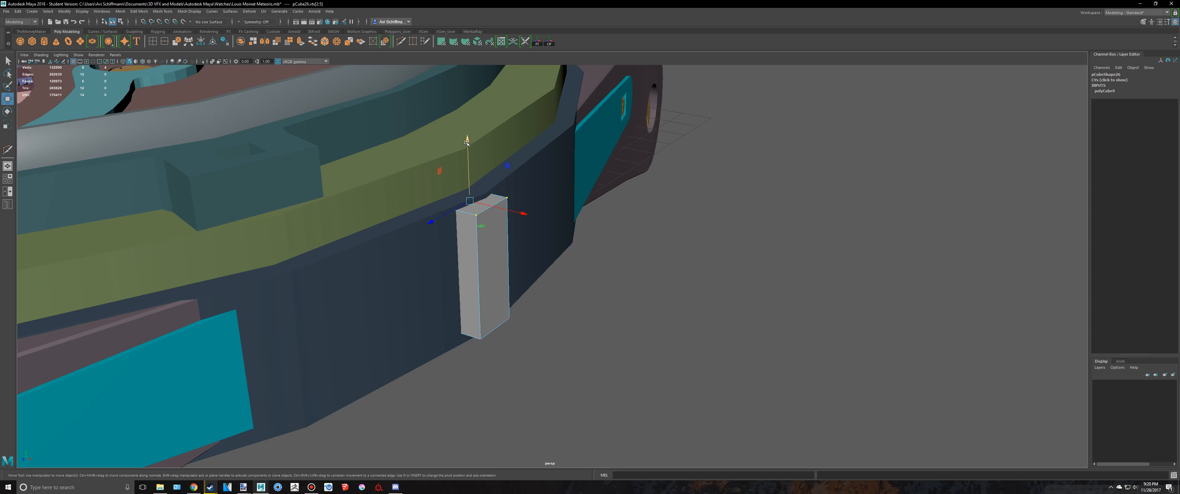
left_click_drag(467, 142, 464, 108)
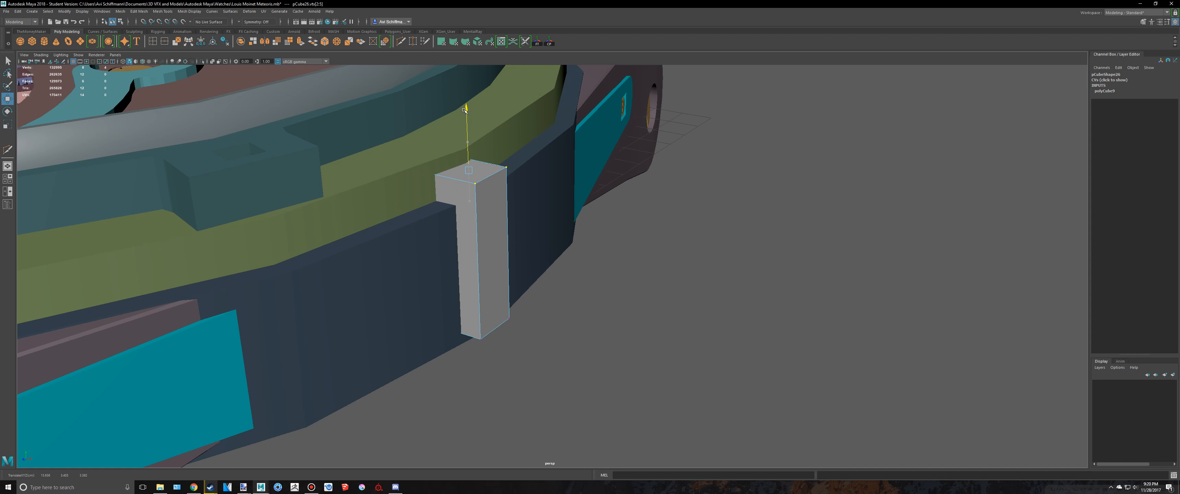
key("q")
right_click_drag(496, 196, 529, 185)
Scale all the block's vertices wider along the case side and centre them between the two turquoise inlays
scroll(704, 206, "down", 5)
left_click_drag(728, 312, 605, 292, "alt")
key("space")
key("alt+Tab")
key("alt+Tab")
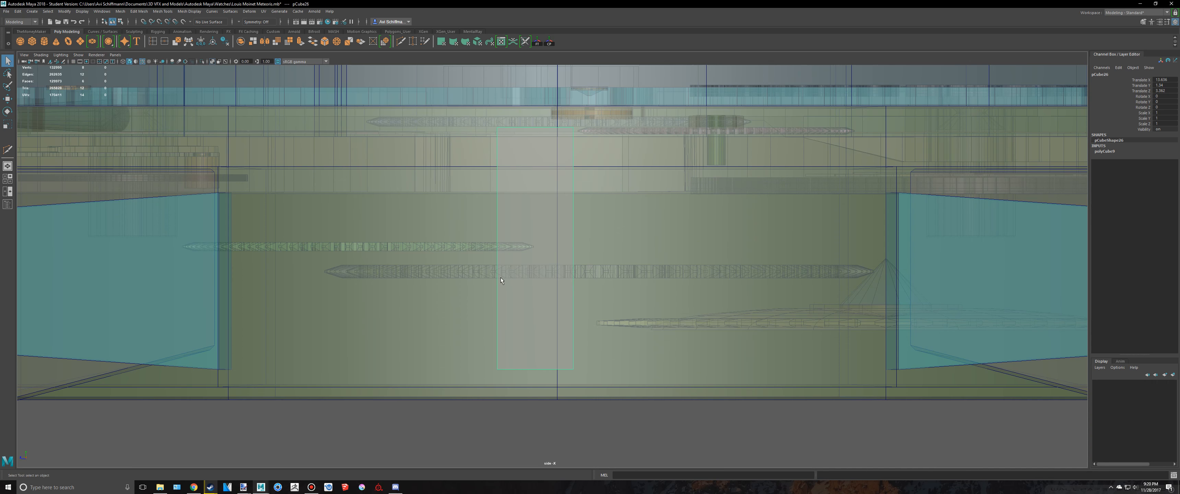
right_click_drag(514, 218, 481, 204)
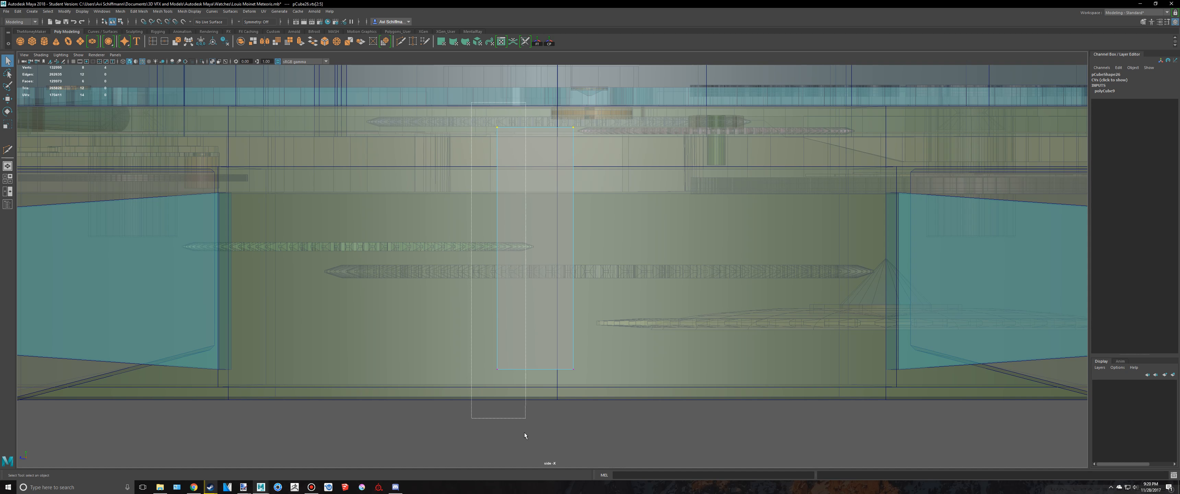
key("r")
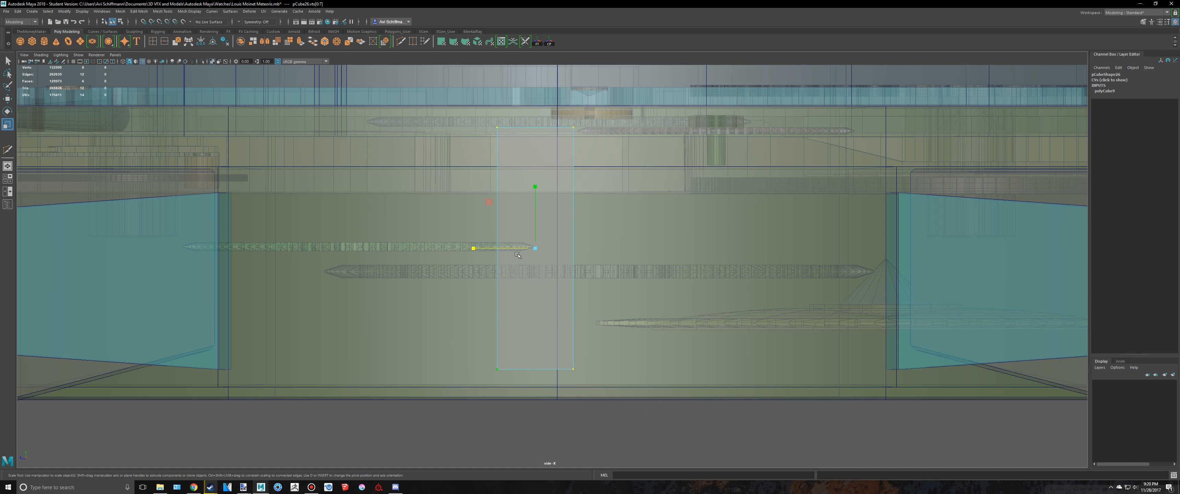
left_click_drag(508, 247, 224, 268)
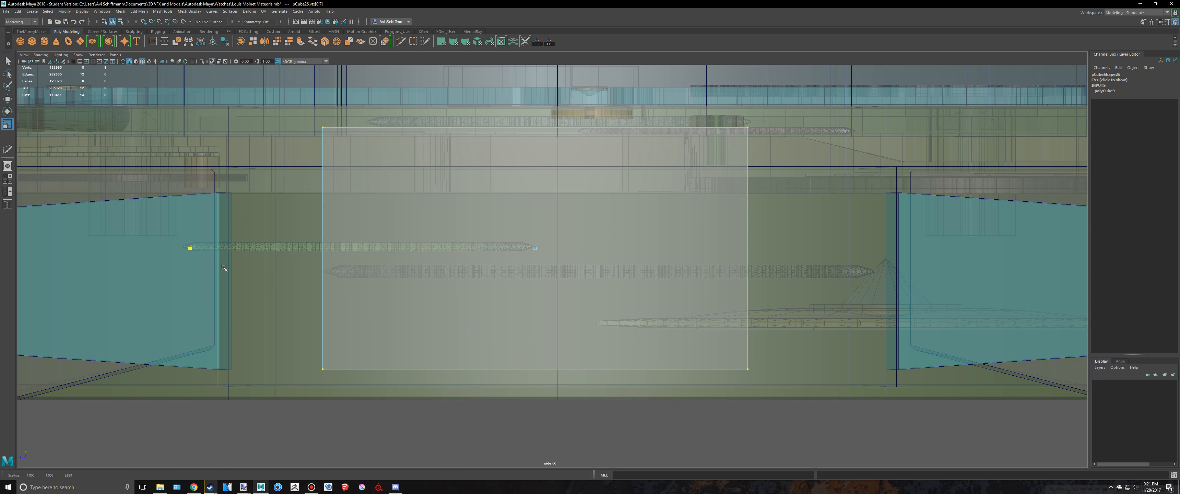
scroll(499, 260, "down", 3)
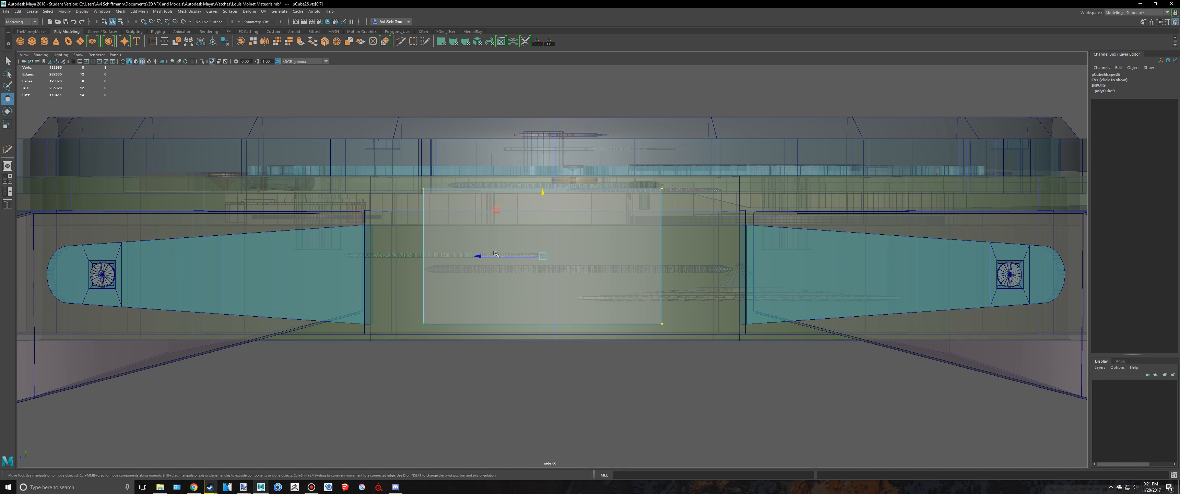
left_click_drag(496, 254, 507, 259)
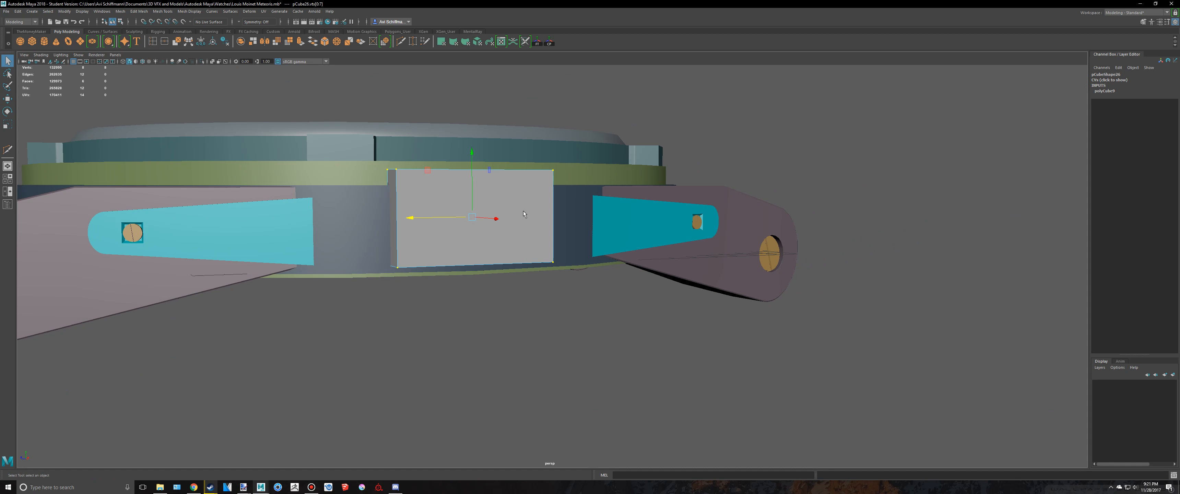
right_click_drag(522, 210, 559, 184)
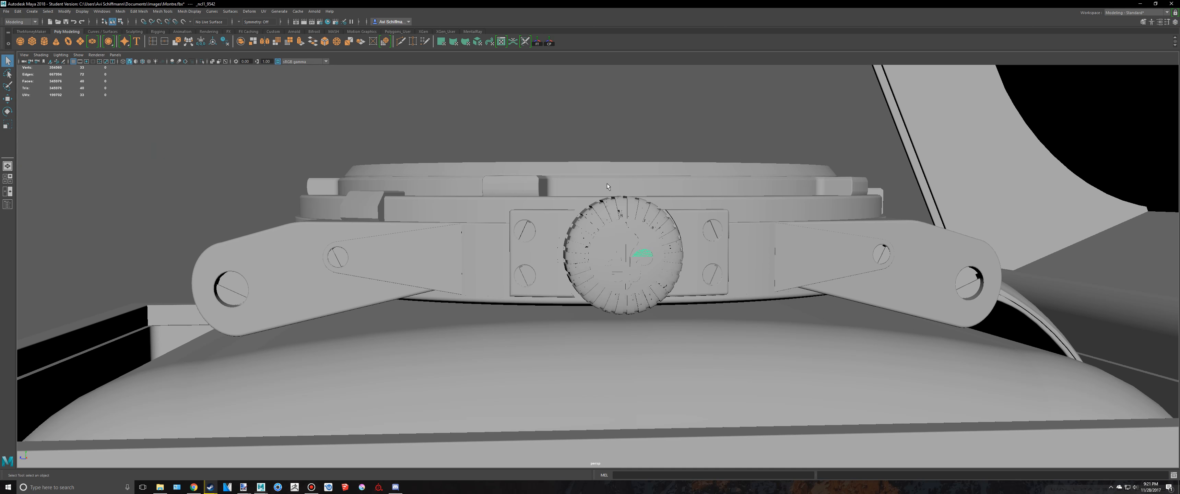
Compare the new block's proportions with the crown plate on the reference watch
left_click_drag(606, 183, 635, 215, "alt")
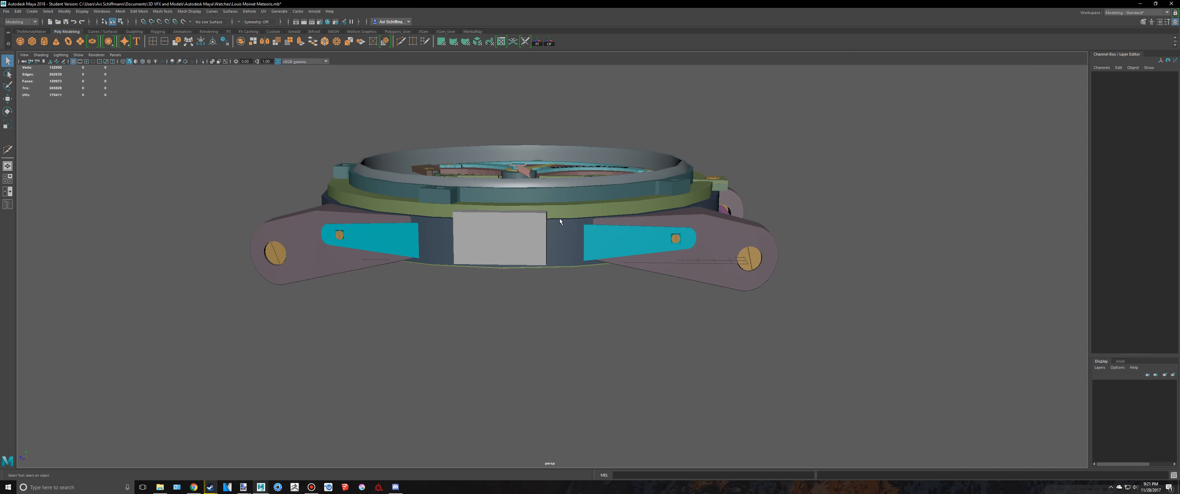
scroll(523, 196, "up", 2)
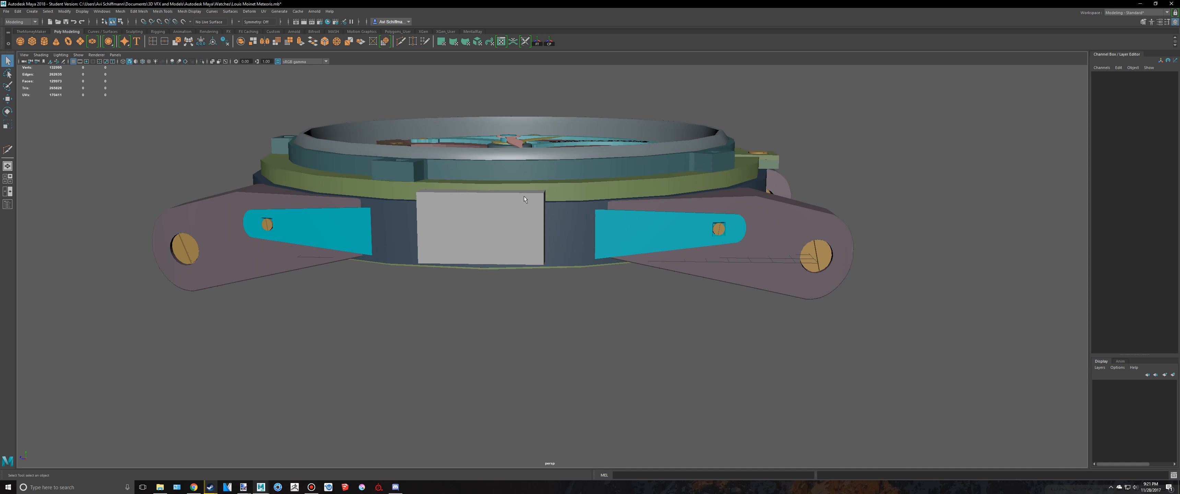
left_click_drag(523, 195, 515, 187, "alt")
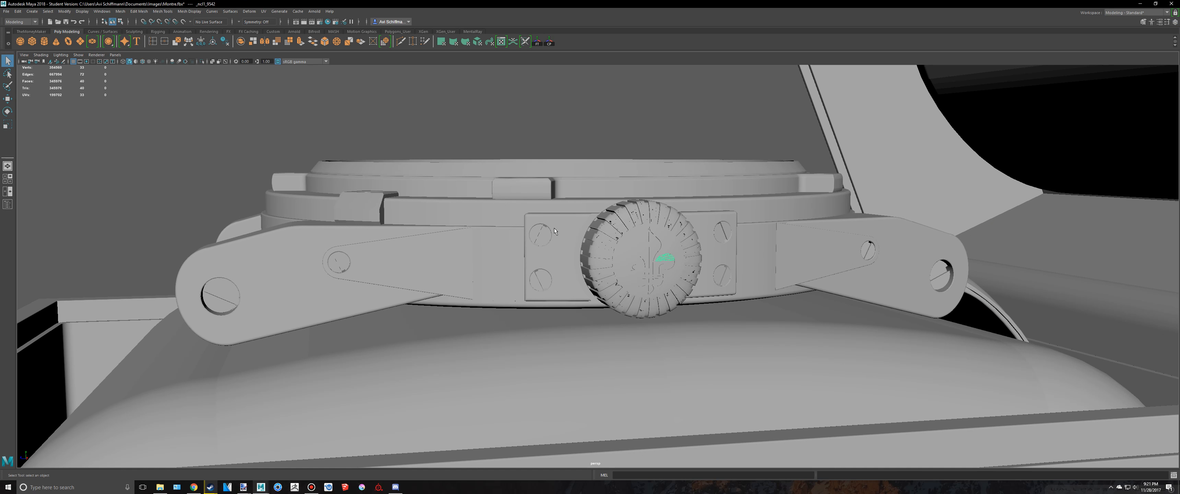
Inspect how the block sits against the curved case side and check it against the reference watch's crown plate
key("alt+Tab")
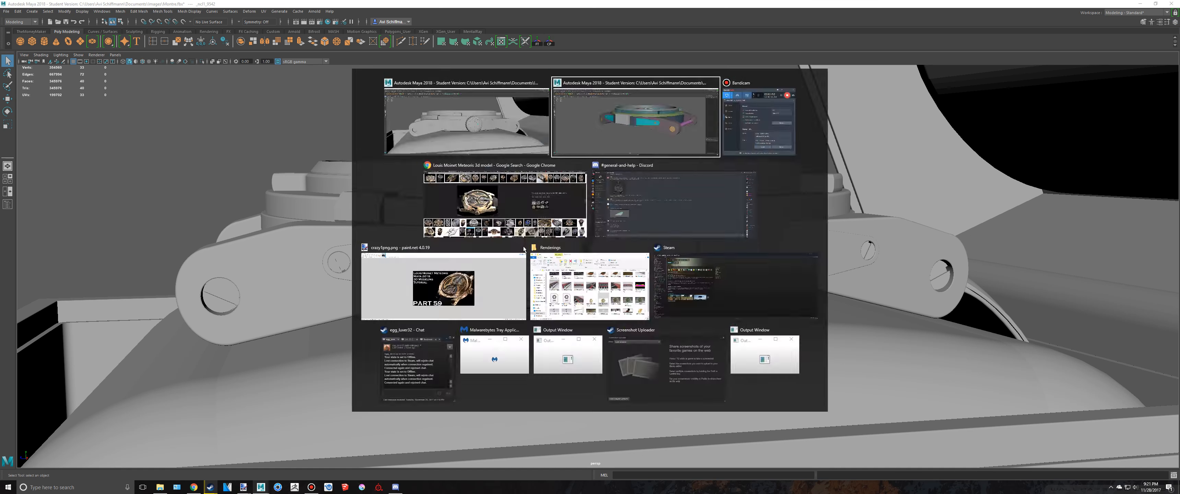
left_click(515, 215)
left_click_drag(515, 215, 521, 243, "alt")
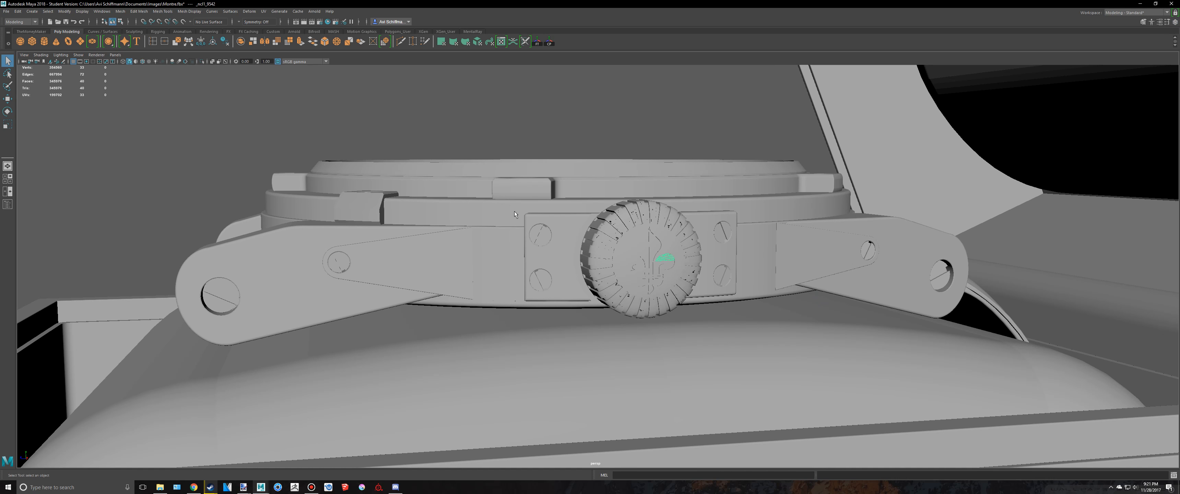
left_click_drag(521, 243, 487, 185, "alt")
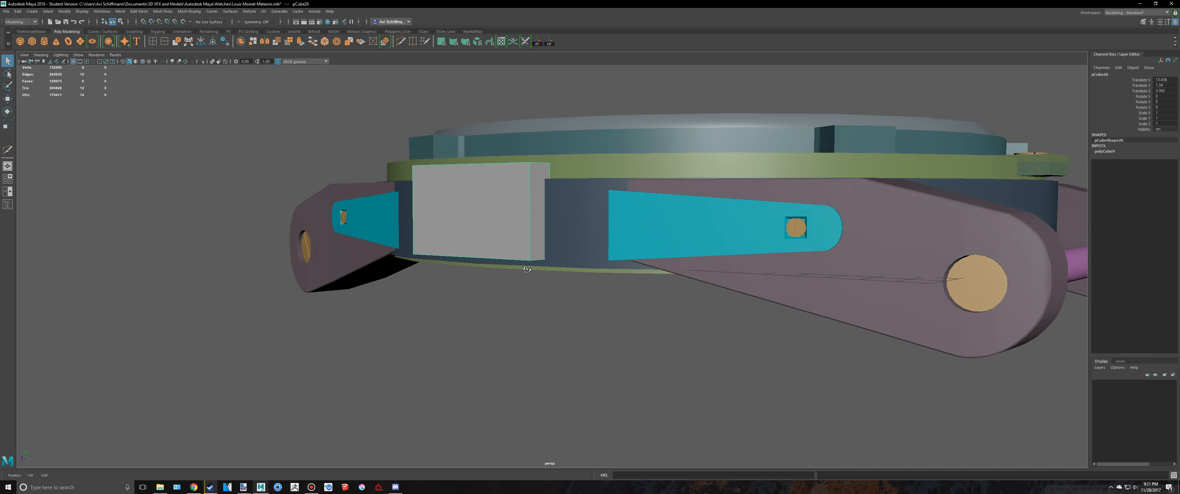
key("r")
left_click(241, 175)
scroll(405, 187, "down", 4)
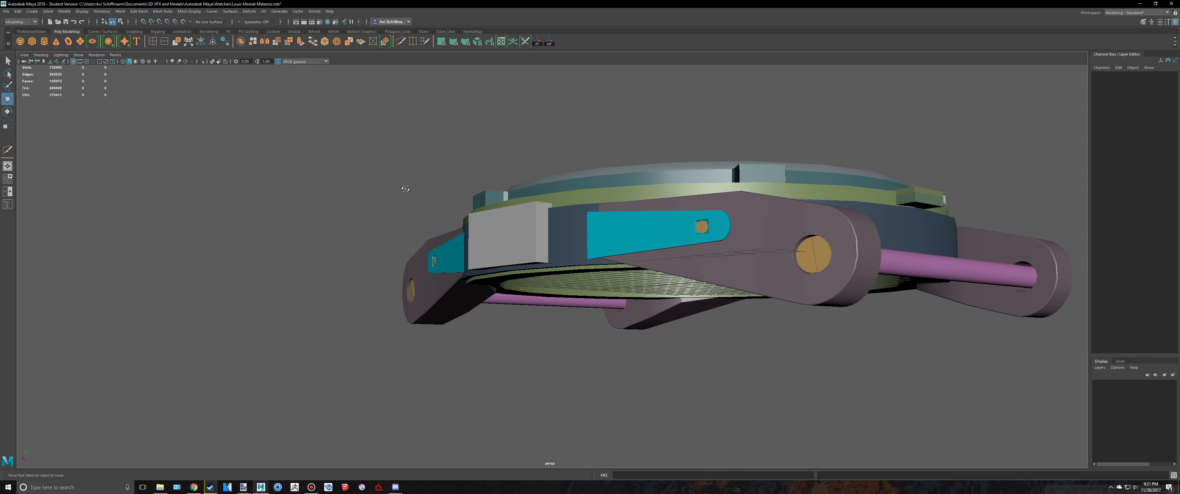
left_click_drag(406, 187, 575, 229, "alt")
key("alt+Tab")
key("alt+Tab")
scroll(508, 281, "up", 4)
Move the block slightly outward, away from the side of the case
left_click(507, 280)
left_click_drag(580, 303, 604, 308)
scroll(576, 260, "up", 3)
Insert edge loops at the middle and quarter points of the block's length, dividing it into four segments
right_click_drag(570, 265, 580, 249)
left_click(571, 230)
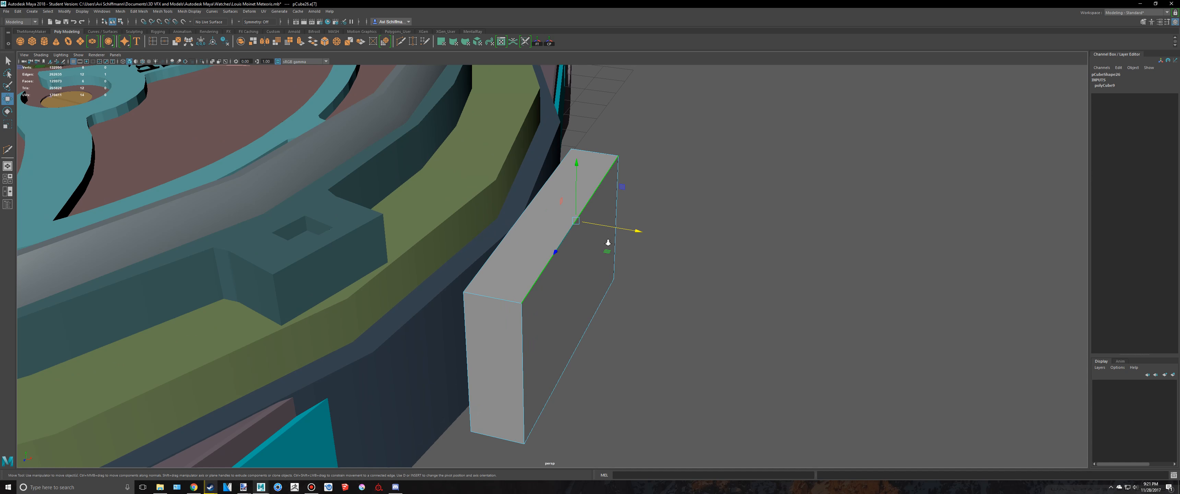
scroll(605, 243, "down", 3)
left_click_drag(605, 242, 549, 218, "alt")
left_click(545, 214)
key("g")
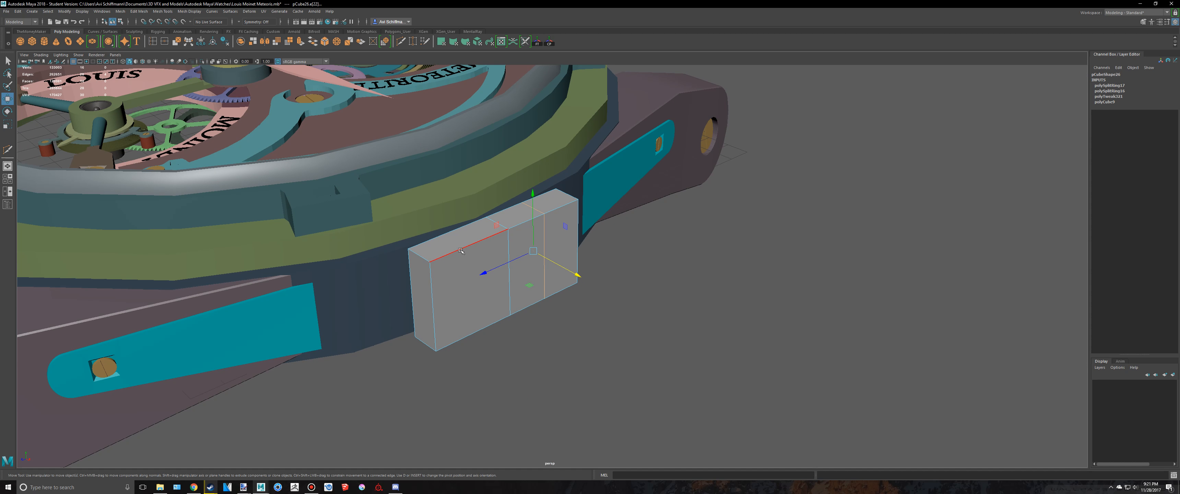
left_click(467, 247)
key("g")
key("q")
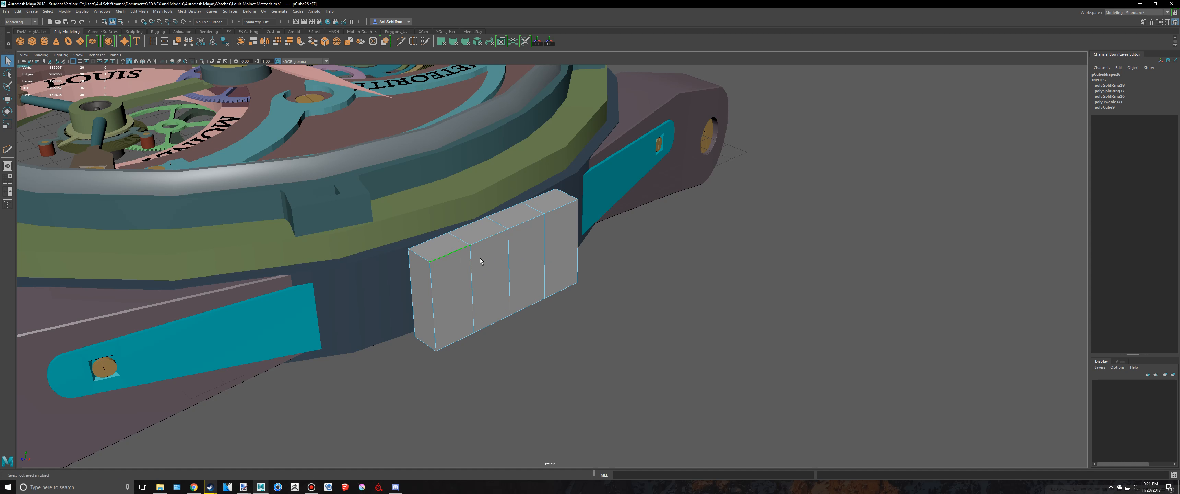
Halve each of the block's four lengthwise segments with another edge loop, making eight segments
key("g")
left_click(492, 241)
key("g")
left_click(567, 209)
key("g")
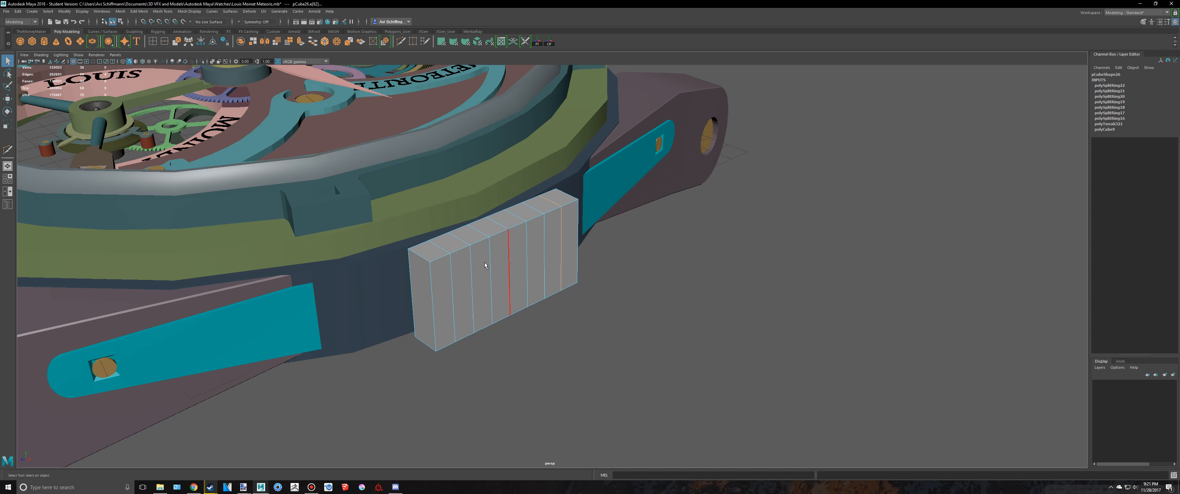
Add a Bend deformer to the eight-segment block and set its curvature to 30
scroll(472, 247, "up", 4)
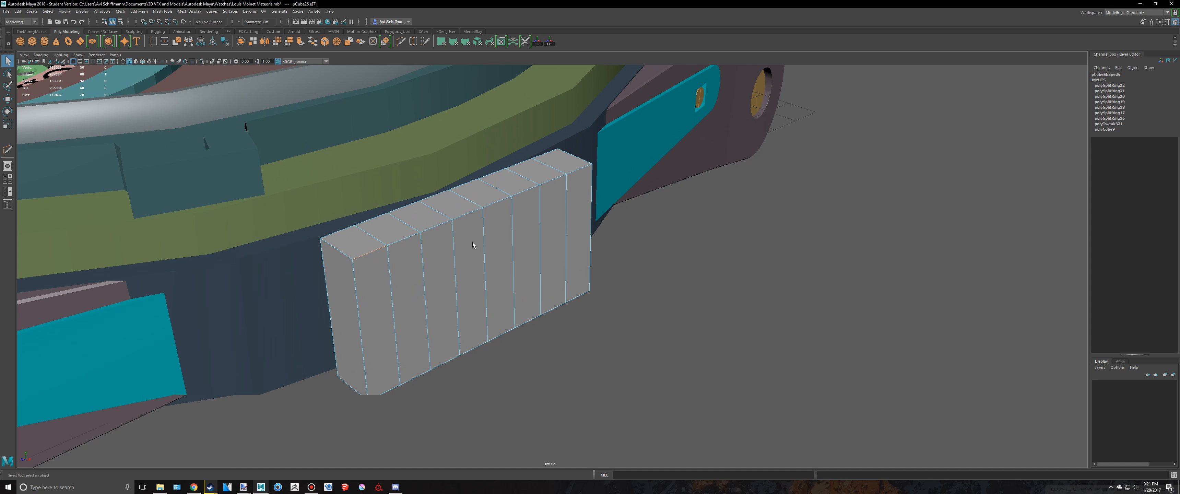
right_click_drag(403, 247, 453, 236)
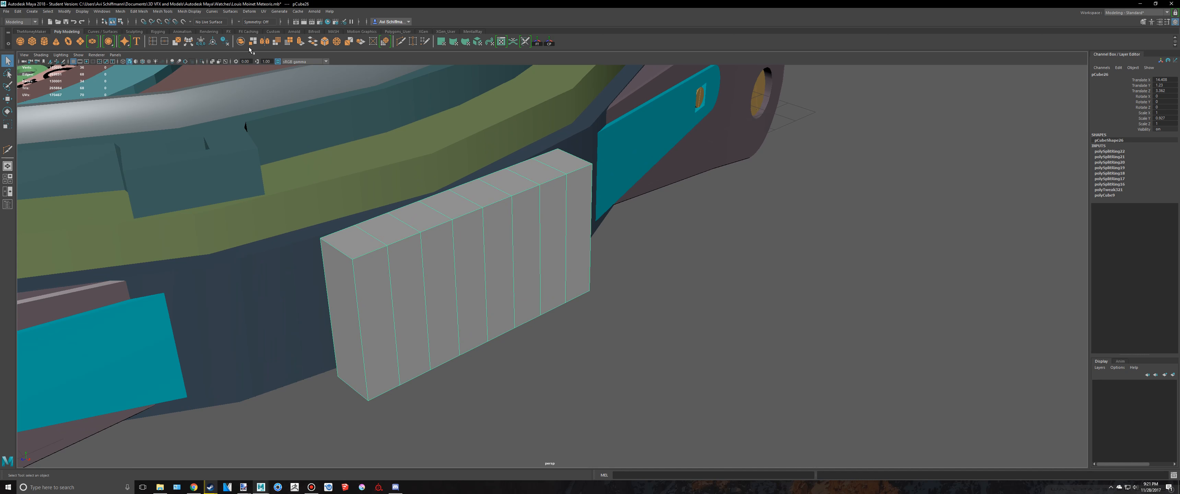
left_click(249, 11)
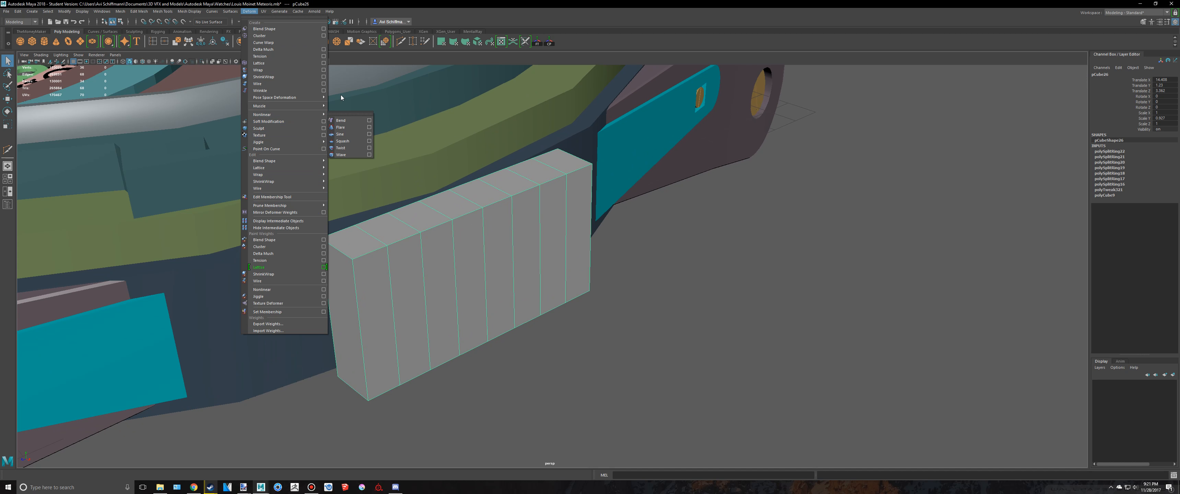
left_click(341, 120)
left_click_drag(890, 172, 868, 171, "alt")
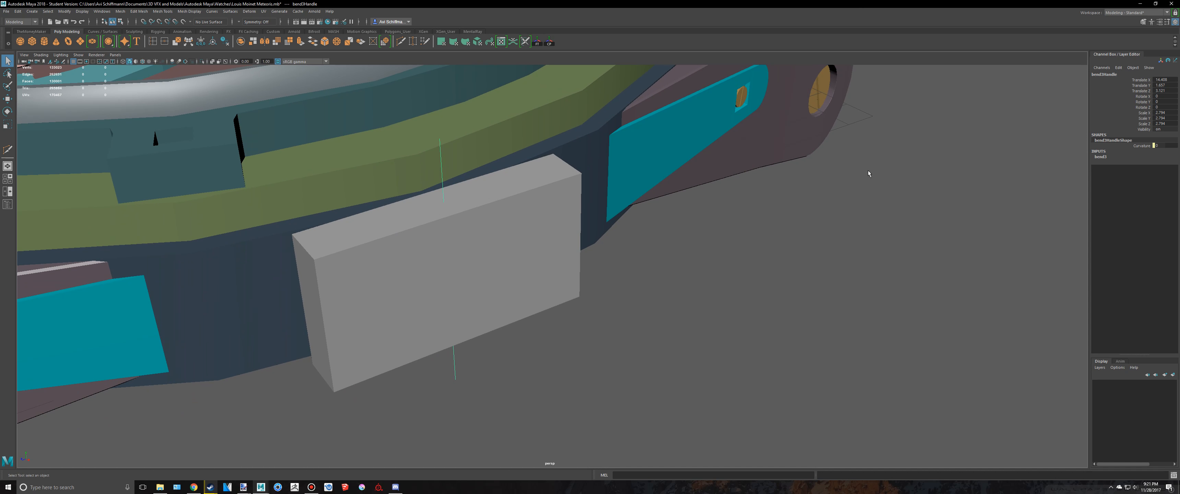
left_click(1096, 158)
left_click(1167, 168)
type("3")
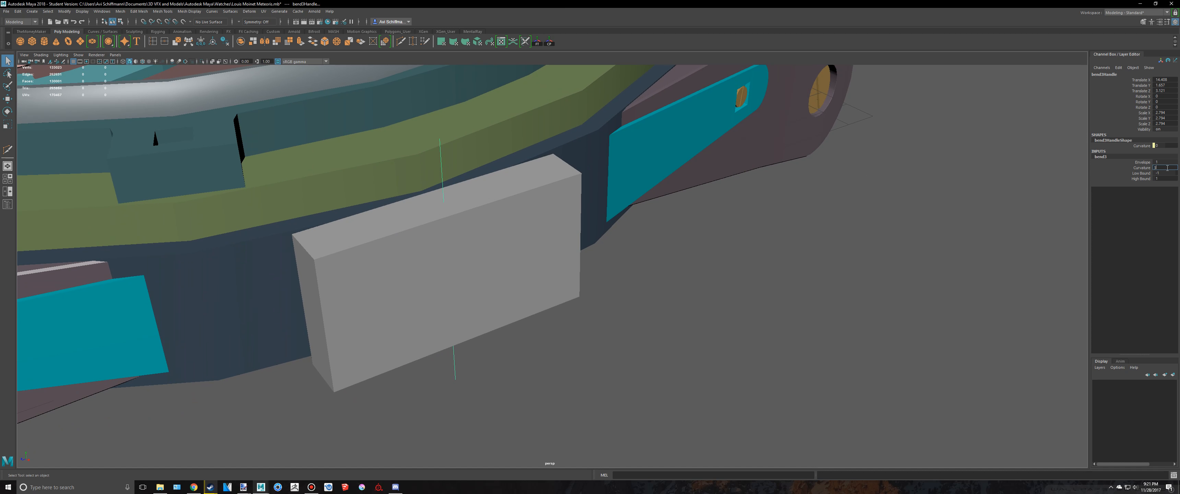
type("0")
key("Return")
Rotate the bend handle -180 degrees about the Y axis to reverse the bend direction
left_click_drag(598, 183, 589, 215, "alt")
key("e")
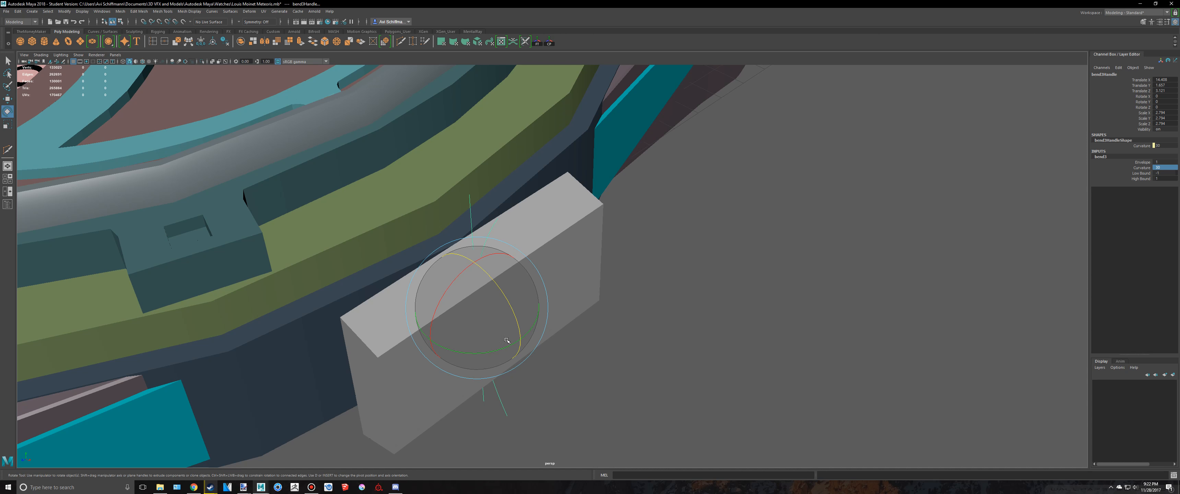
left_click_drag(507, 340, 419, 318)
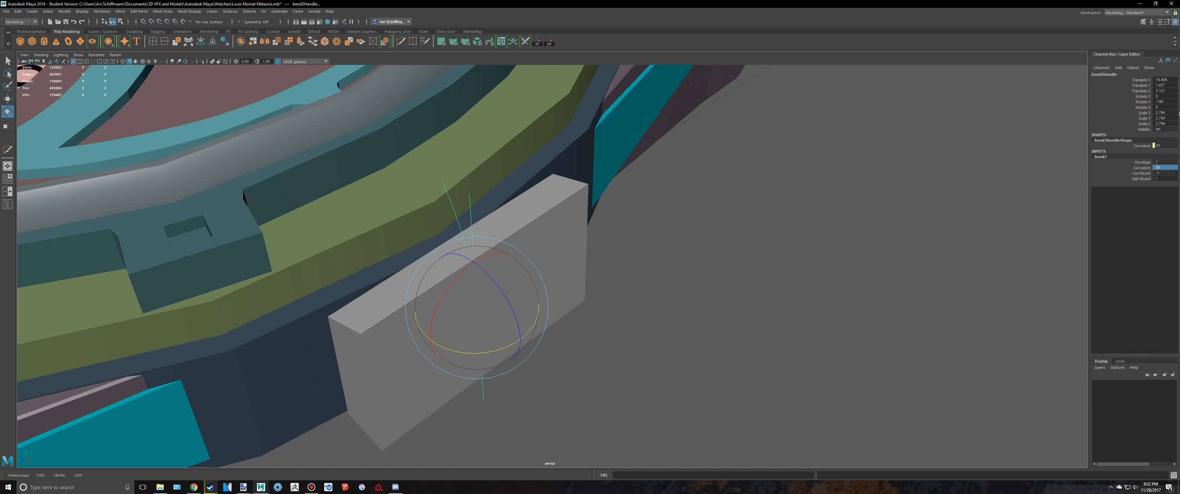
left_click(1170, 102)
middle_click_drag(546, 246, 600, 209, "alt")
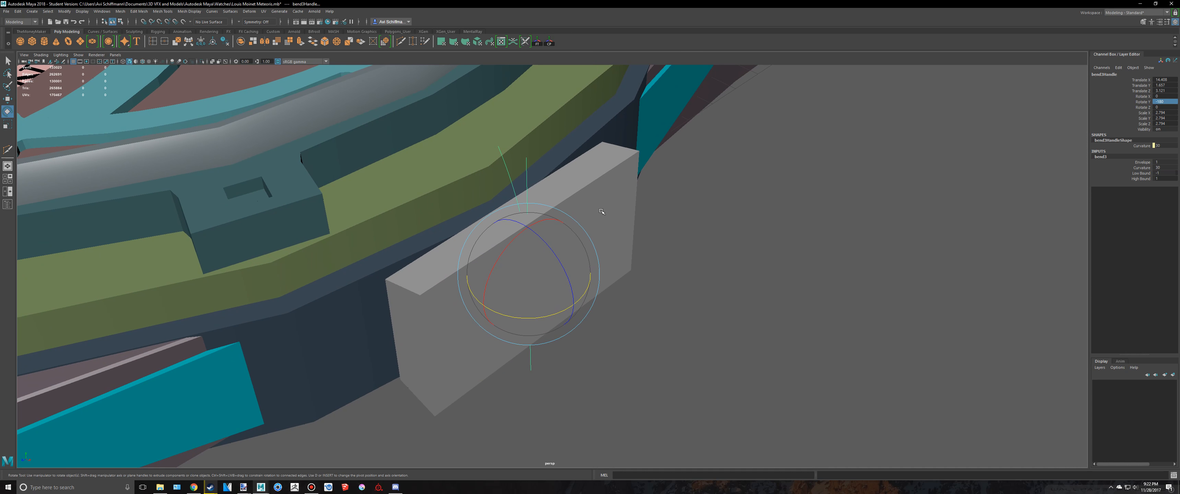
Select the block together with its bend handle and move both outward from the case
left_click_drag(508, 190, 698, 252)
left_click(567, 177)
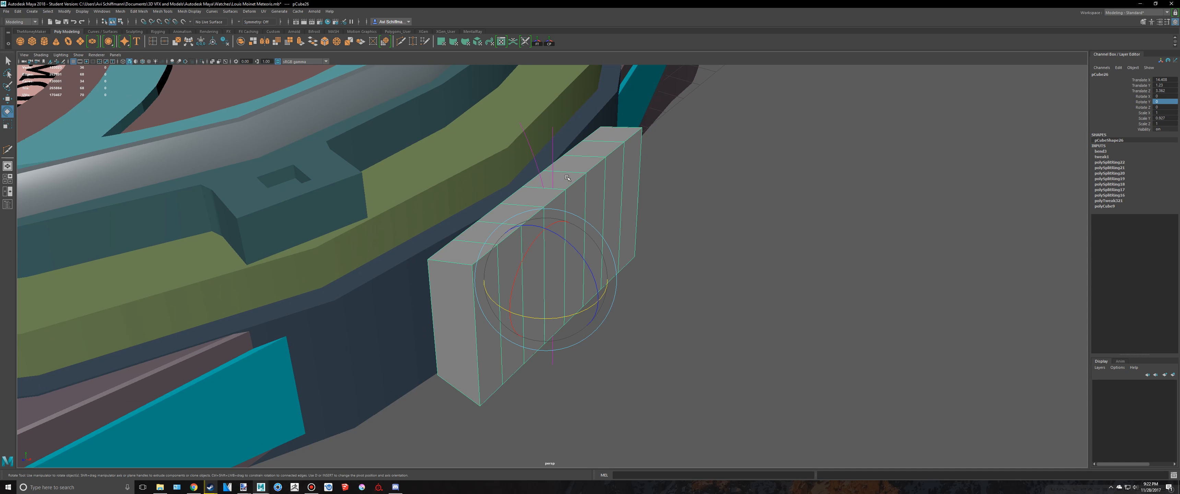
left_click(553, 152, "shift")
key("w")
left_click_drag(604, 275, 649, 209)
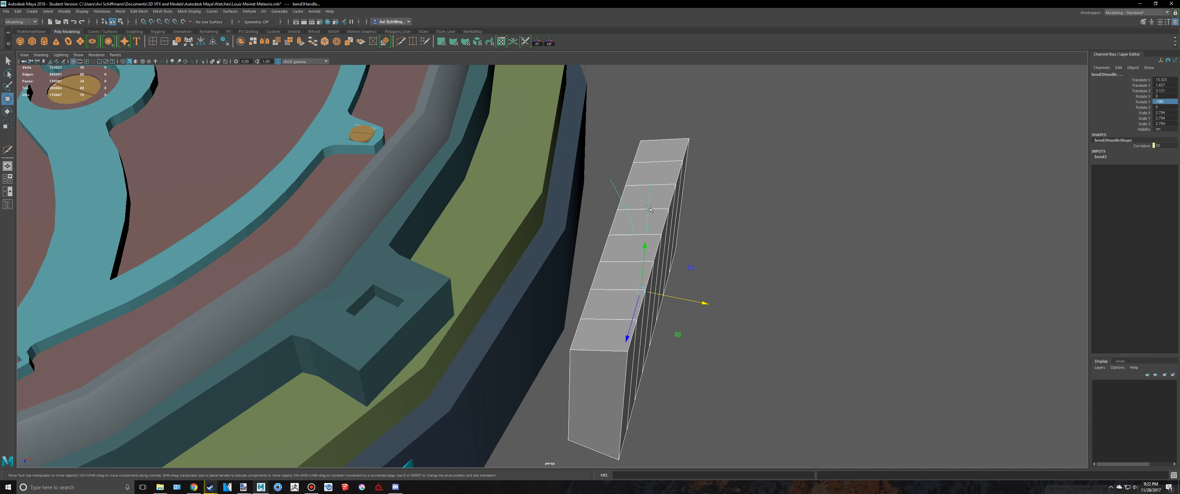
Set the Bend deformer's curvature to 90 with only the bend handle selected
left_click(649, 208, "shift")
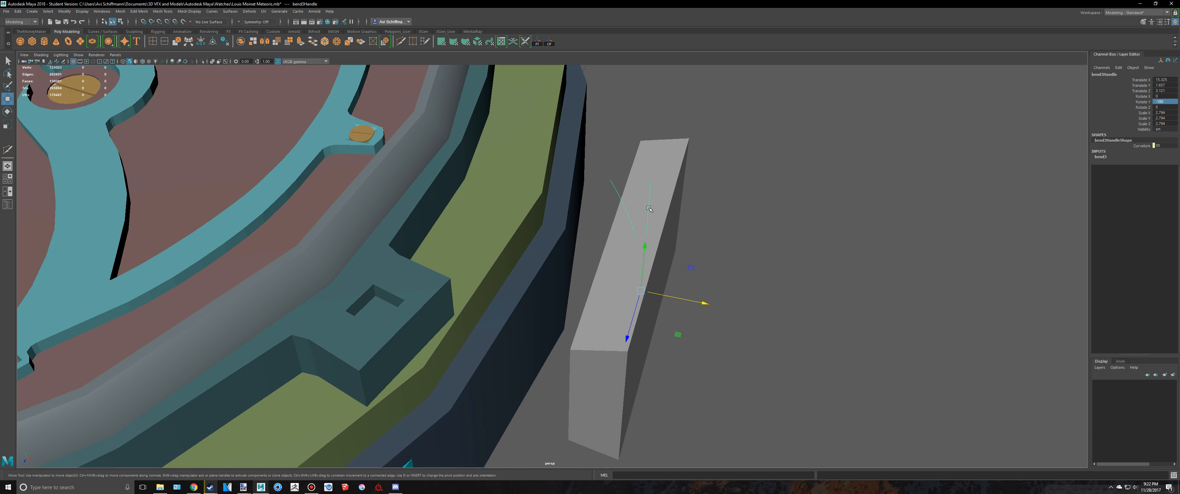
left_click(1101, 157)
left_click(1163, 168)
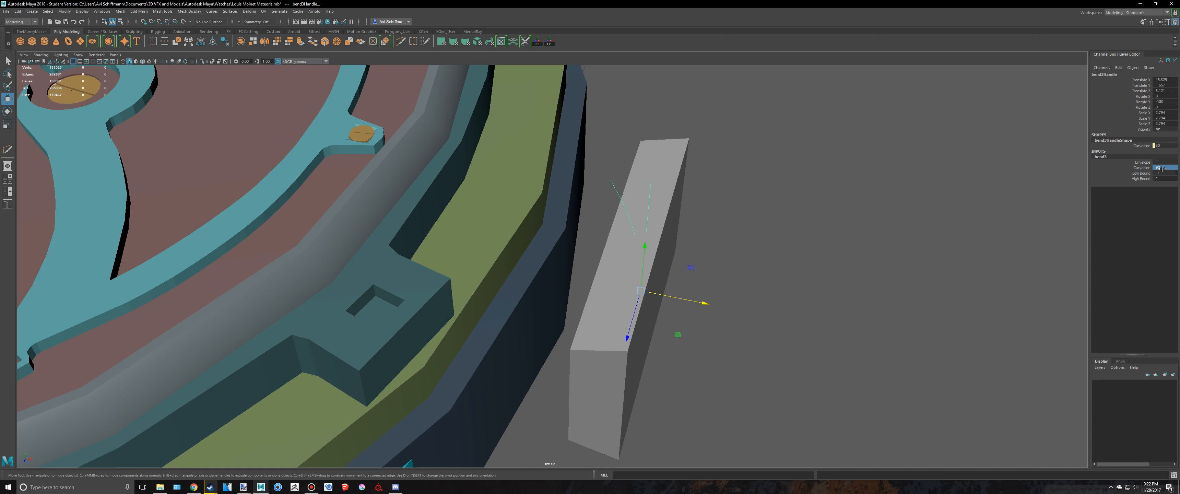
type("90")
key("Return")
left_click_drag(785, 200, 739, 183, "alt")
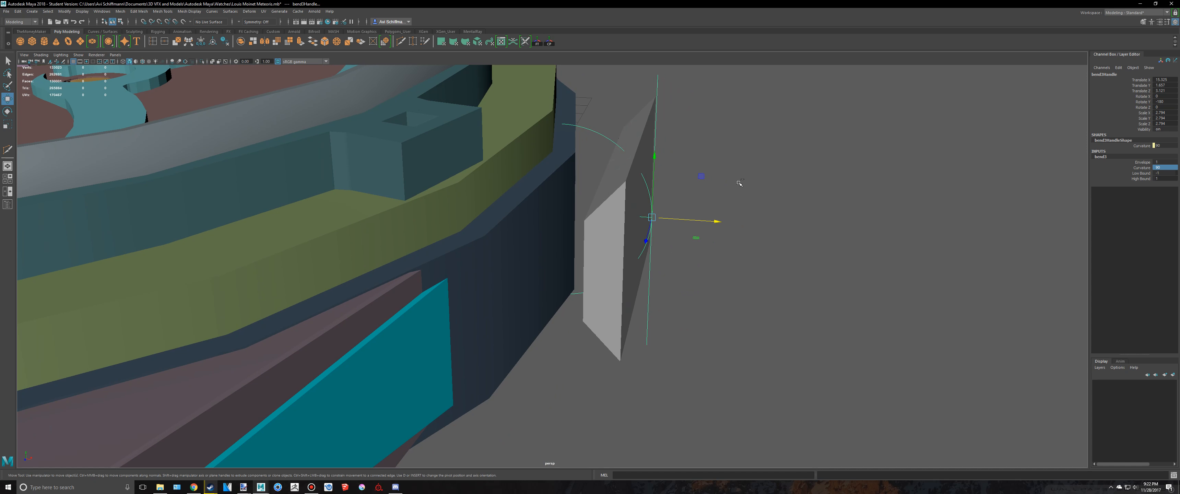
Undo the bend edits and the Bend deformer, going back to the straight eight-segment block
key("ctrl+z")
key("ctrl+z")
key("ctrl+z")
key("ctrl+z")
key("ctrl+z")
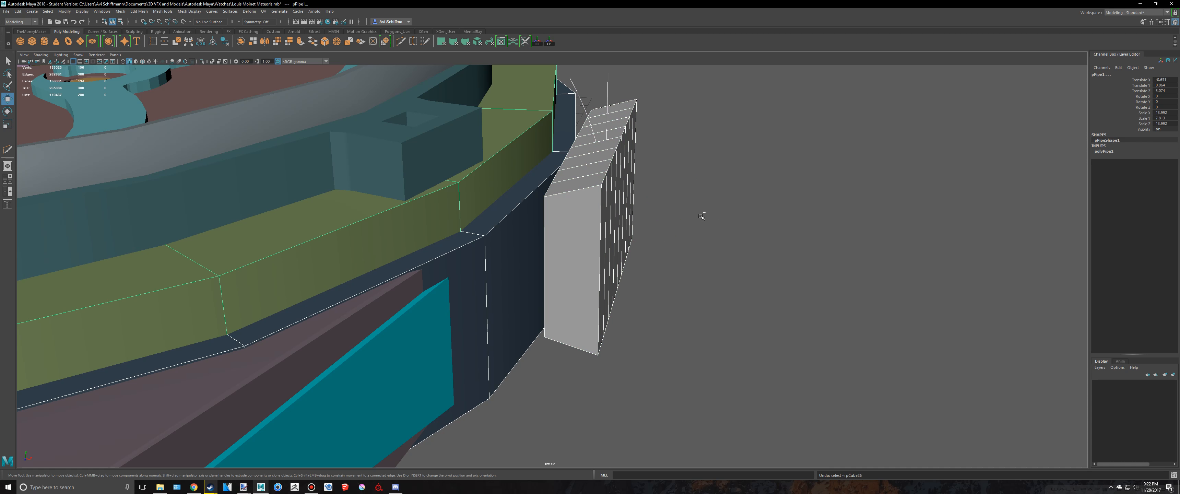
key("ctrl+z")
key("ctrl+z")
key("ctrl+z")
key("ctrl+z")
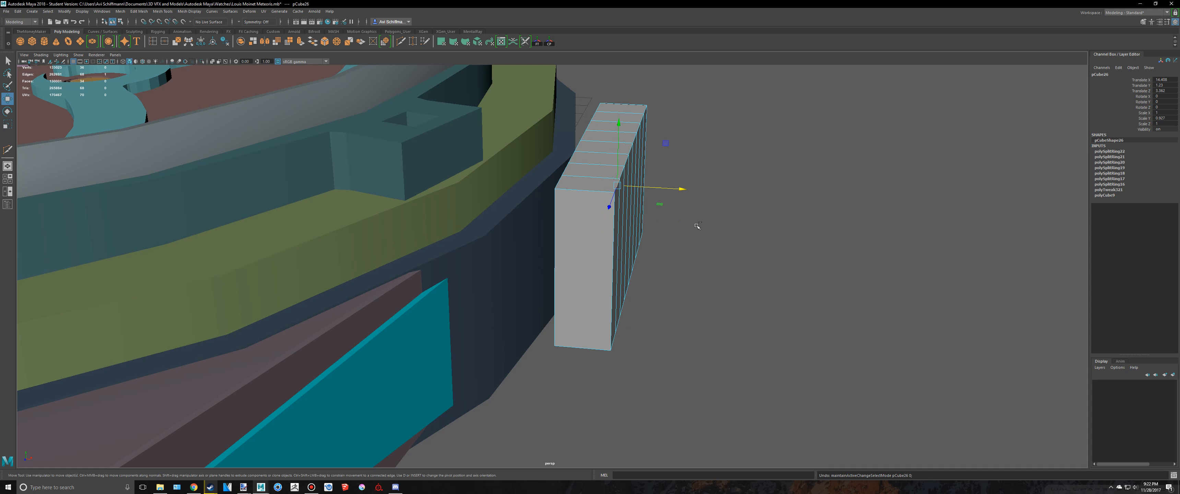
Insert an edge loop through the middle of the block's thickness
right_click_drag(581, 190, 582, 173)
left_click(580, 191)
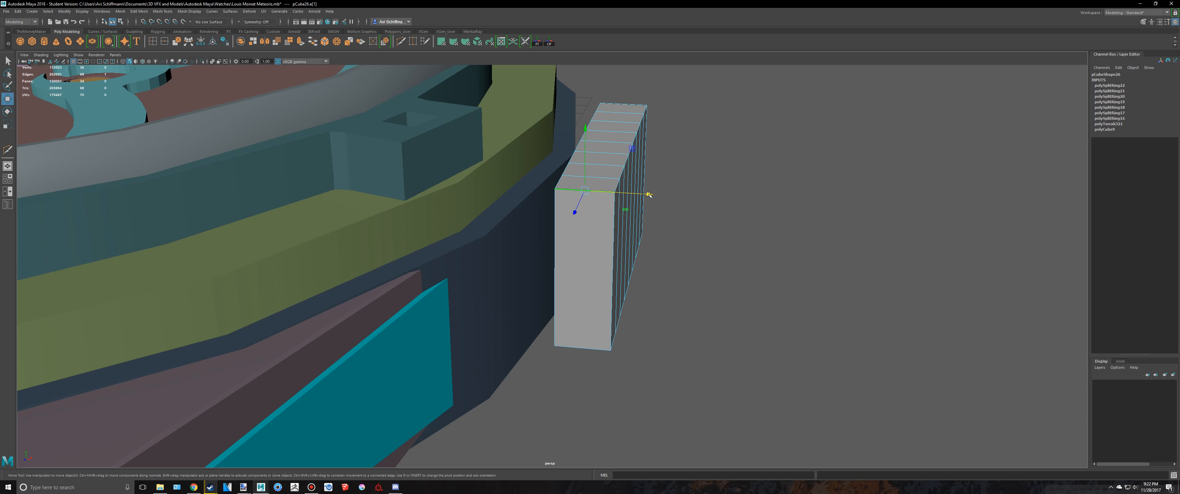
key("ctrl+z")
left_click(588, 191)
right_click(587, 191, "shift")
right_click_drag(588, 192, 601, 210, "ctrl")
Insert further edge loops across the block's thickness to subdivide it into narrow strips, and return to object selection
scroll(595, 179, "up", 2)
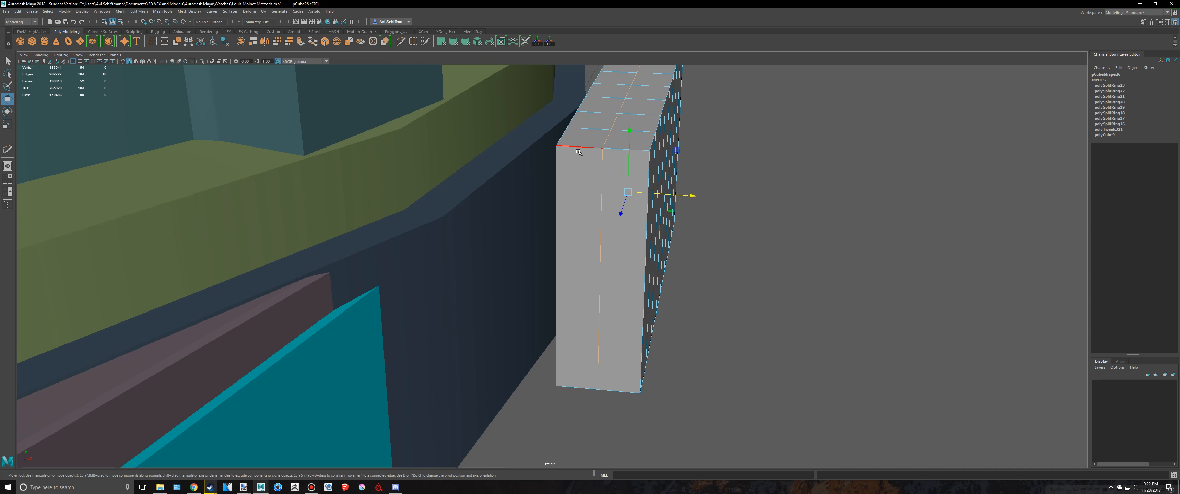
left_click(578, 151)
right_click_drag(578, 151, 611, 153, "ctrl")
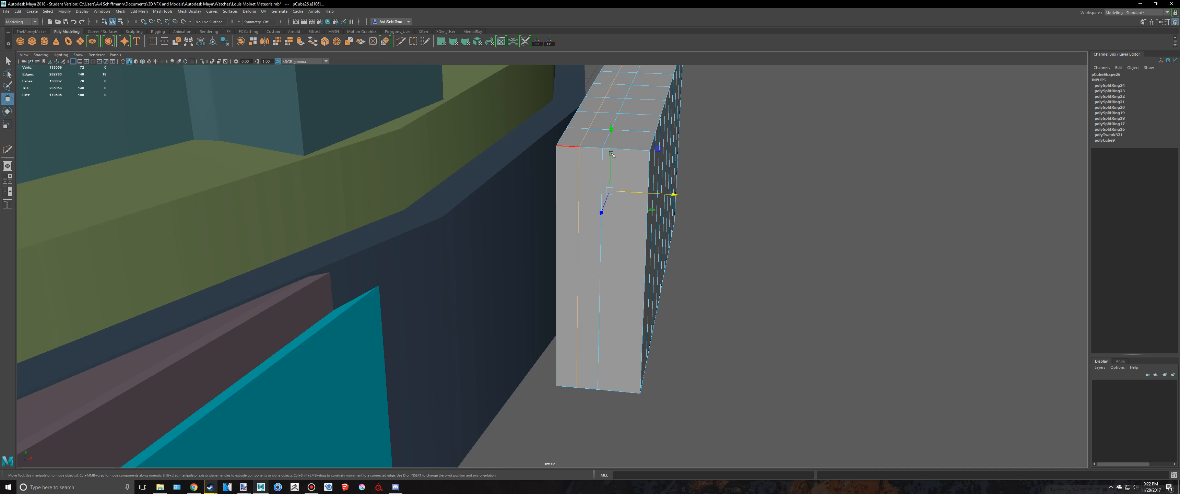
left_click(568, 148)
right_click_drag(567, 148, 630, 153, "ctrl")
key("q")
left_click(614, 151)
scroll(736, 176, "down", 5)
left_click_drag(732, 176, 649, 183, "alt")
right_click_drag(589, 195, 641, 179)
scroll(555, 197, "up", 3)
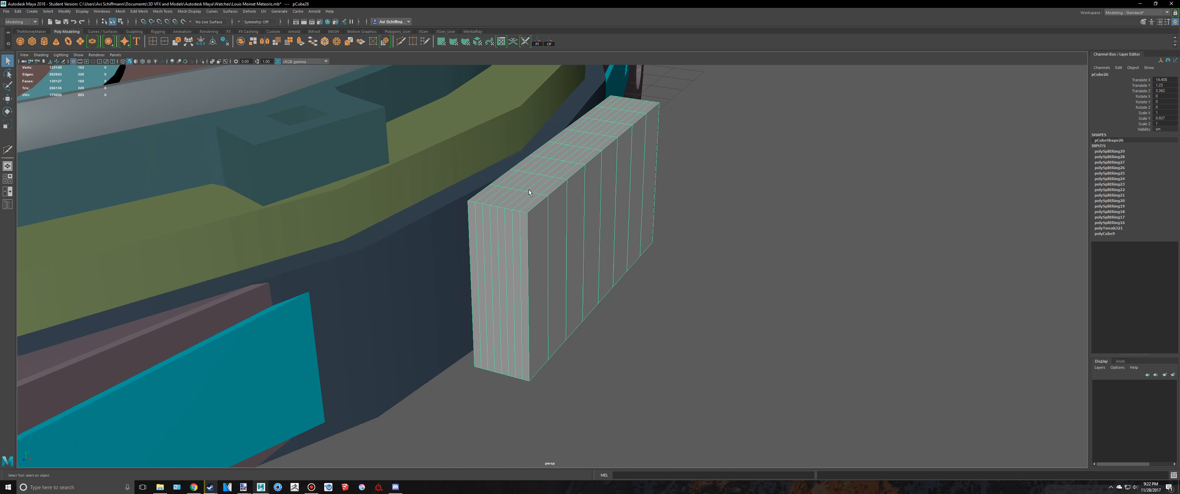
Halve the four lengthwise segments in one half of the block's outer face with additional edge loops
right_click_drag(529, 191, 532, 176)
left_click_drag(620, 208, 483, 217, "alt")
key("g")
left_click(380, 213)
key("g")
left_click(417, 209)
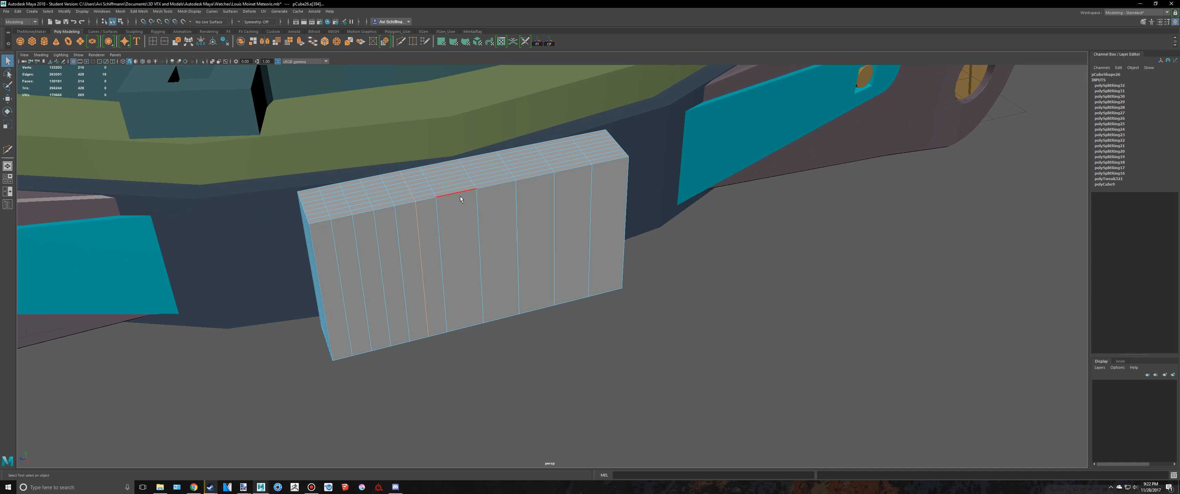
left_click(456, 194)
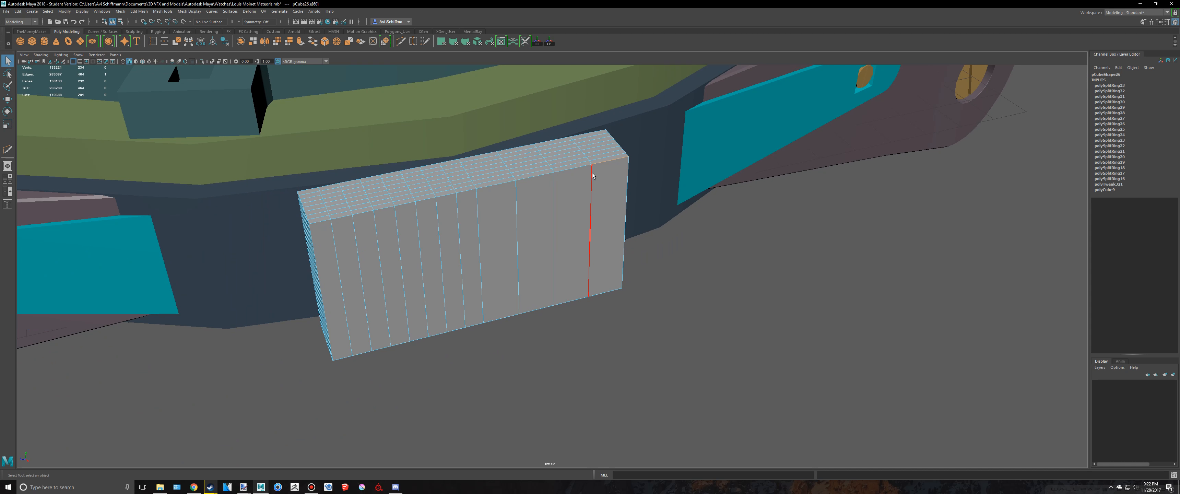
Halve the remaining four lengthwise segments with edge loops, undoing the stray loop made on another object
left_click(497, 185)
key("g")
left_click(571, 169)
key("g")
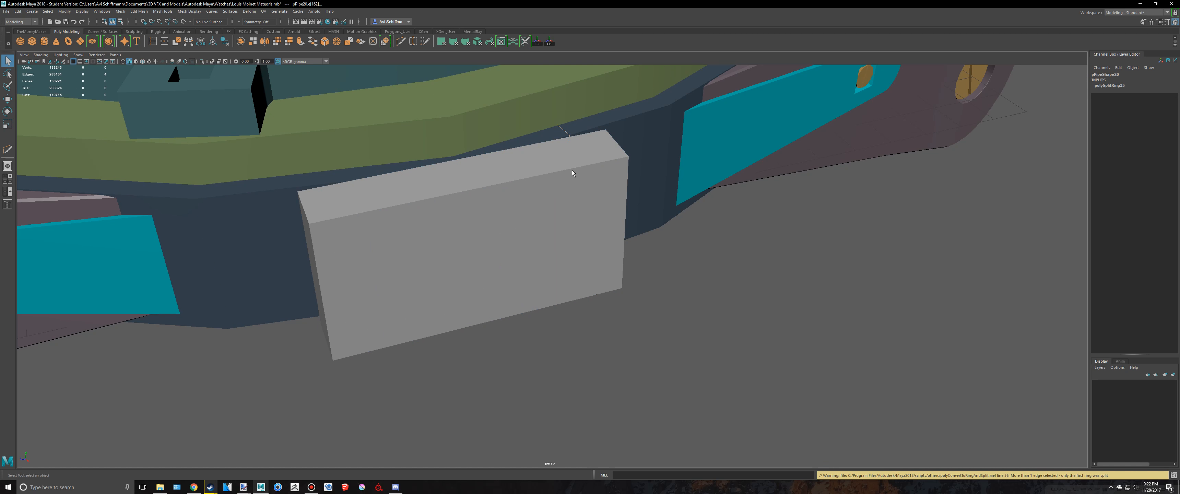
key("ctrl+z")
key("ctrl+z")
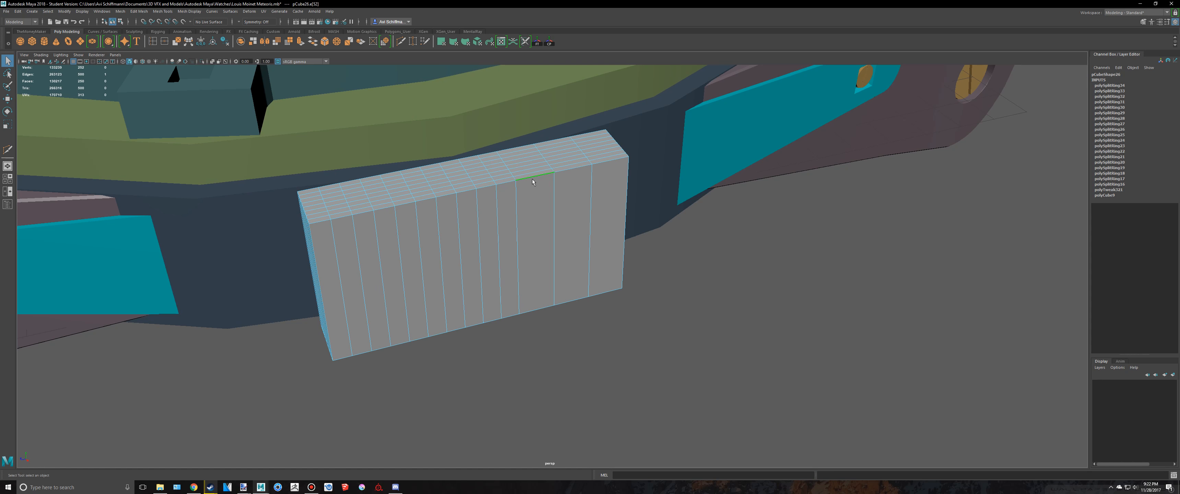
left_click(533, 182)
left_click(603, 164)
left_click(572, 170)
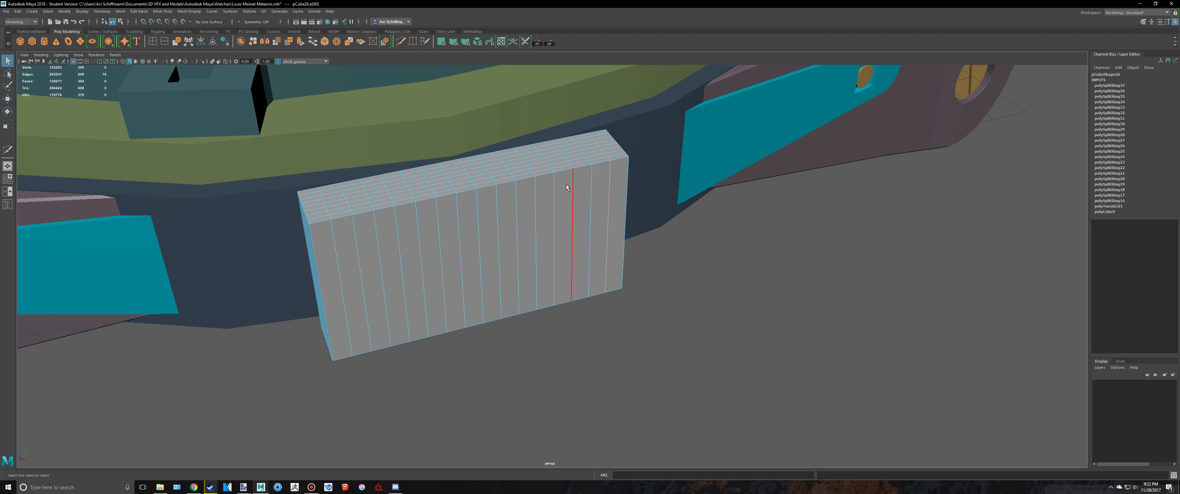
Return to object selection and apply a new Bend deformer to the densely subdivided block
right_click_drag(561, 206, 600, 175)
left_click(249, 11)
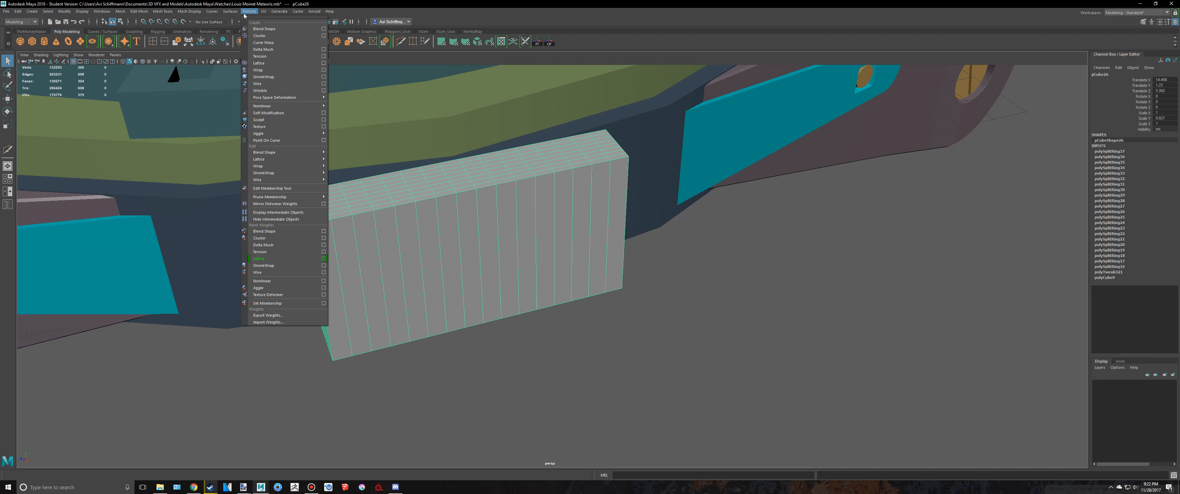
mouse_move(274, 108)
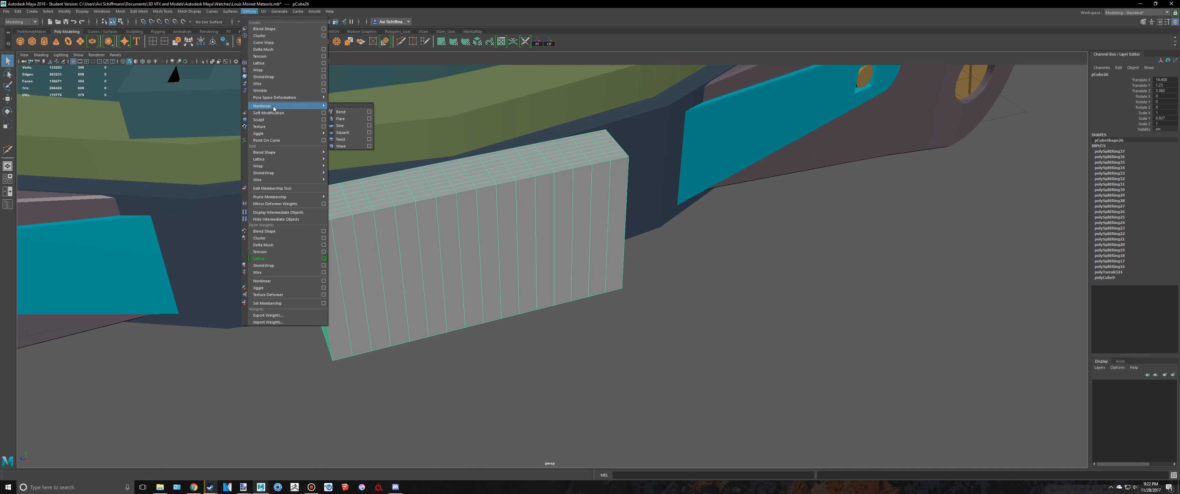
left_click(348, 113)
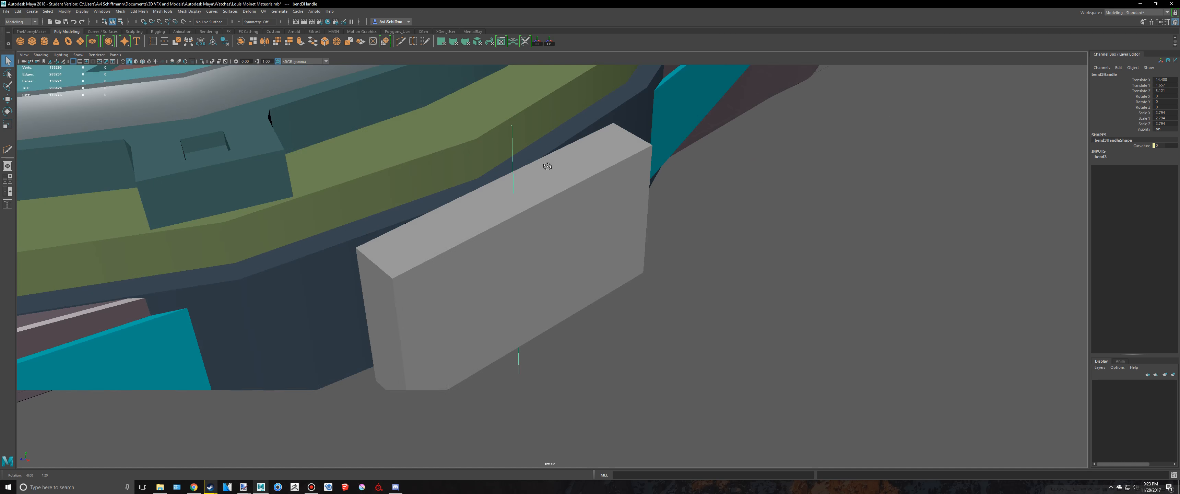
Try bending the subdivided block by raising the curvature of its Bend deformer
key("f")
double_click(1099, 157)
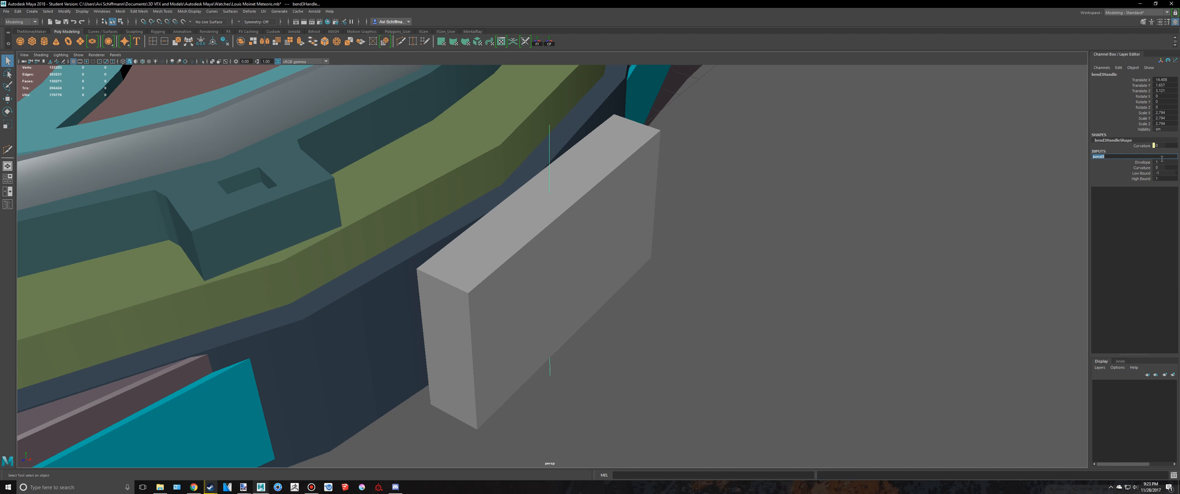
left_click(1164, 164)
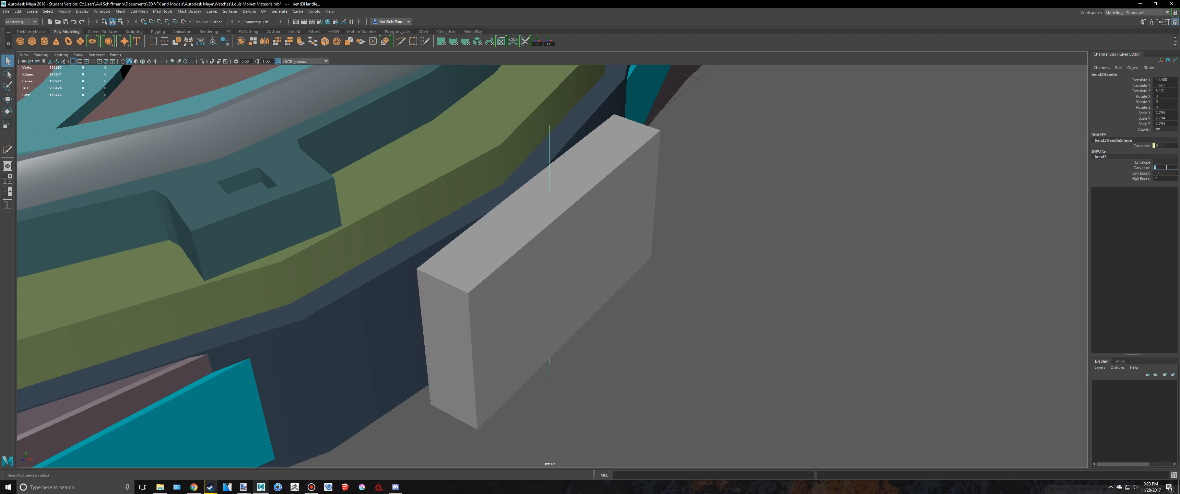
key("Return")
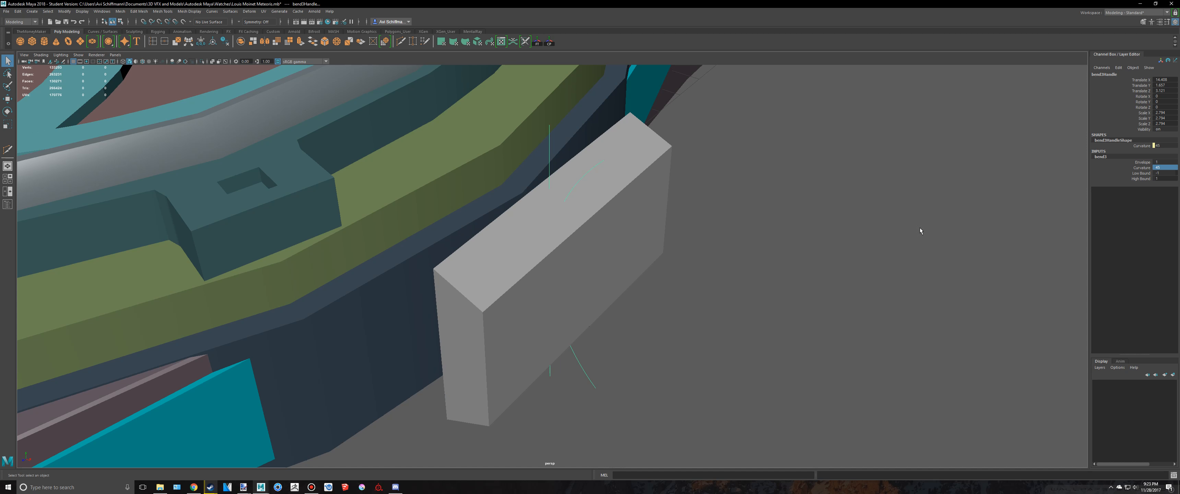
left_click(490, 324)
left_click_drag(493, 322, 603, 264, "alt")
Undo the curvature change and the Bend deformer, restoring the block as the selected object
key("ctrl+z")
key("ctrl+z")
key("ctrl+z")
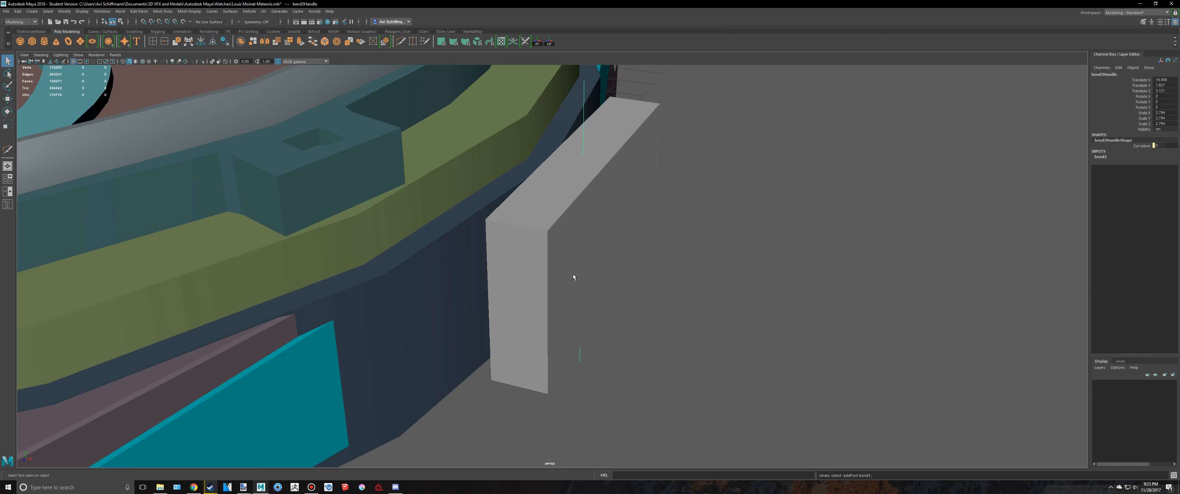
left_click(555, 278)
left_click_drag(564, 260, 558, 249, "alt")
key("ctrl+z")
key("ctrl+z")
key("ctrl+z")
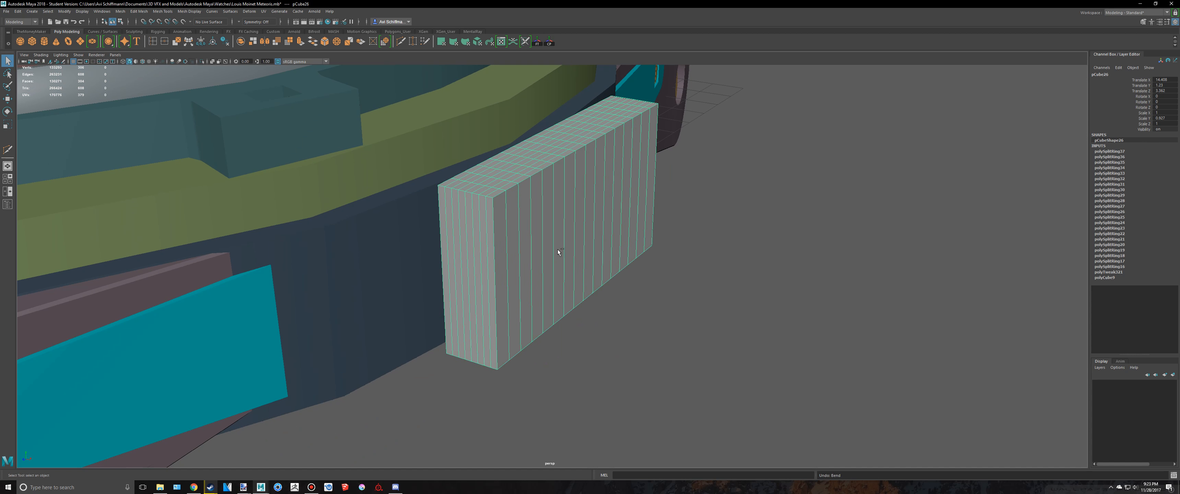
Insert a horizontal edge loop around the middle of the block's height
scroll(558, 244, "up", 3)
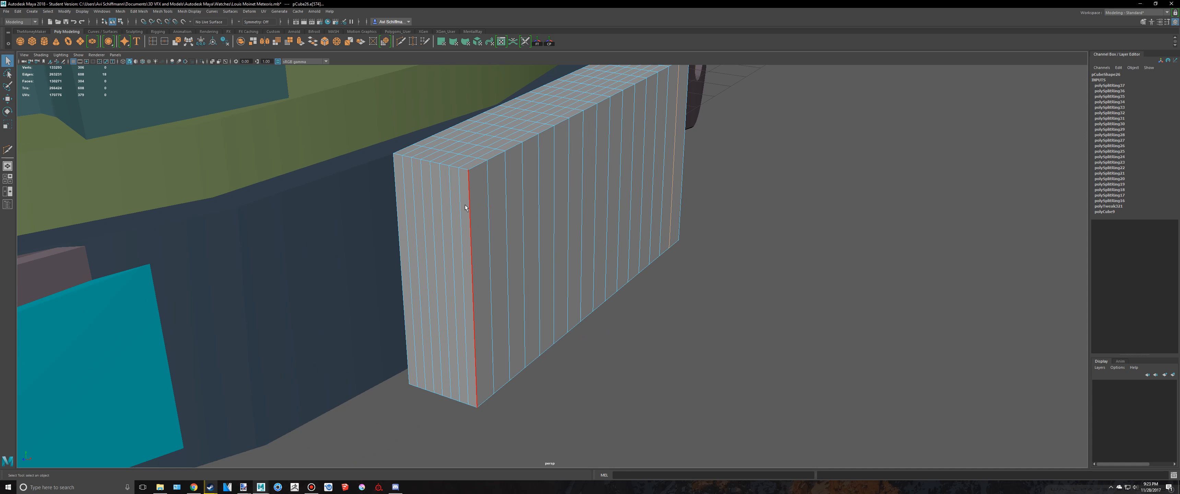
left_click(478, 247)
left_click(473, 266)
right_click_drag(474, 266, 483, 282, "ctrl")
scroll(457, 207, "down", 5)
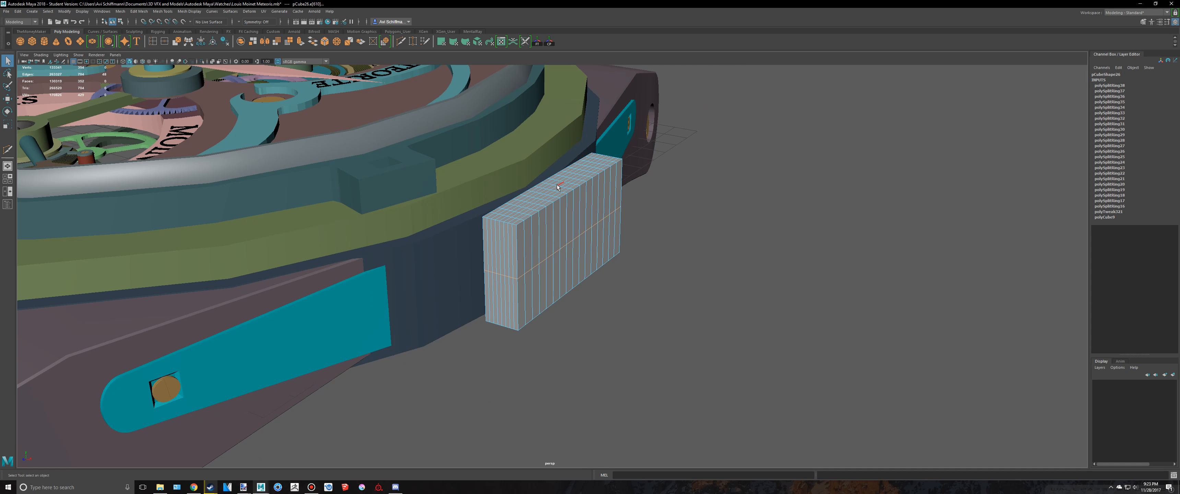
left_click_drag(517, 202, 569, 190, "alt")
scroll(569, 190, "up", 4)
left_click_drag(493, 302, 499, 255, "alt")
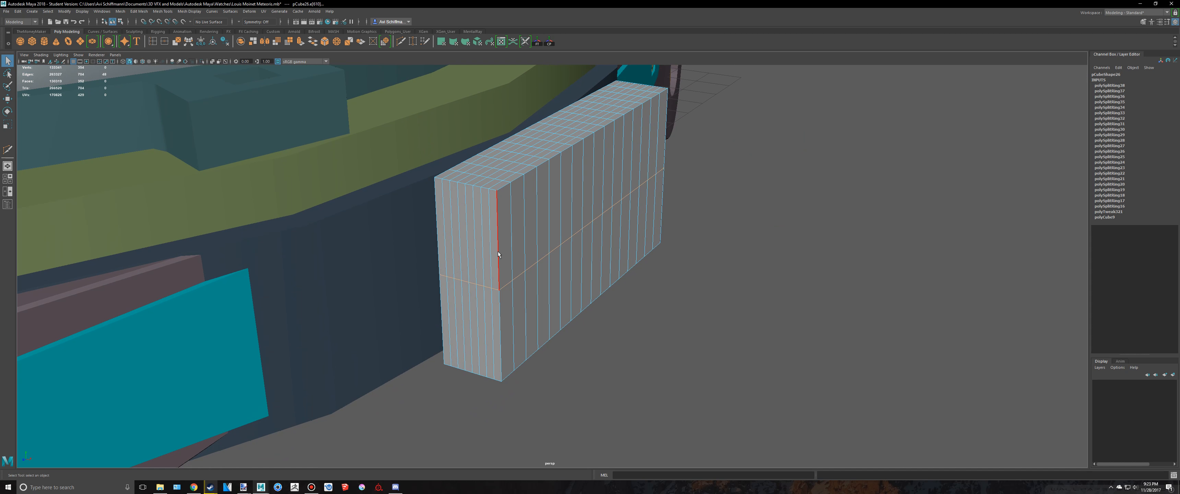
Halve the upper and lower sections with further horizontal edge loops until the block has eight rows
right_click_drag(497, 243, 495, 306, "ctrl")
scroll(495, 306, "up", 4)
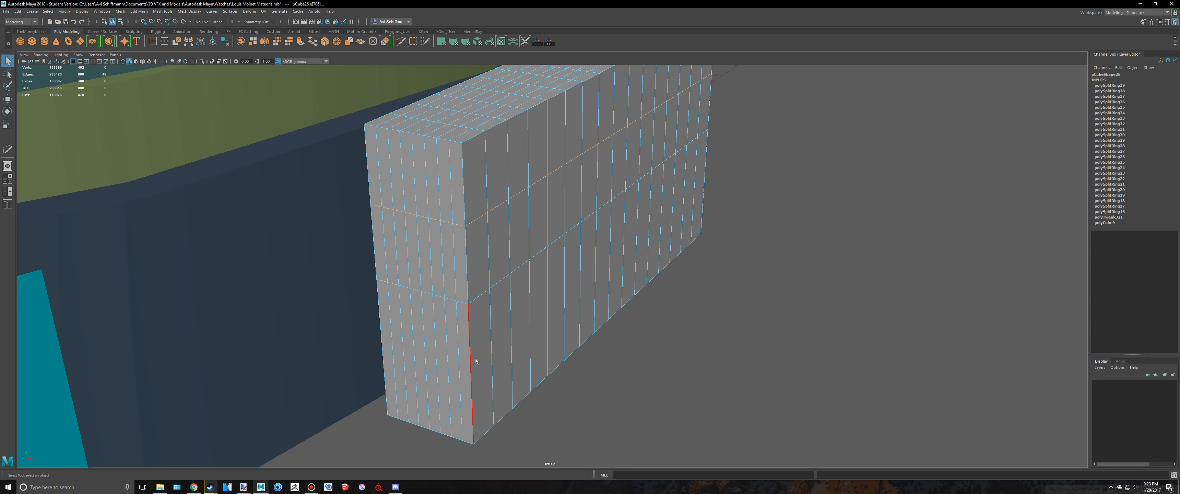
right_click_drag(474, 358, 474, 354, "ctrl")
right_click_drag(464, 183, 479, 234, "ctrl")
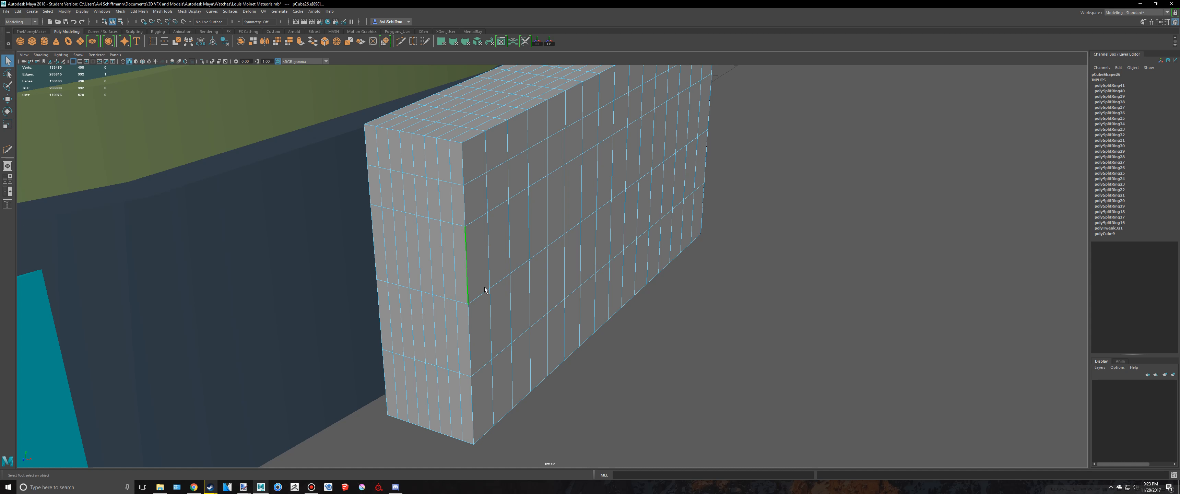
right_click_drag(485, 290, 474, 323, "ctrl")
left_click(472, 410)
key("g")
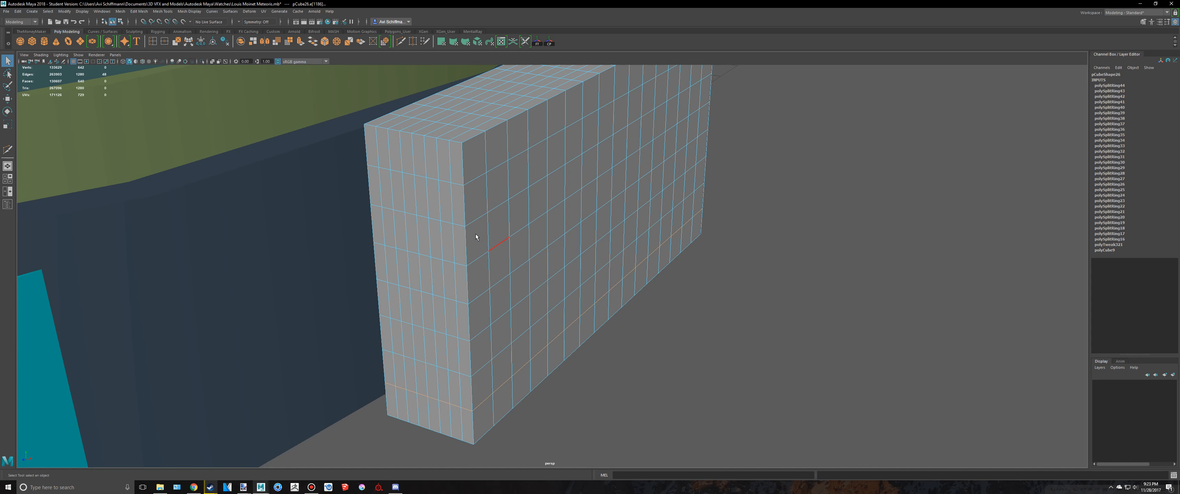
Halve the eight horizontal rows into sixteen with edge loops and return to object selection
key("g")
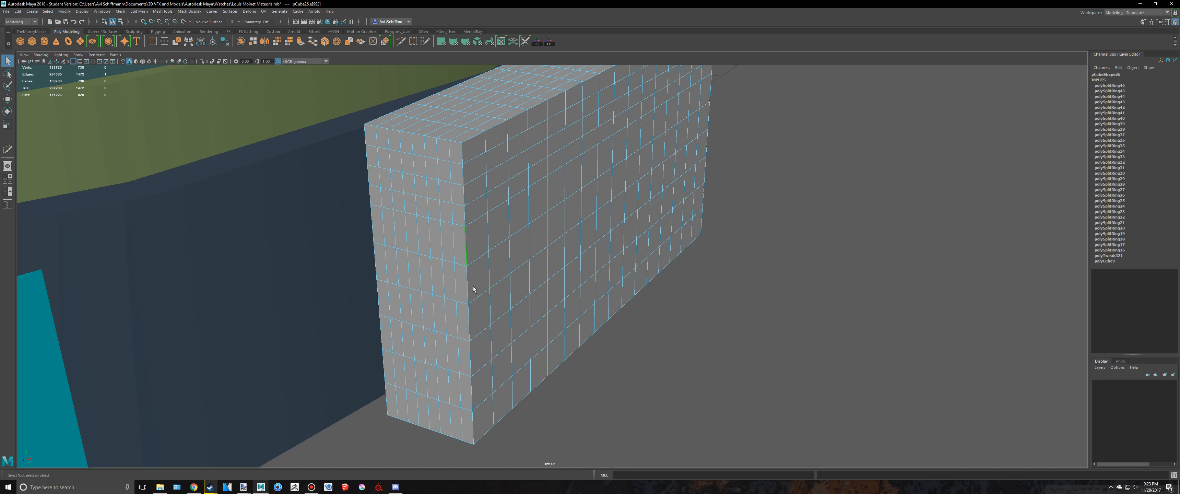
key("g")
key("g")
key("g")
key("g")
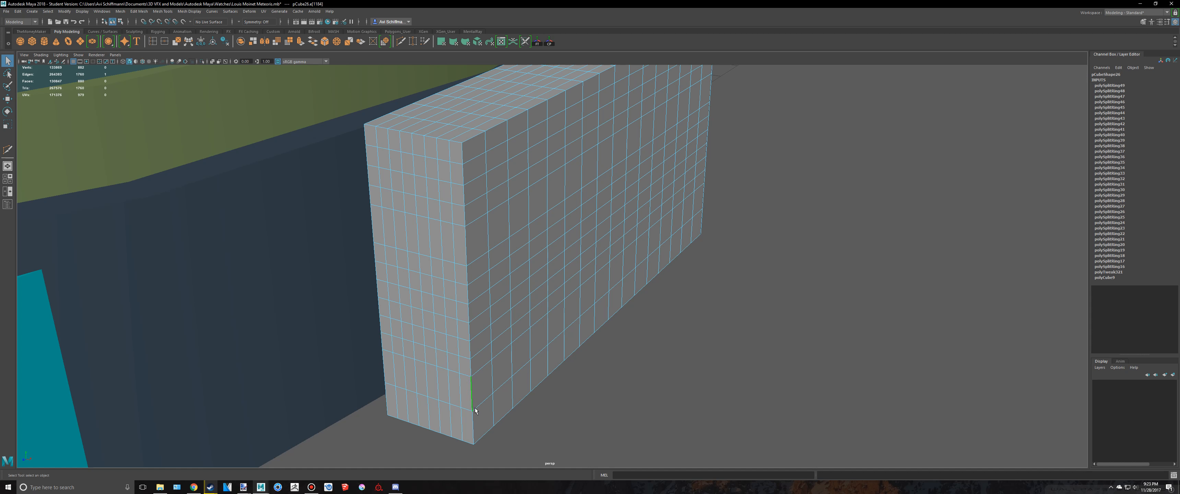
left_click(474, 416)
key("g")
right_click_drag(533, 258, 484, 125)
key("g")
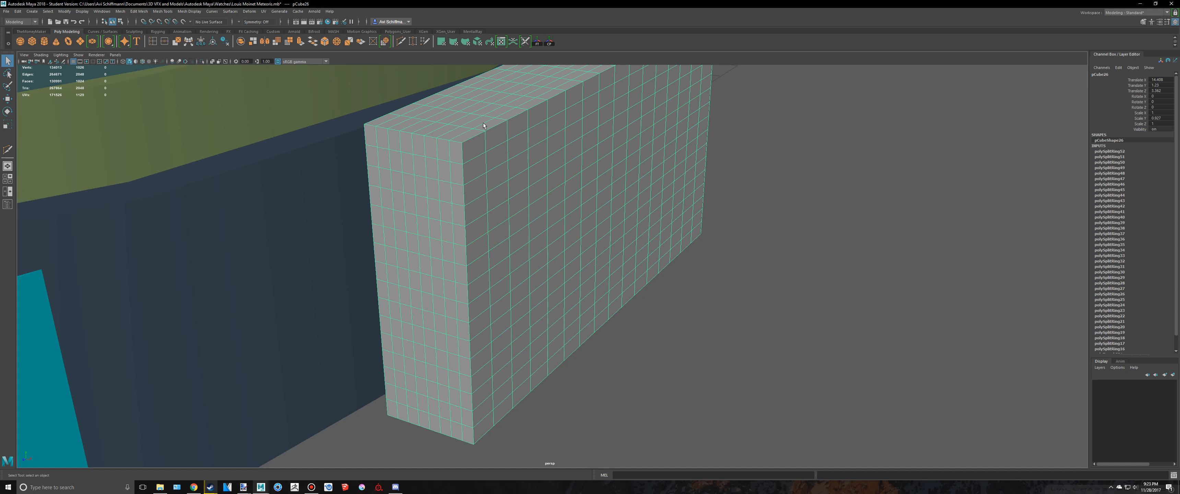
Apply a new Bend deformer to the evenly subdivided block and set its curvature to 45
left_click(249, 11)
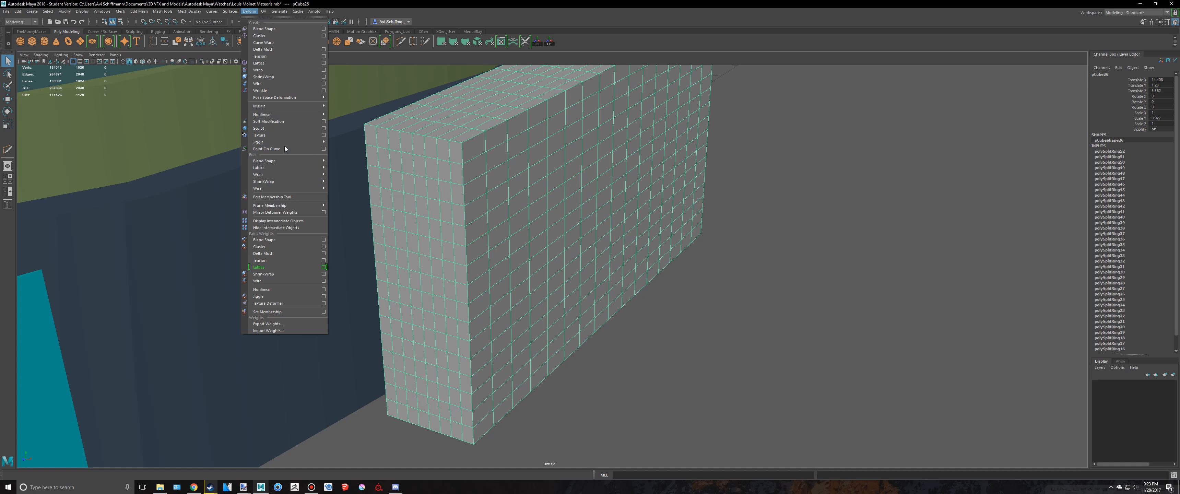
mouse_move(290, 115)
left_click(349, 118)
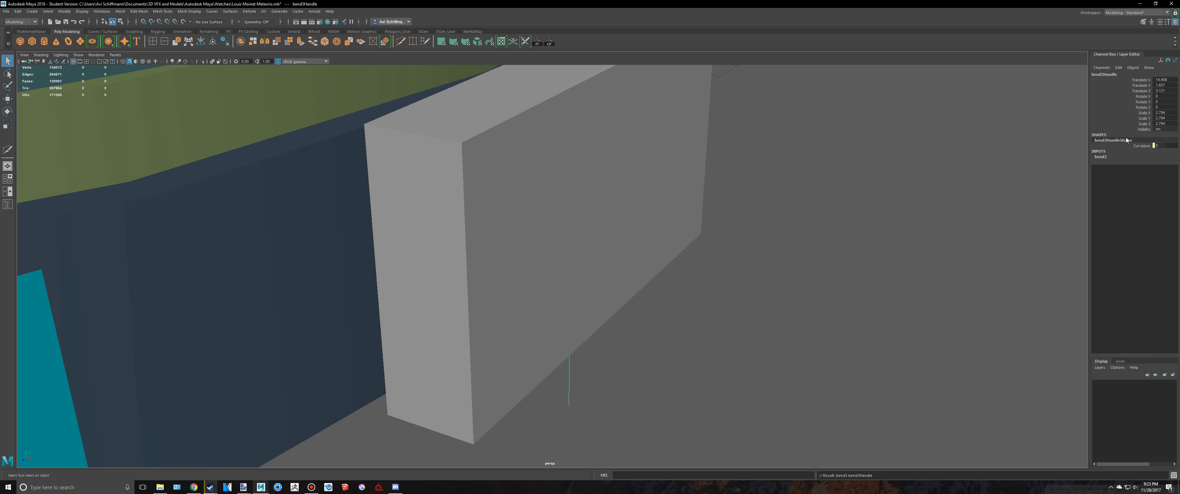
left_click(1101, 157)
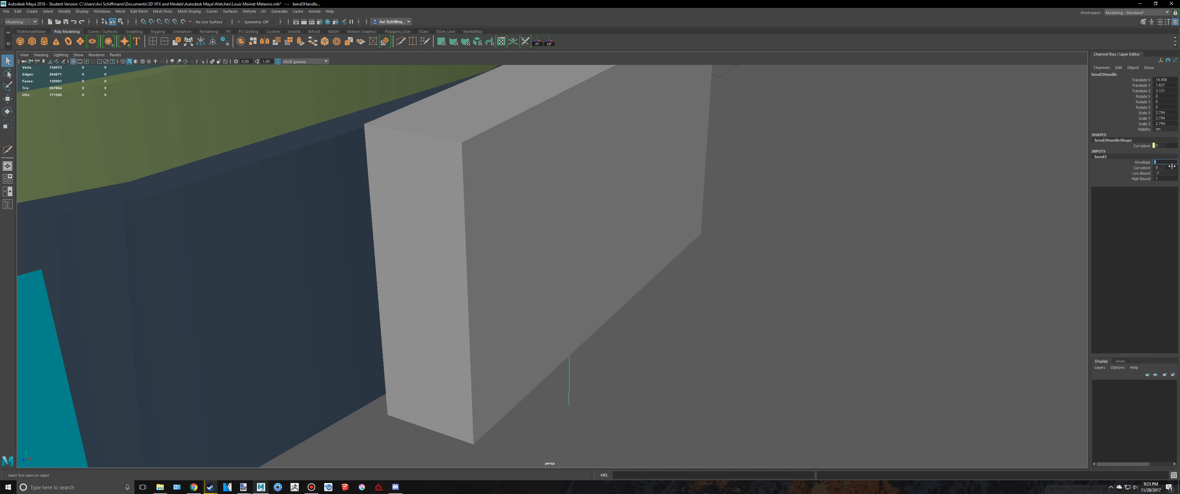
type("3")
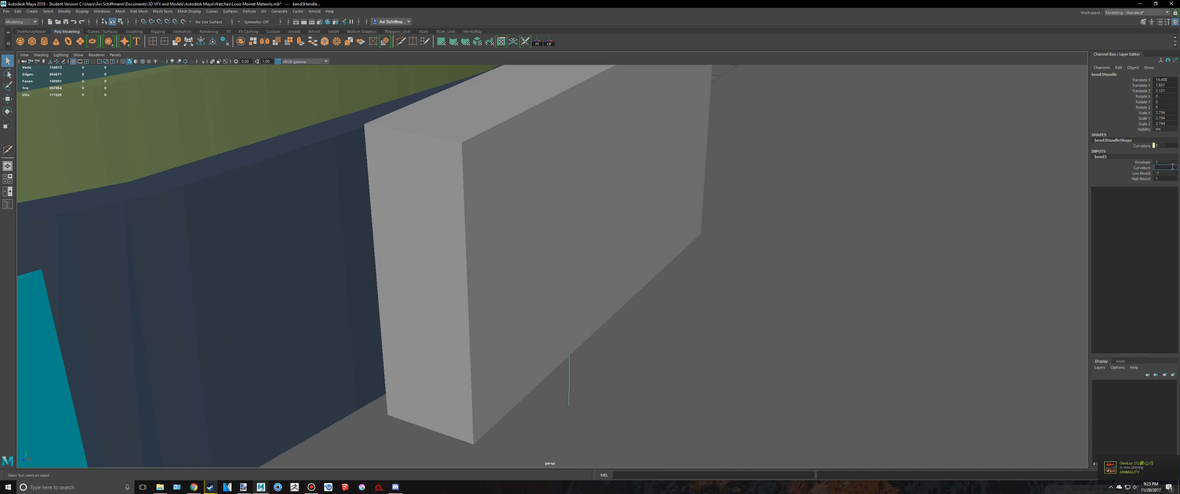
type("45")
key("Return")
Rotate the bend handle about its vertical axis and then onto its side so the plate curves lengthwise along the case, checking the reference
scroll(786, 216, "down", 5)
left_click_drag(786, 216, 781, 226, "alt")
key("e")
left_click_drag(587, 289, 499, 270)
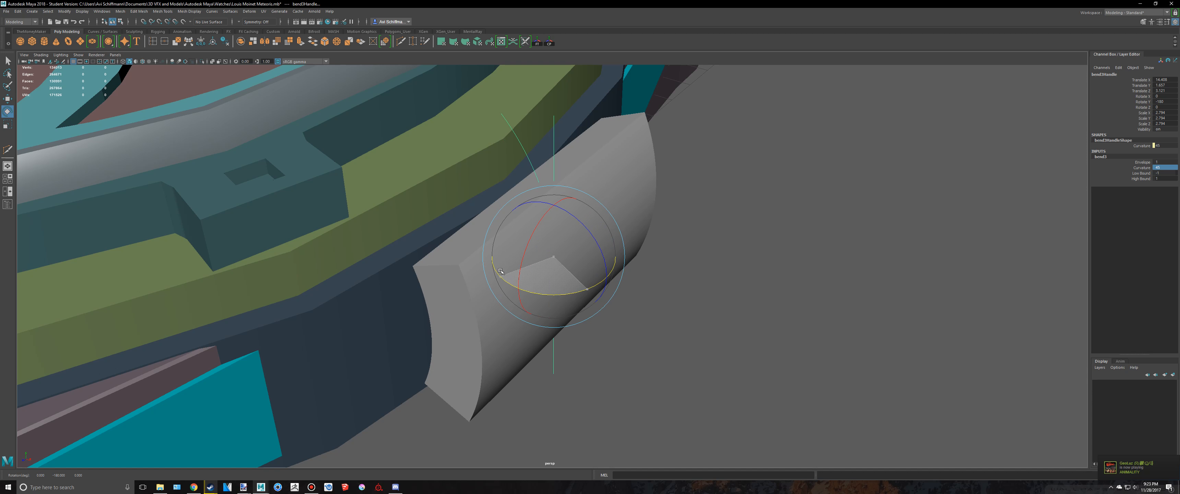
scroll(863, 242, "down", 5)
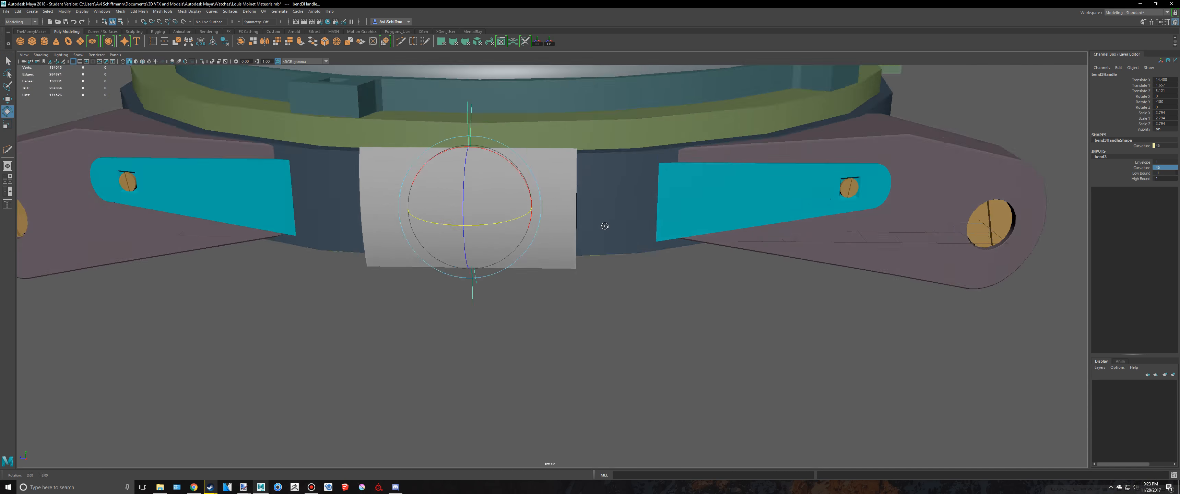
left_click_drag(595, 275, 545, 240, "alt")
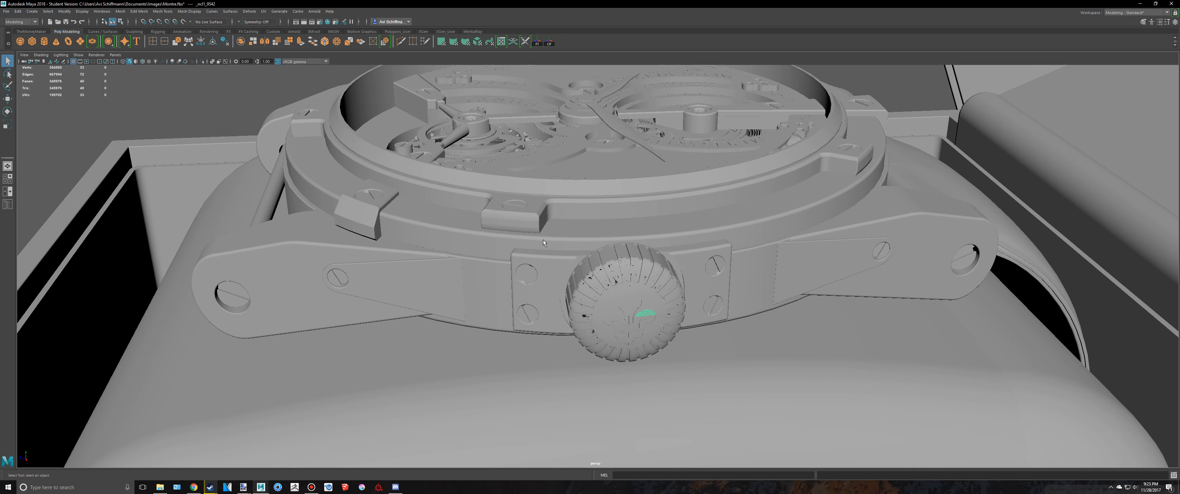
left_click_drag(543, 240, 664, 206, "alt")
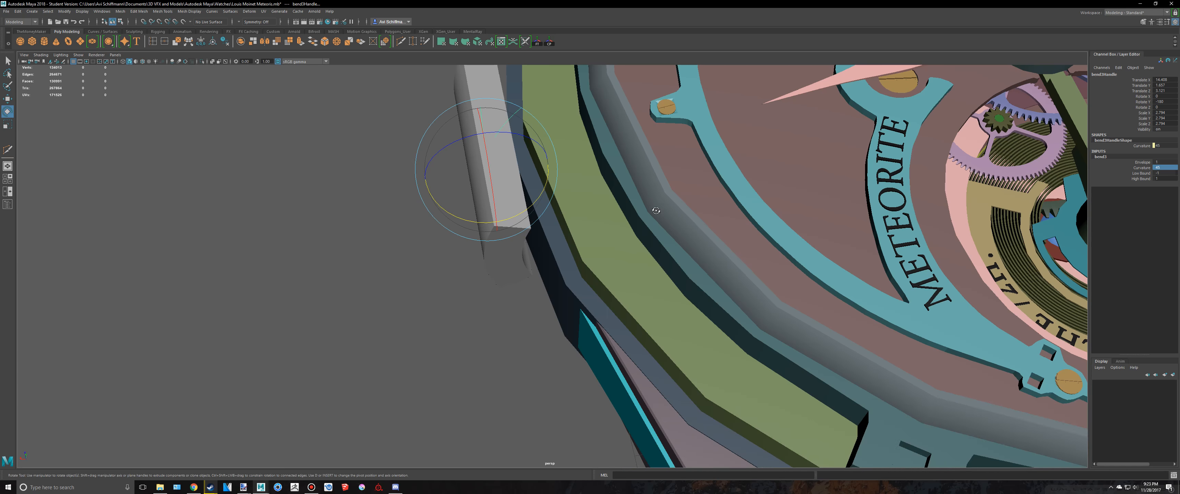
left_click_drag(710, 197, 759, 186, "alt")
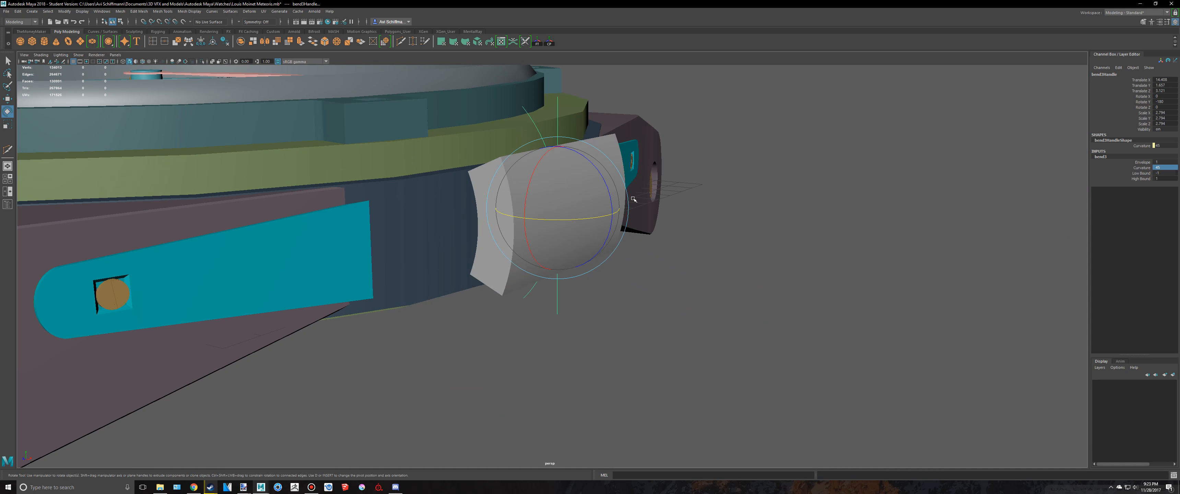
mouse_move(525, 207)
left_mouse_down()
mouse_move(528, 180)
mouse_move(518, 207)
left_mouse_up()
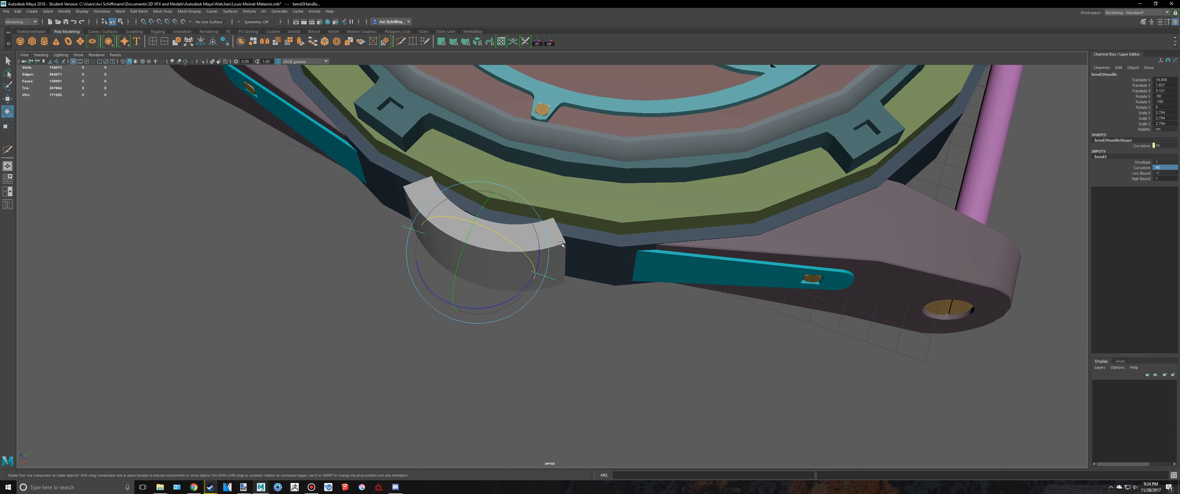
Select the bent plate, thin it by scaling it to about 0.706 in X, and move it in toward the case
left_click(552, 251, "shift")
left_click_drag(550, 250, 444, 274, "alt")
key("w")
key("r")
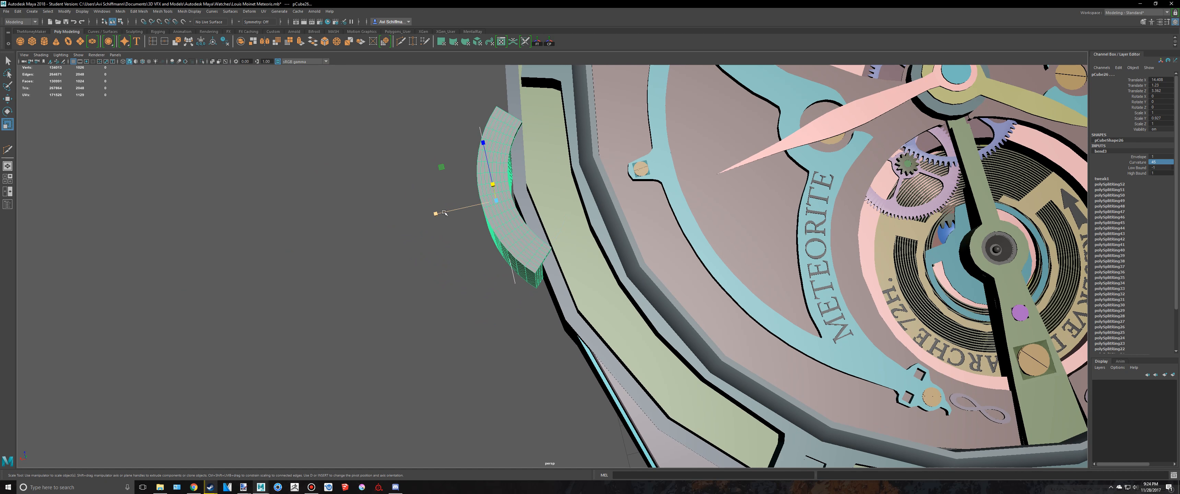
left_click_drag(438, 214, 466, 212)
key("w")
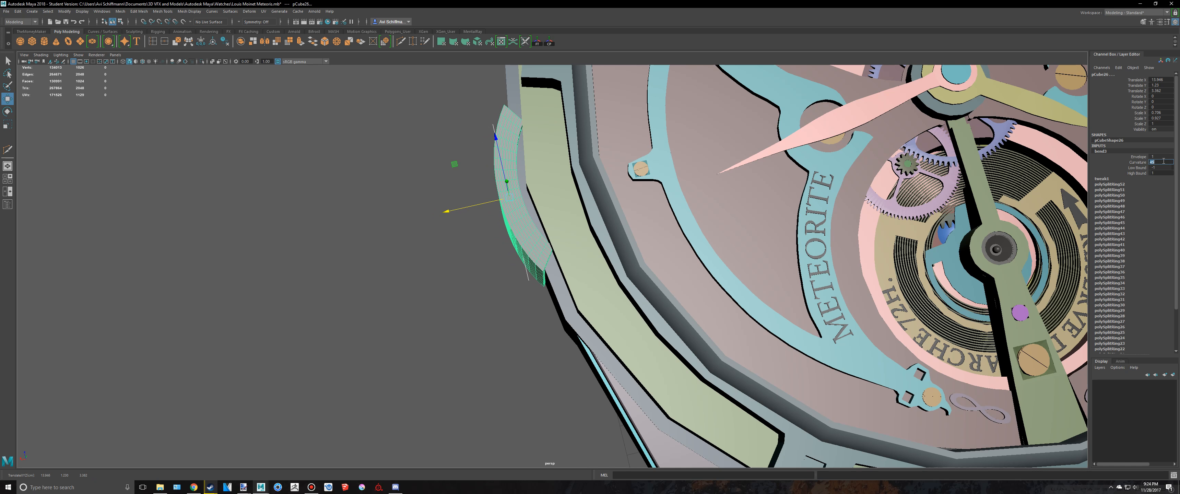
Set the bend's curvature to 30 and slide the plate in against the case side, comparing its depth with the reference watch
type("30")
key("Return")
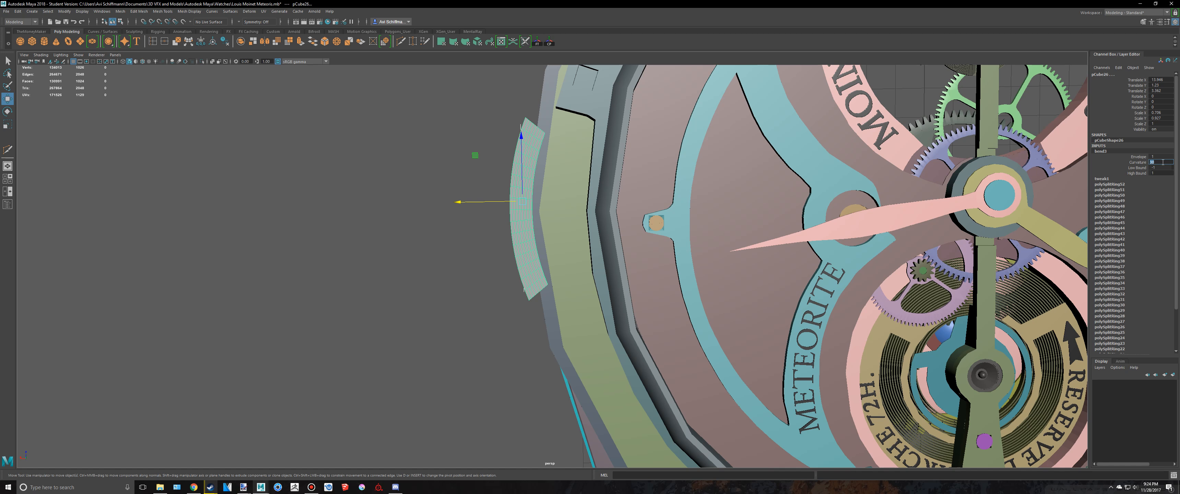
key("alt+Tab")
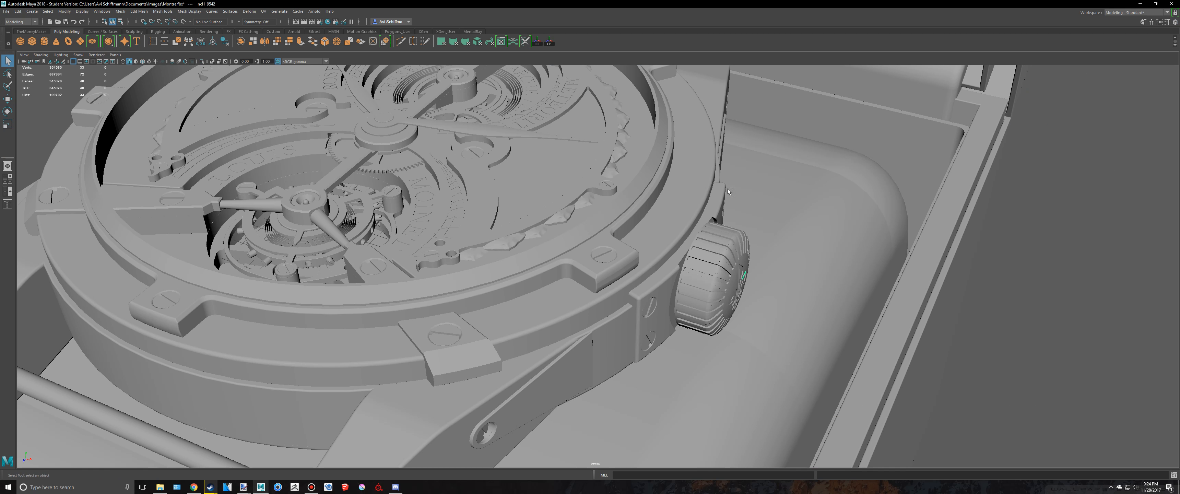
key("alt+Tab")
left_click_drag(360, 226, 671, 265, "alt")
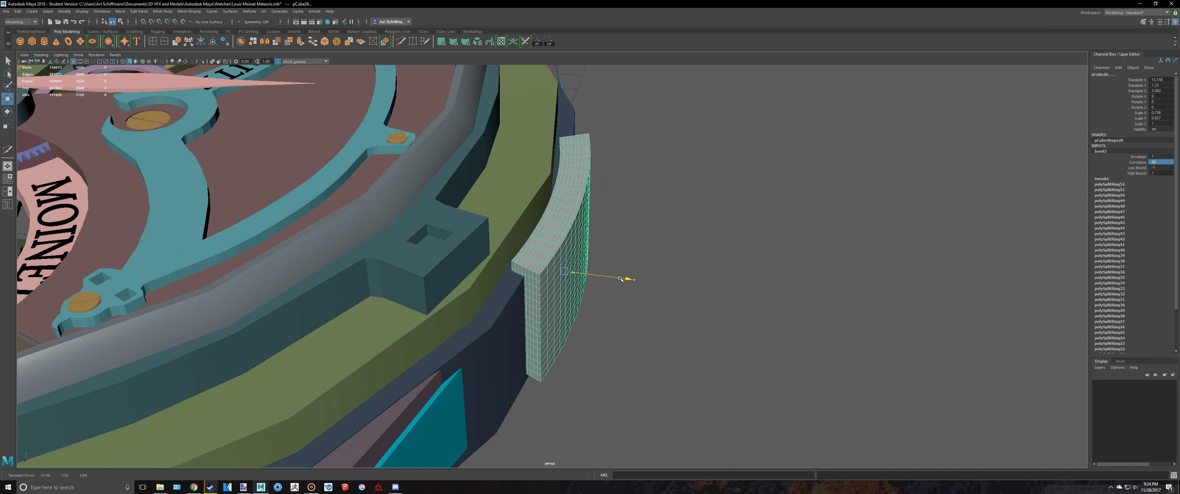
key("alt+Tab")
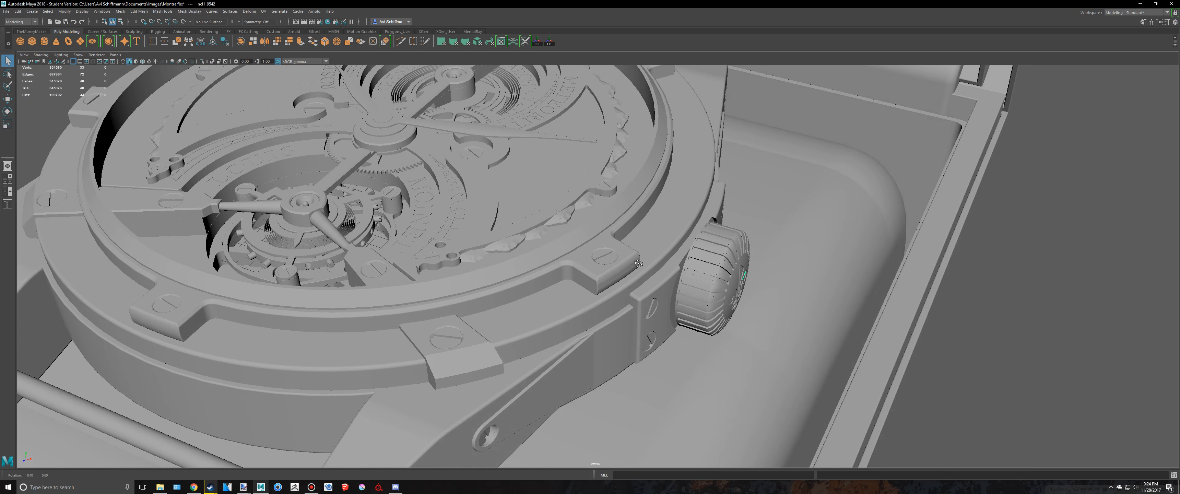
key("alt+Tab")
key("alt+Tab")
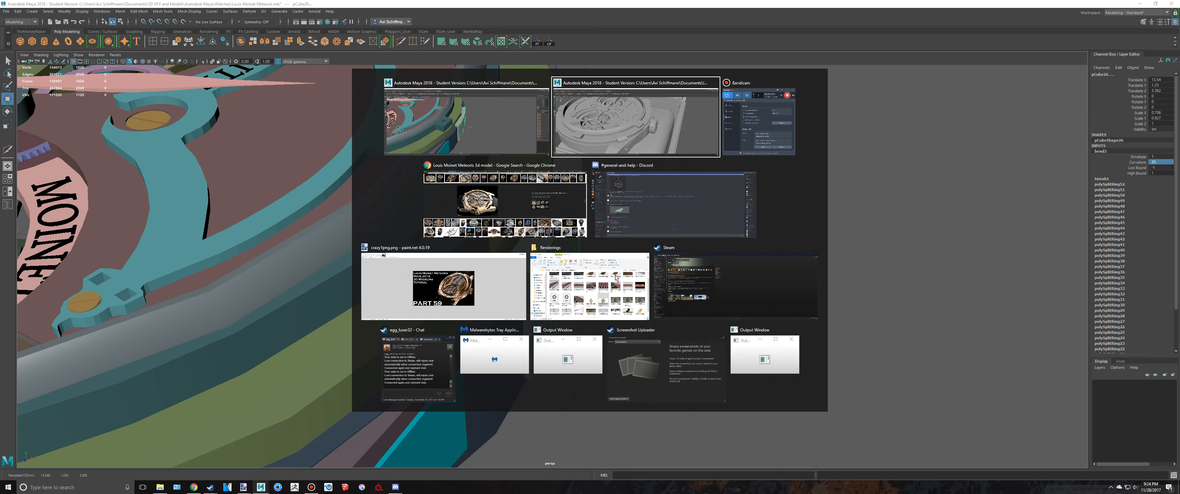
key("alt+Tab")
left_click_drag(615, 280, 614, 276)
key("4")
key("5")
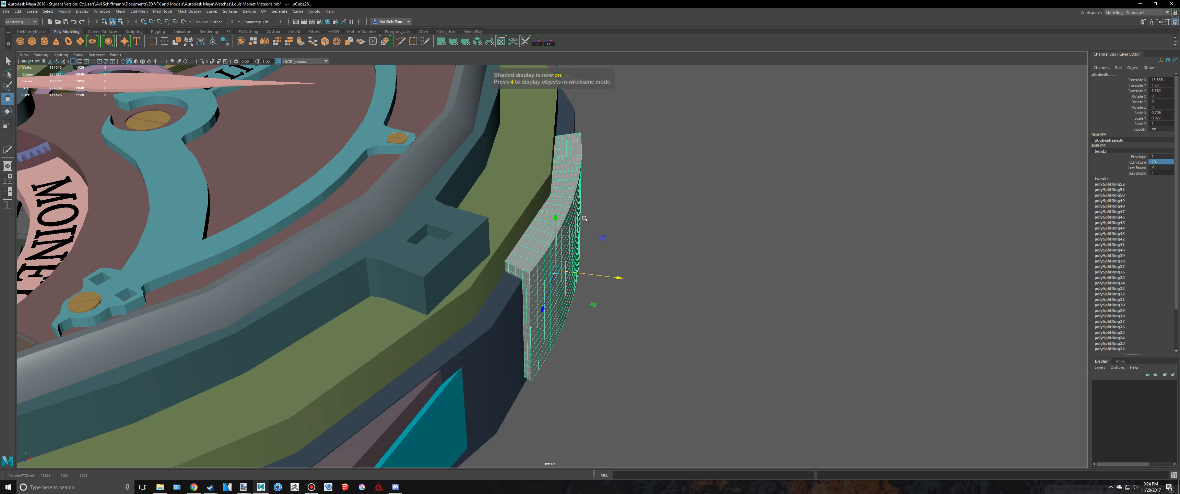
Delete the curved plate's construction history to bake in the bend, and clear the selection
right_click_drag(585, 224, 624, 203)
left_click(769, 232)
scroll(772, 232, "down", 7)
mouse_move(772, 232)
left_mouse_down("alt")
mouse_move(642, 185)
mouse_move(635, 197)
mouse_move(695, 221)
mouse_move(708, 206)
left_mouse_up("alt")
scroll(606, 219, "up", 3)
scroll(606, 219, "up", 1)
left_click(553, 237)
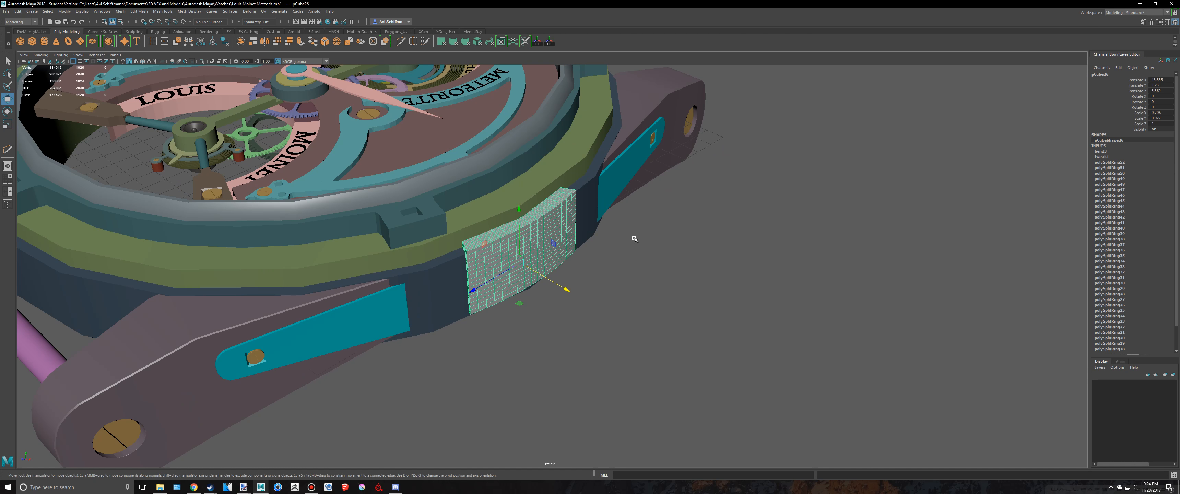
scroll(642, 237, "up", 3)
key("alt+shift+d")
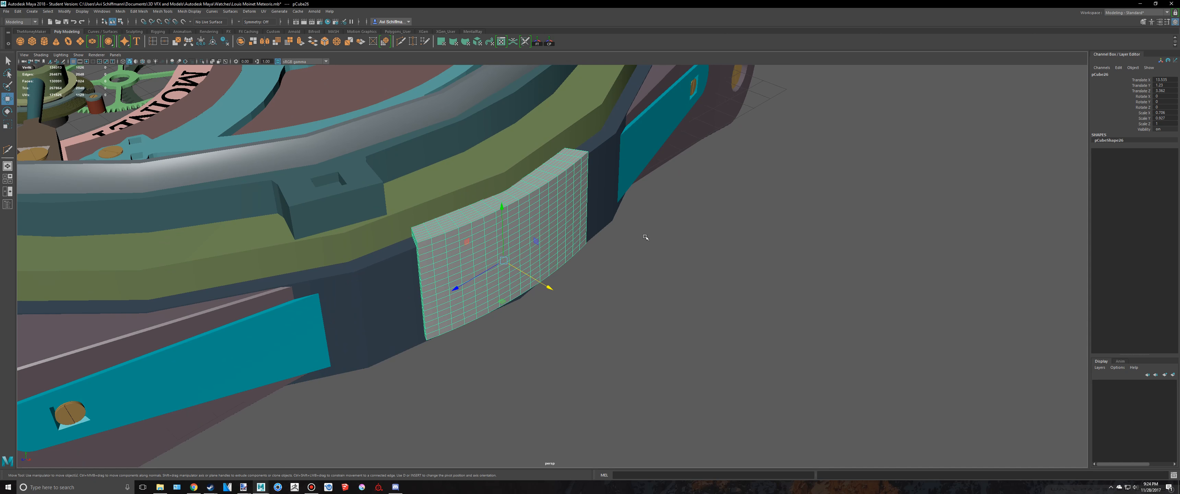
left_click(7, 207)
left_click(7, 208)
left_click(641, 249)
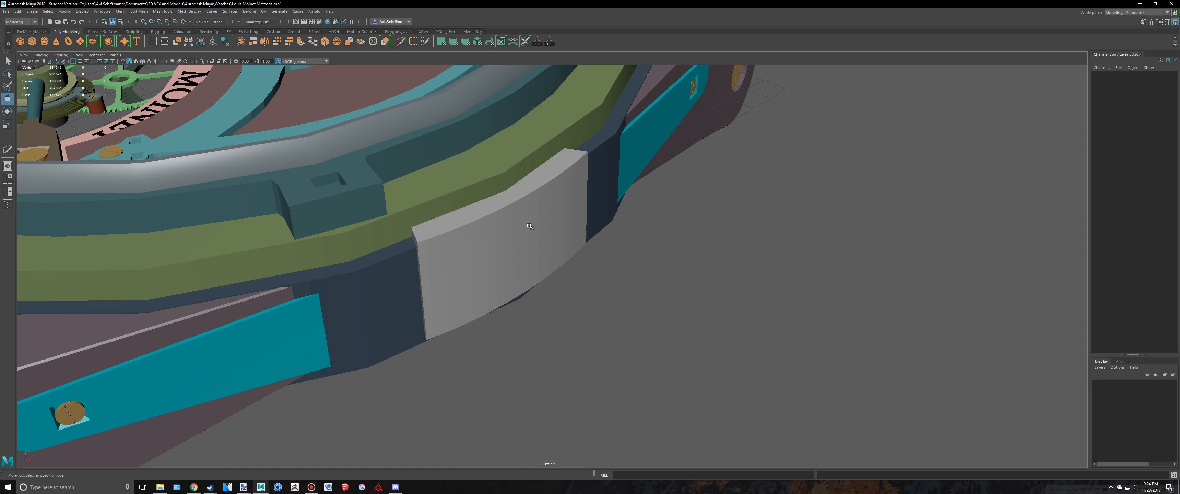
Assign a new Blinn material to the curved plate on the case side
left_click(529, 226)
left_click_drag(614, 237, 625, 229, "alt")
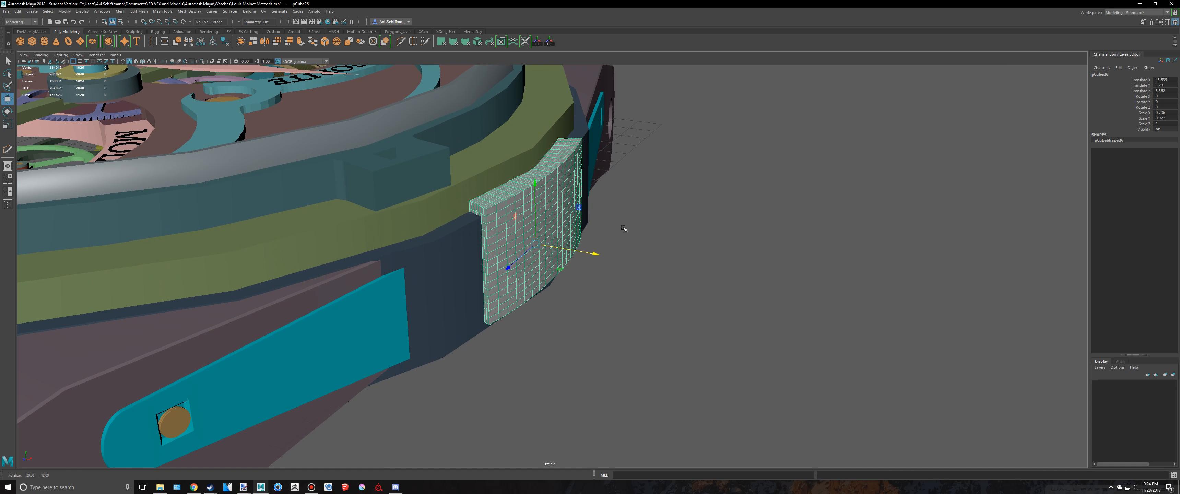
scroll(572, 199, "up", 3)
right_click(566, 193)
right_click_drag(567, 198, 571, 368)
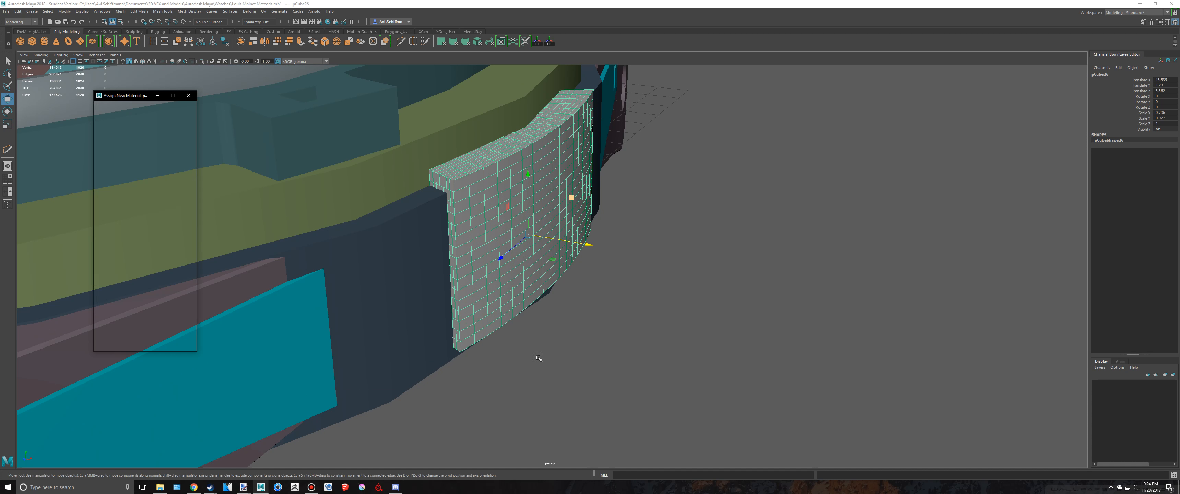
left_click(152, 188)
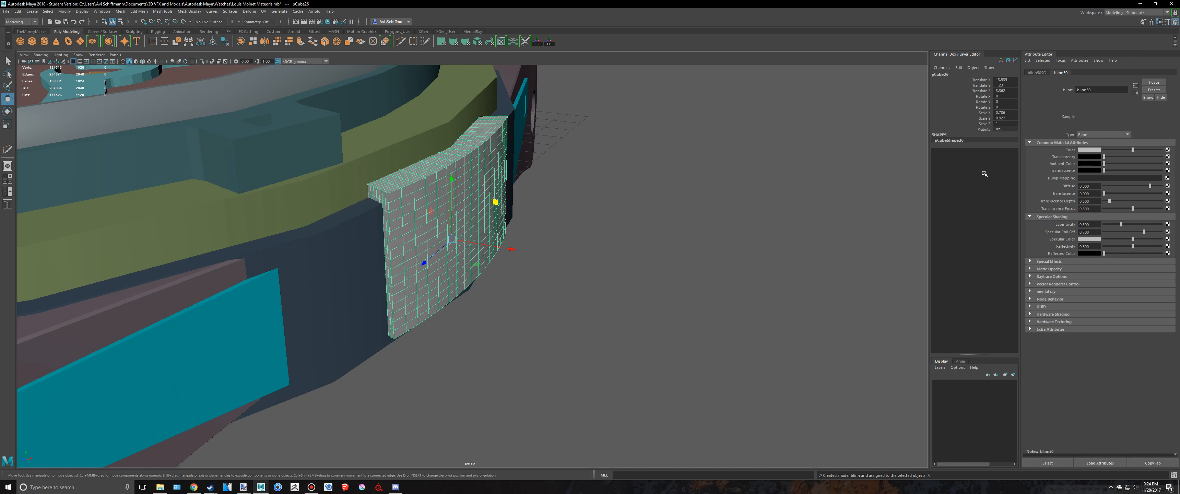
Try to tint the plate's new Blinn material pinkish, check the deselected plate, and undo the deselection
left_click(1087, 151)
mouse_move(1089, 178)
left_mouse_down()
mouse_move(1070, 178)
mouse_move(1089, 179)
left_mouse_up()
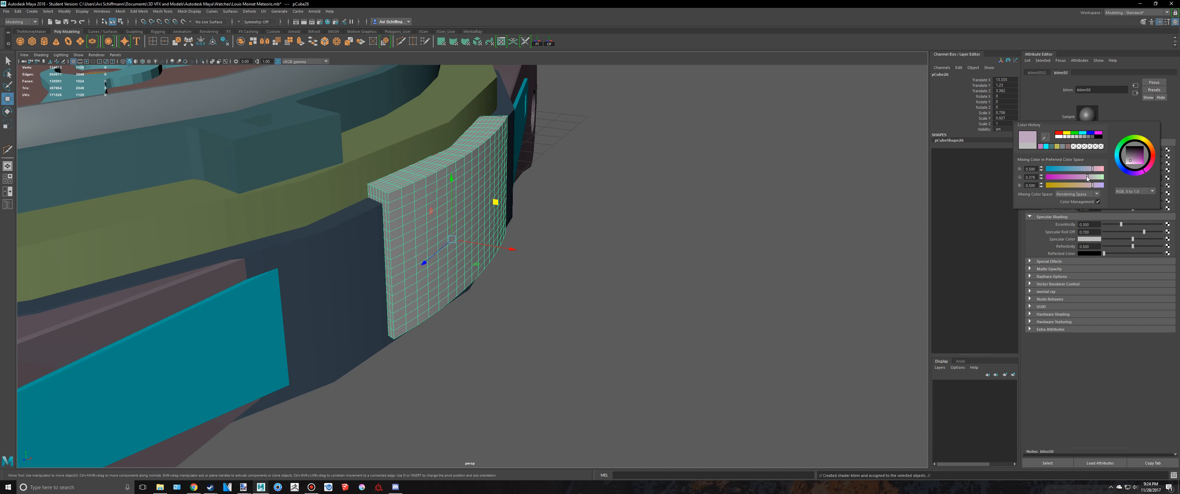
key("q")
right_click_drag(474, 150, 506, 142)
left_click(622, 132)
scroll(591, 156, "down", 5)
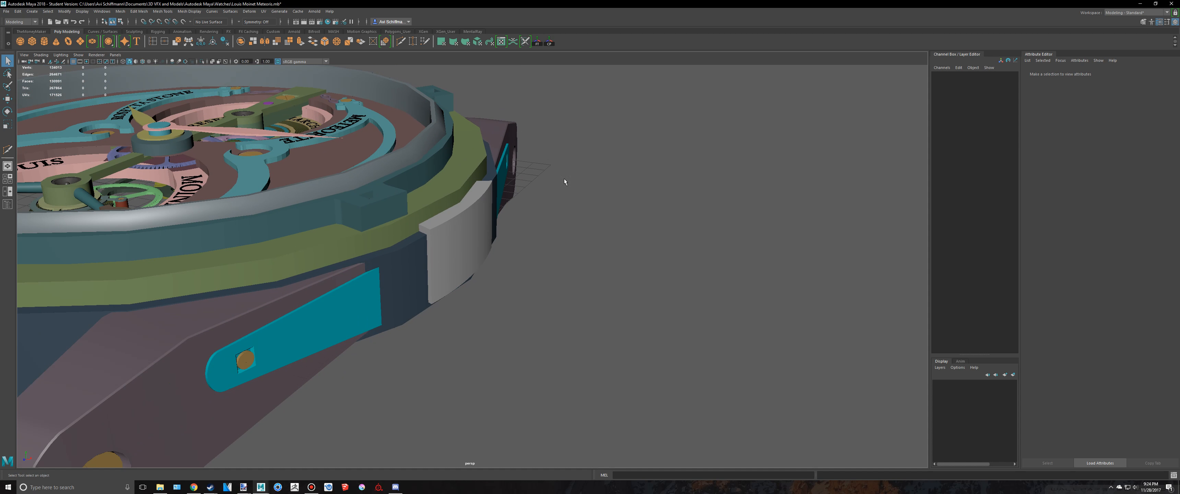
key("ctrl+z")
Set the plate's Blinn colour to a light lavender blue and clear the selection
left_click(1092, 72)
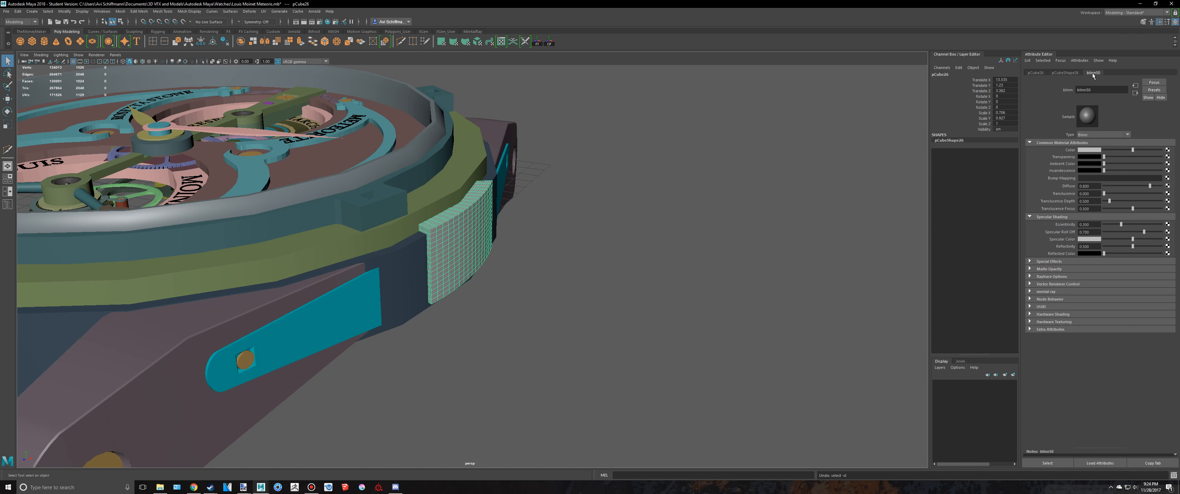
left_click(1090, 150)
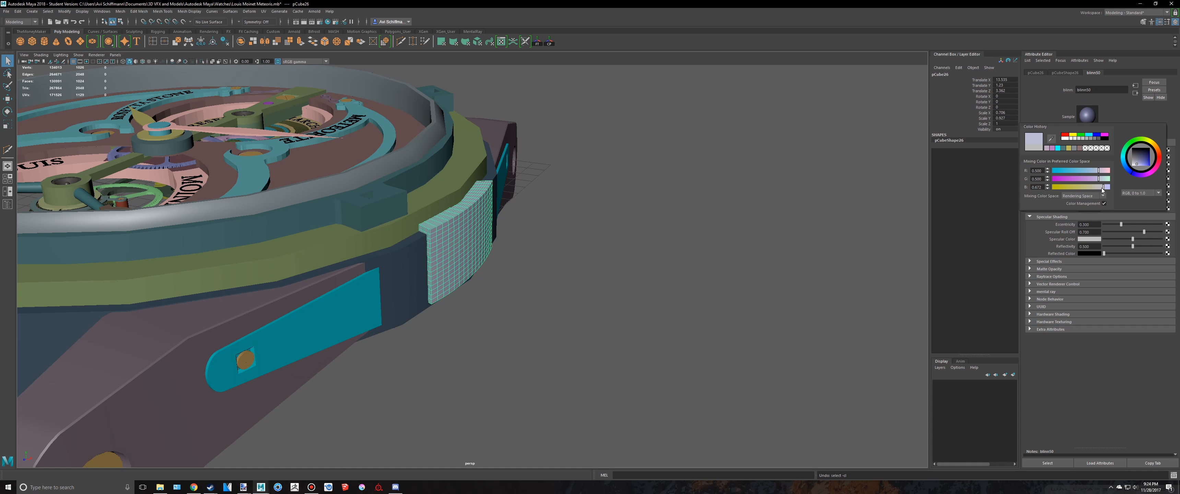
right_click_drag(474, 215, 522, 199)
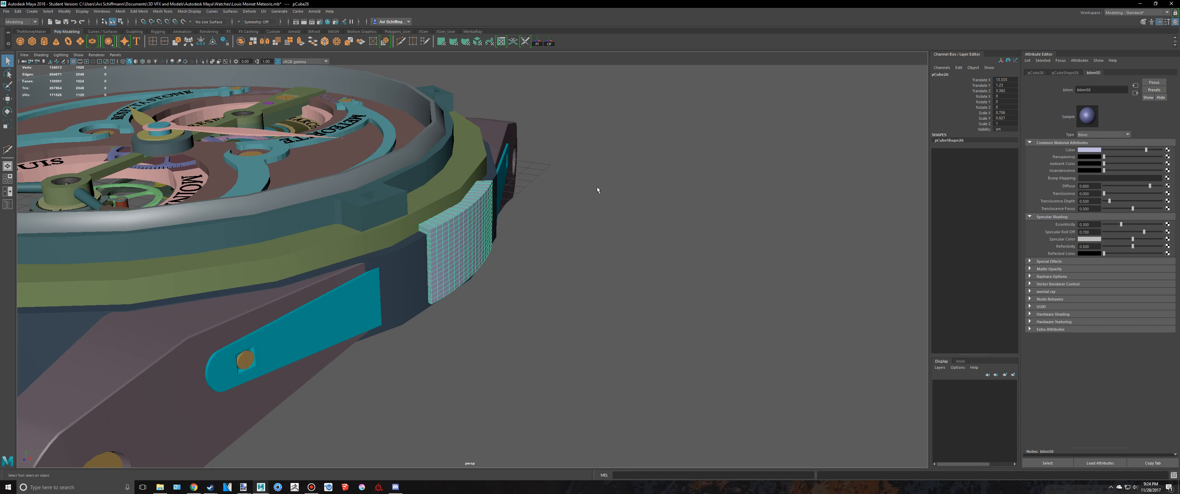
left_click(598, 188)
scroll(597, 188, "down", 5)
left_click(1161, 24)
left_click(1174, 22)
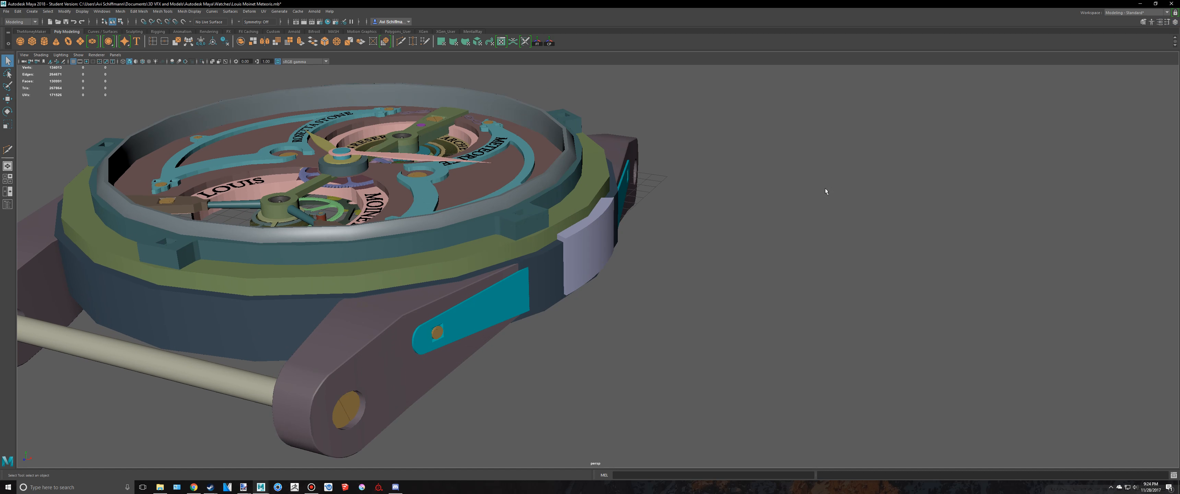
Save the watch scene, continuing past the Student Version notice
scroll(797, 183, "down", 6)
left_click_drag(726, 172, 682, 191, "alt")
scroll(682, 193, "up", 3)
key("ctrl+s")
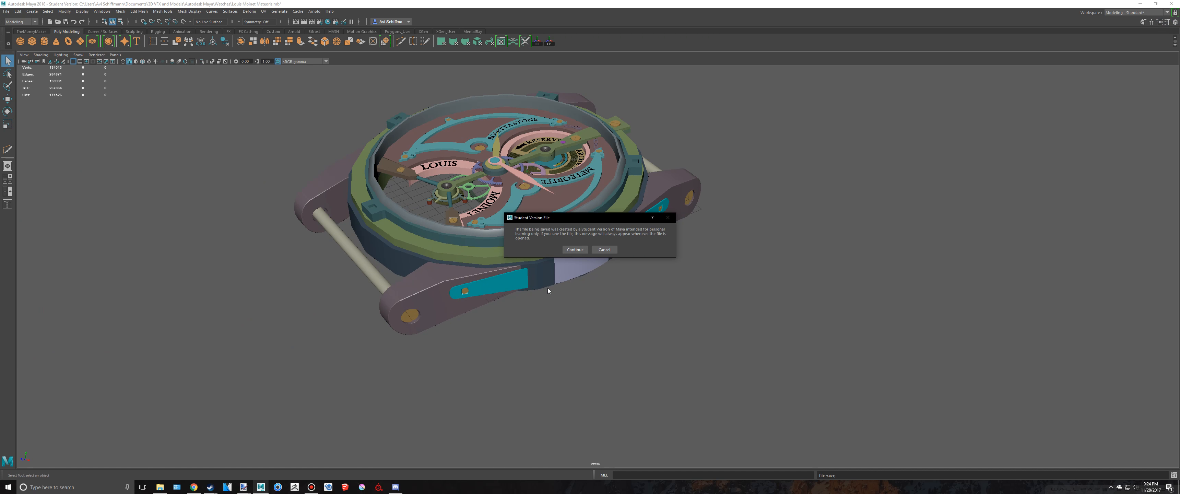
left_click(579, 248)
Switch to the reference Maya scene and examine the crown-side plate and the placement of its four screws
left_click(258, 486)
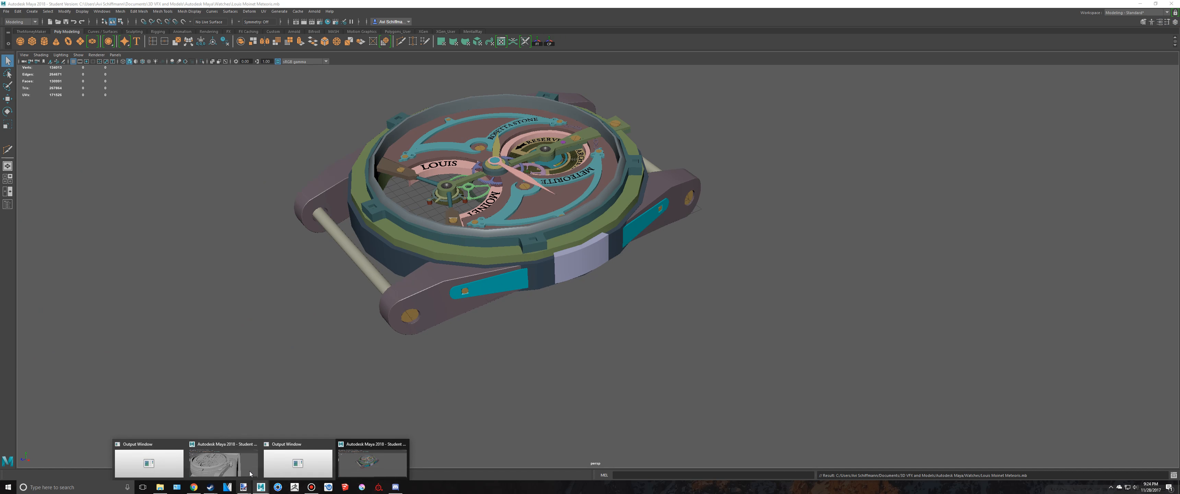
left_click(238, 465)
scroll(618, 376, "up", 2)
left_click_drag(825, 317, 751, 277, "alt")
key("alt+Tab")
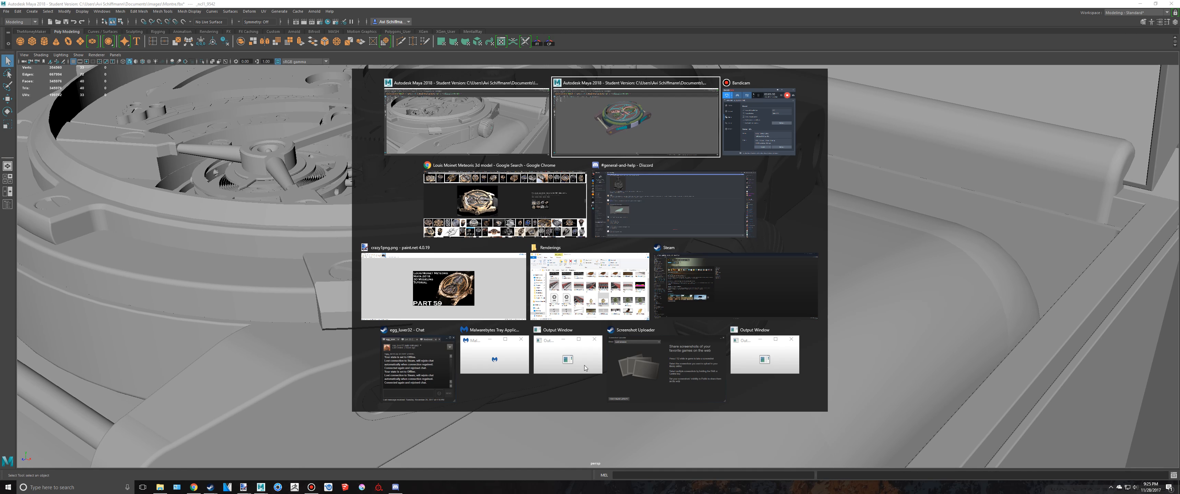
key("alt+Tab")
key("alt+Tab")
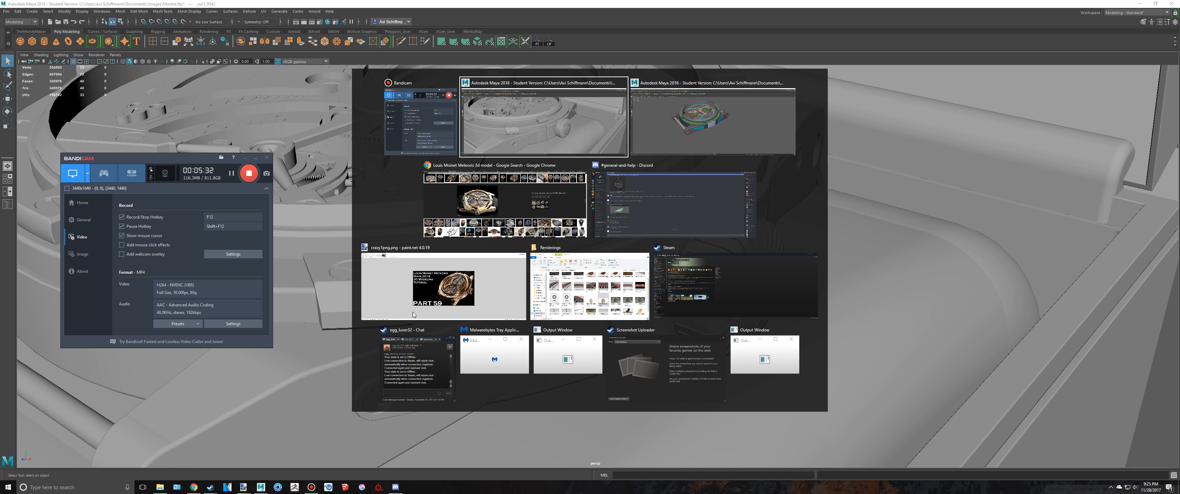
key("alt+Tab")
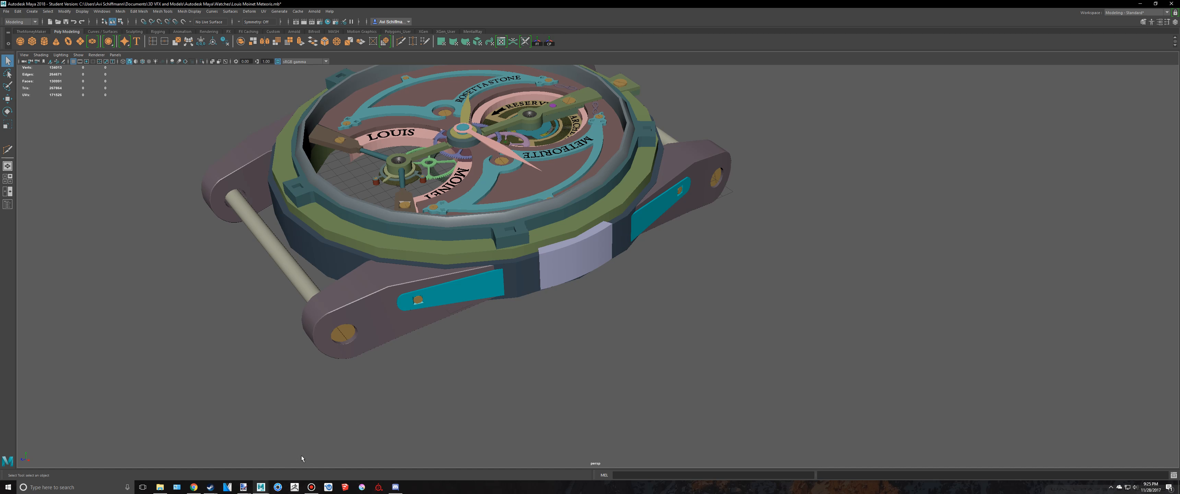
left_click(262, 488)
left_click(224, 461)
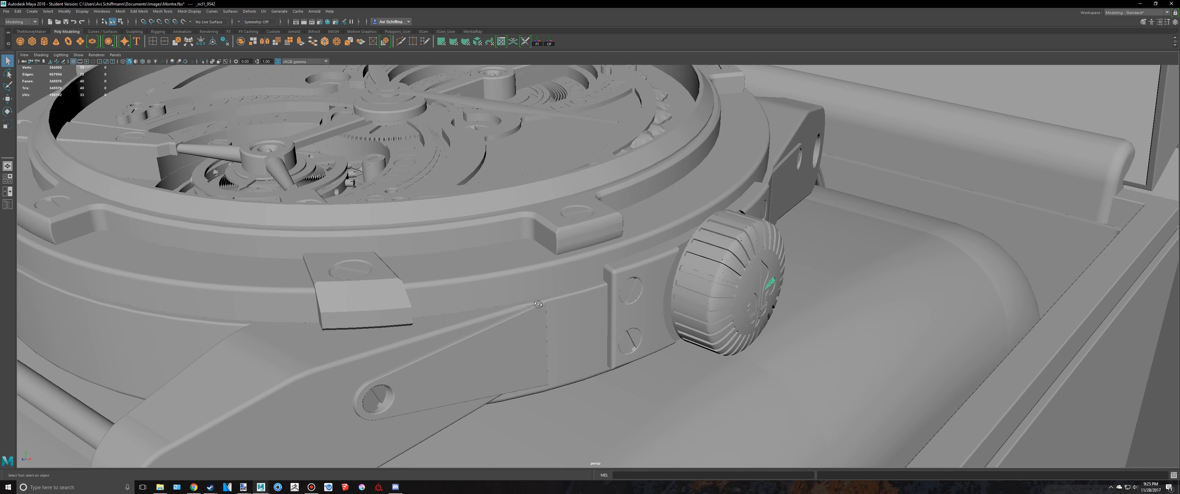
left_click_drag(545, 306, 501, 288, "alt")
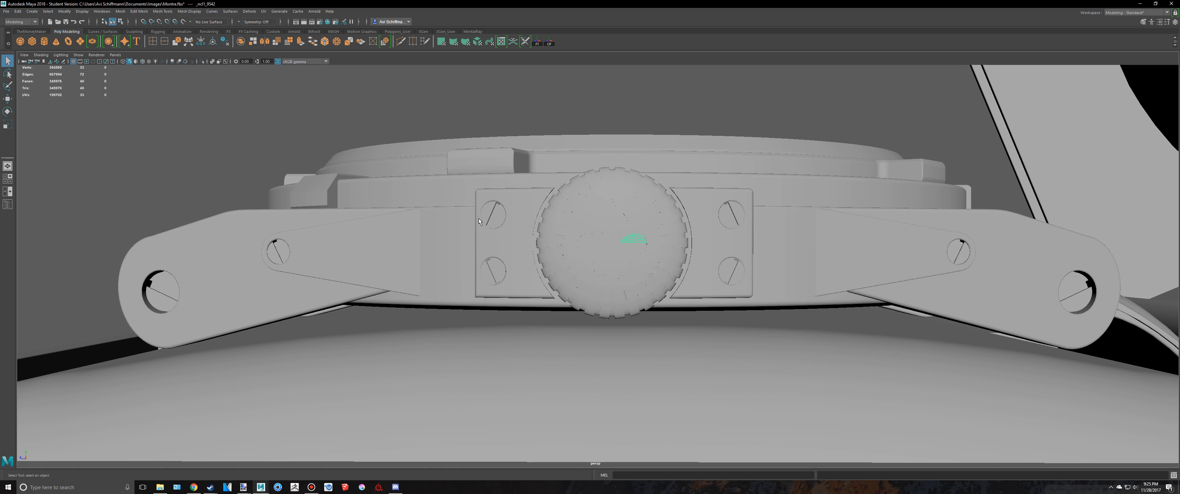
Back in the working scene, duplicate the small slotted screw in the teal lug inlay and raise the copy above it
key("alt+Tab")
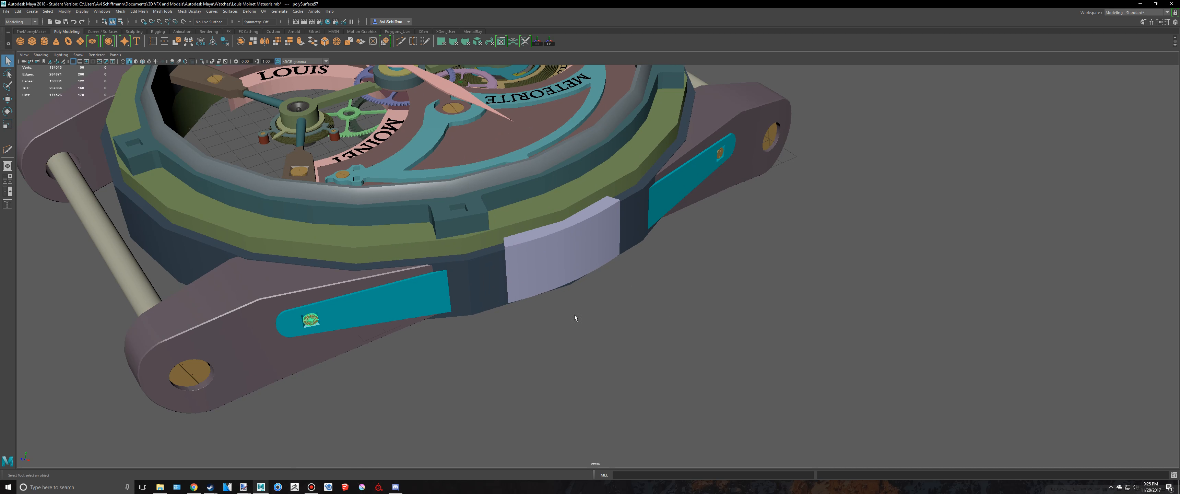
middle_click_drag(503, 265, 635, 237, "alt")
scroll(631, 237, "up", 5)
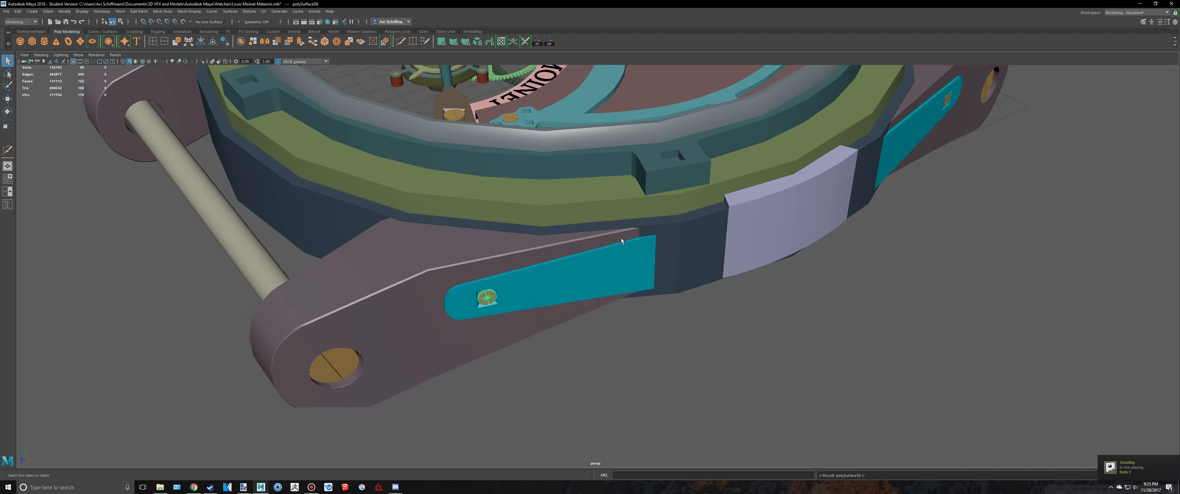
key("w")
key("ctrl+d")
left_click_drag(449, 254, 426, 132)
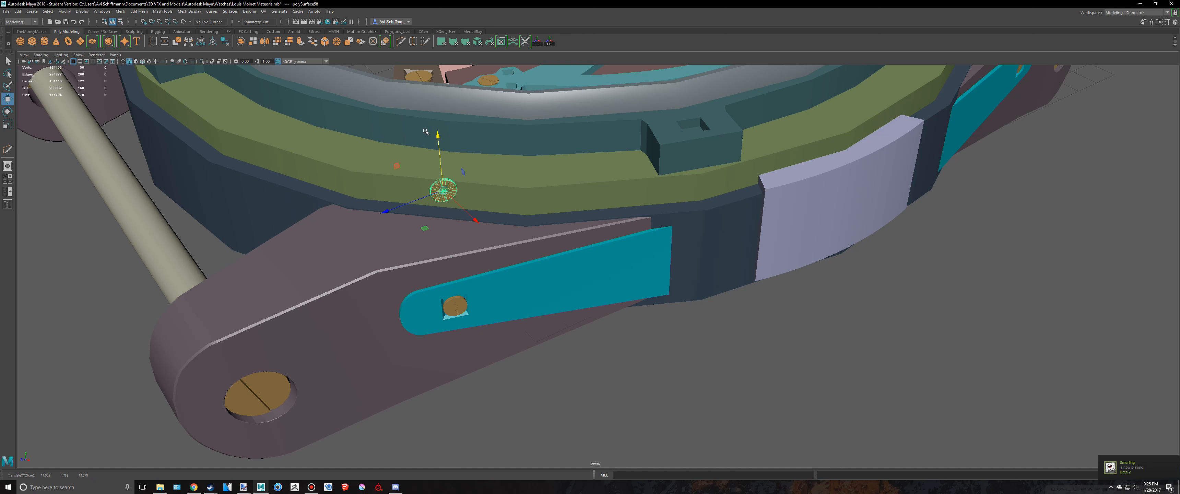
Try to straighten the copied screw by rotating it about its vertical axis, and undo the last rotation
key("f")
left_click(1174, 23)
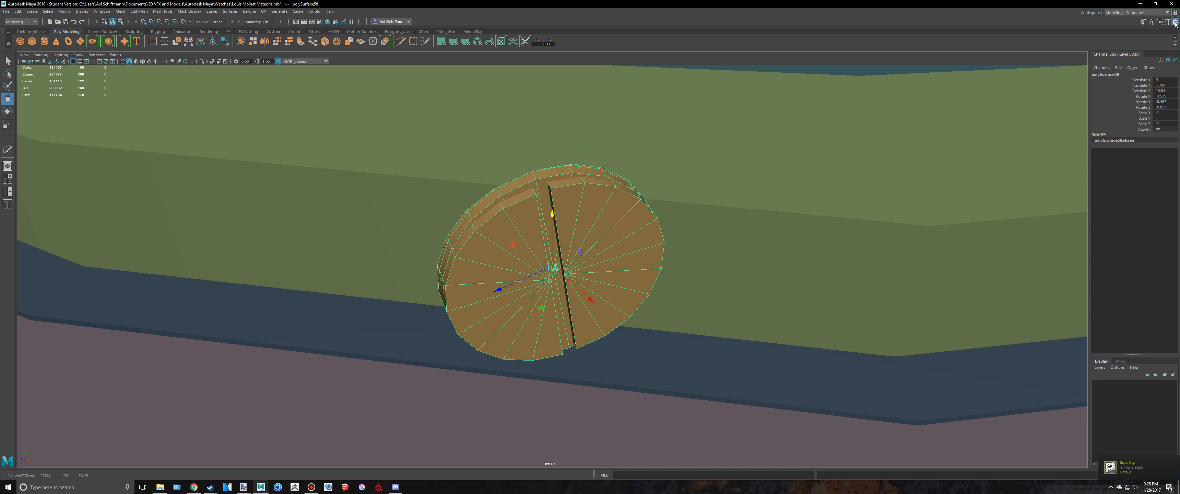
left_click(1173, 23)
scroll(758, 314, "down", 2)
left_click_drag(759, 313, 988, 111, "alt")
key("e")
scroll(671, 289, "up", 1)
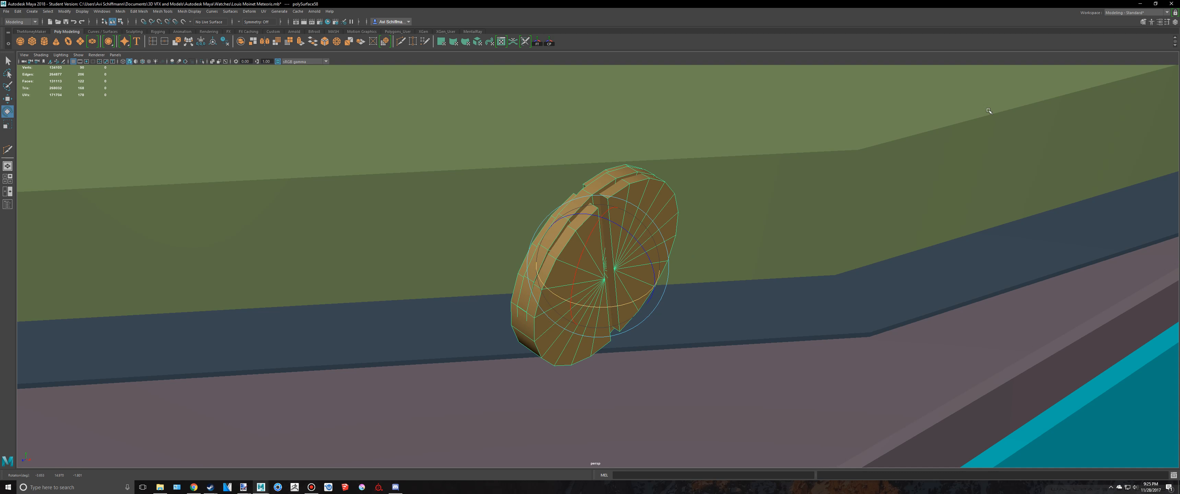
left_click(1174, 23)
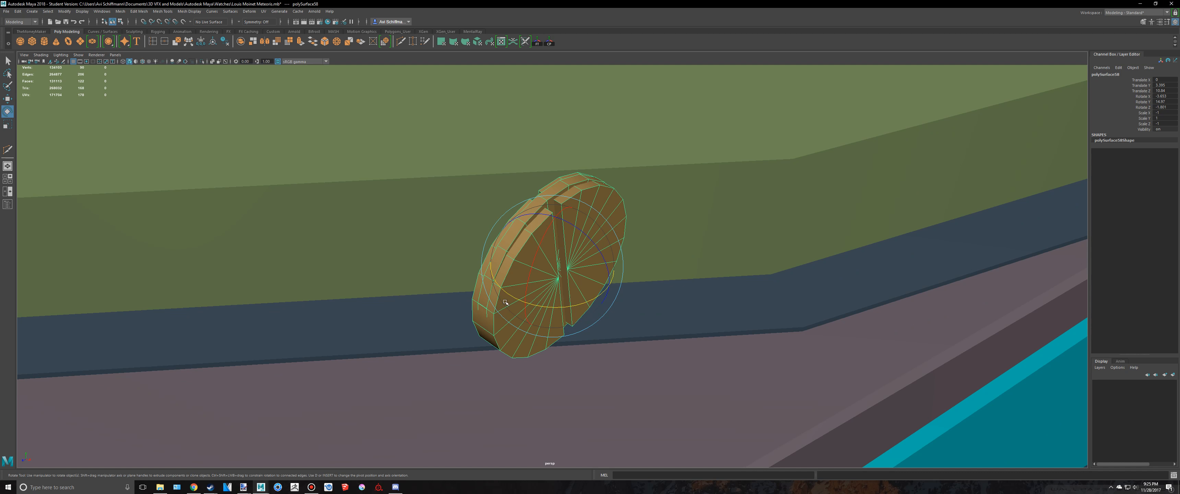
left_click_drag(575, 304, 690, 276)
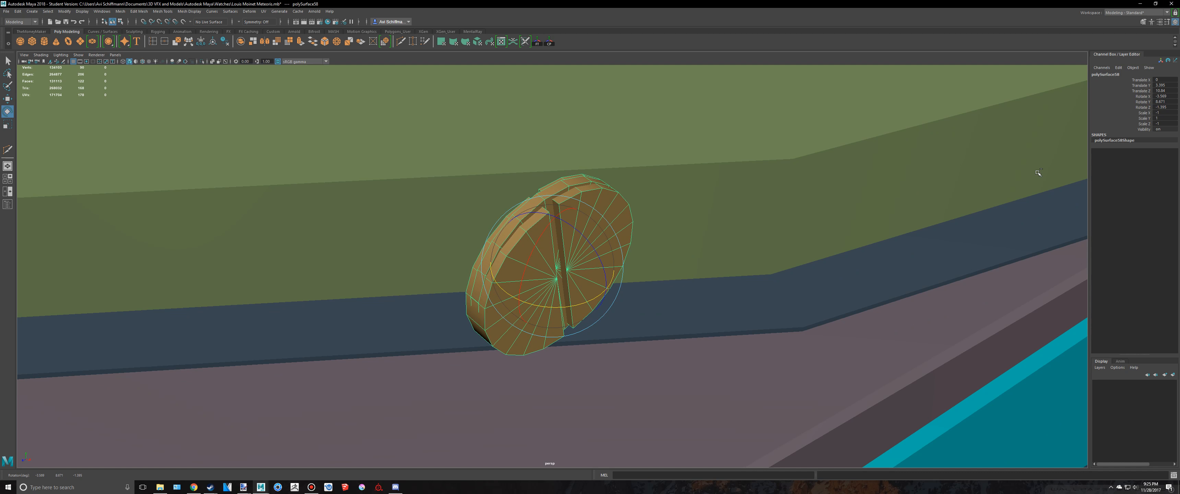
key("ctrl+z")
Set the copied screw's X, Y and Z rotation to 0
left_click_drag(616, 209, 625, 275, "alt")
scroll(581, 281, "down", 2)
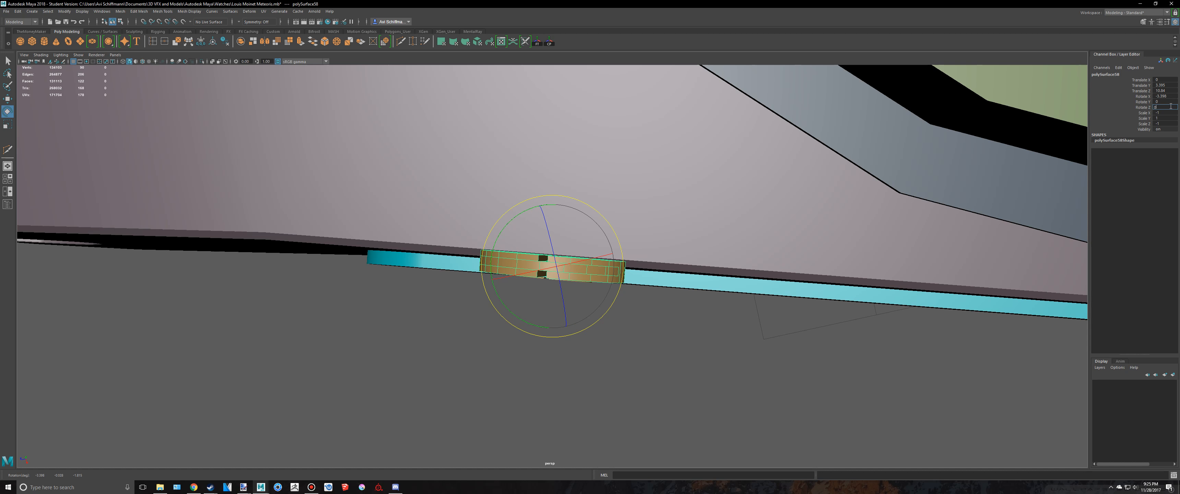
key("Return")
left_click(1170, 96)
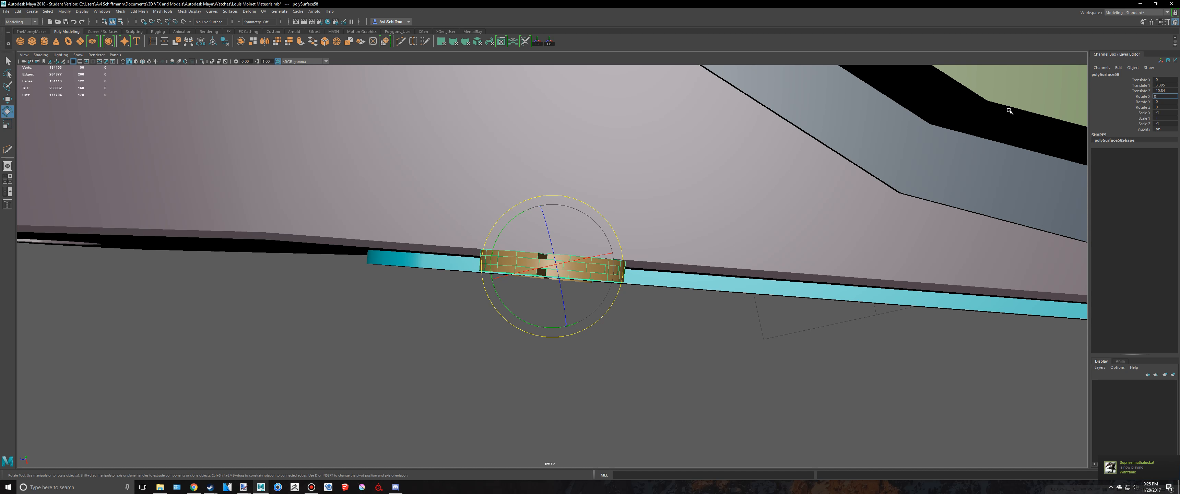
key("Return")
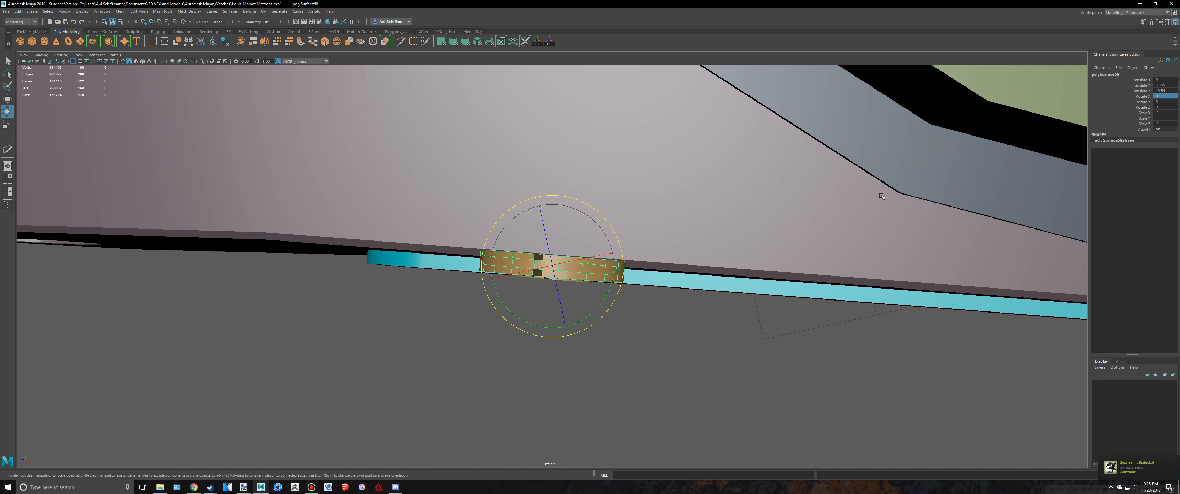
In the side view, freeze the copied screw's transformations
left_click_drag(882, 196, 798, 266, "alt")
scroll(797, 266, "down", 6)
key("space")
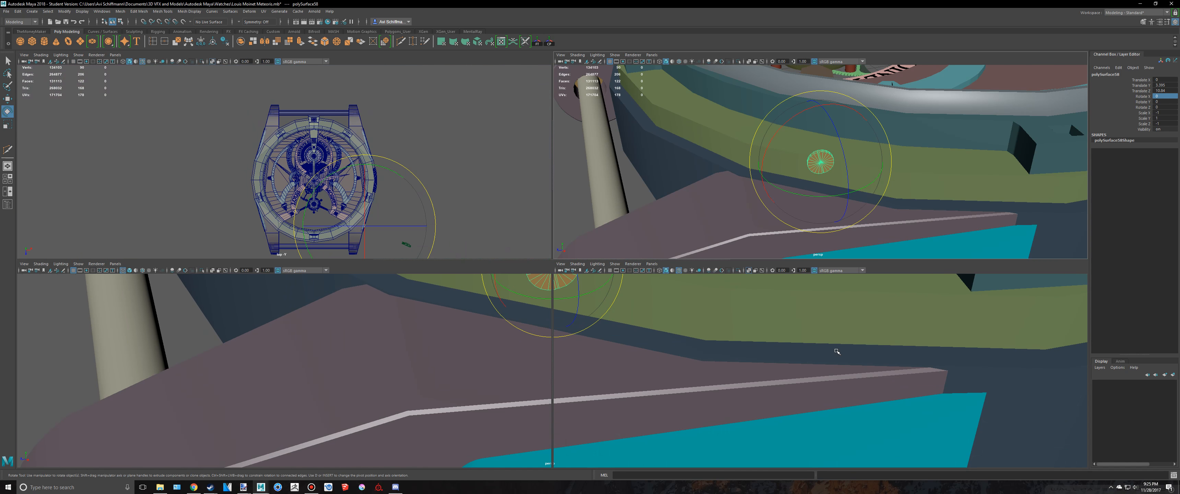
key("space")
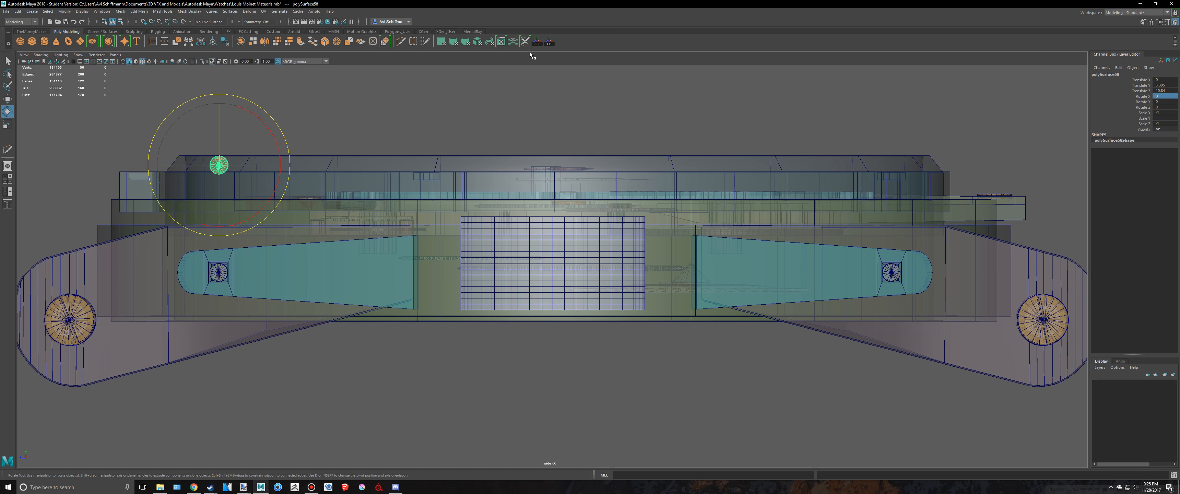
left_click(537, 42)
Move the copied screw to the lavender plate's upper corner in side view, and shift it outward in X onto the plate's face
key("w")
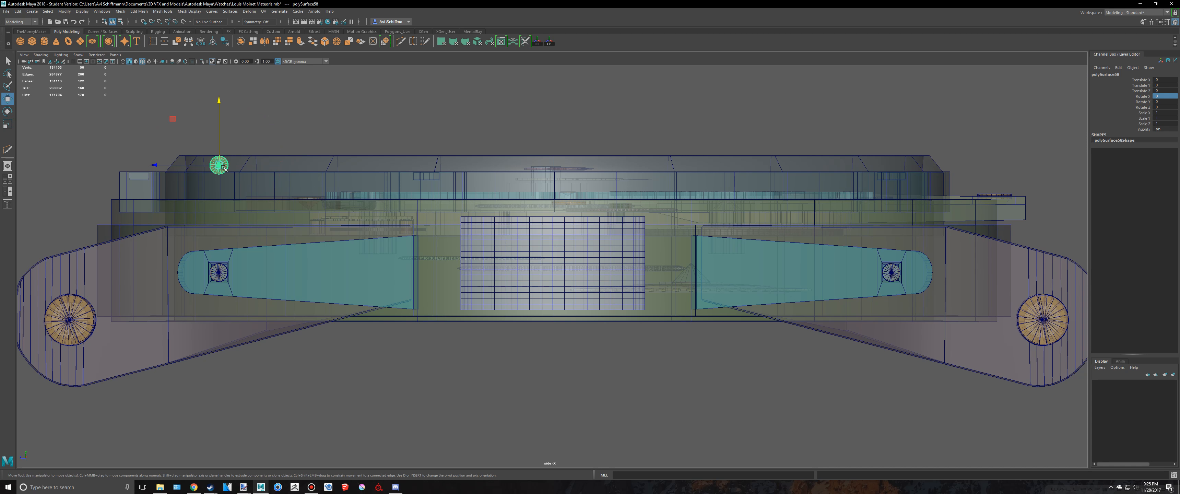
left_click_drag(223, 167, 480, 239)
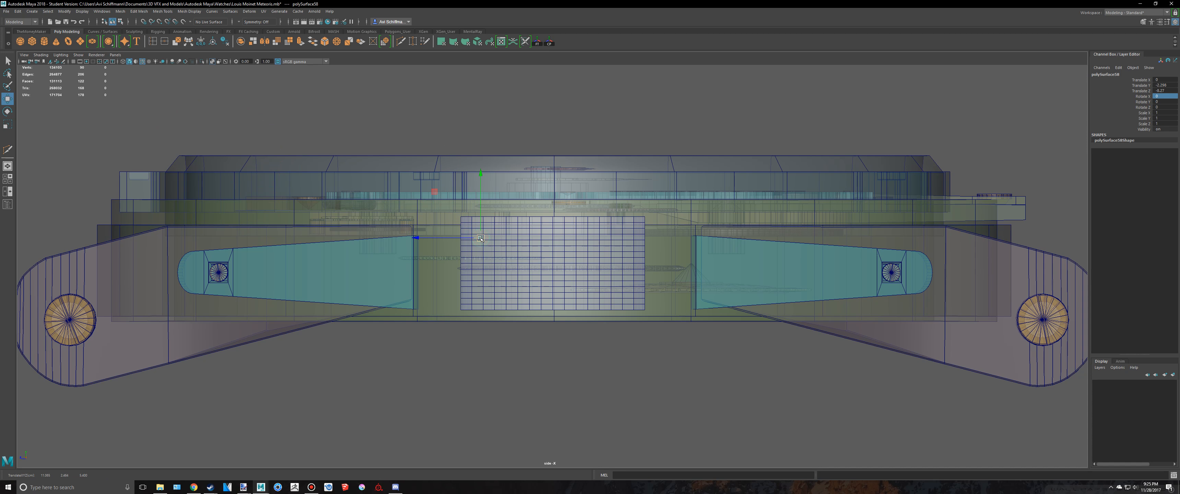
scroll(580, 267, "down", 4)
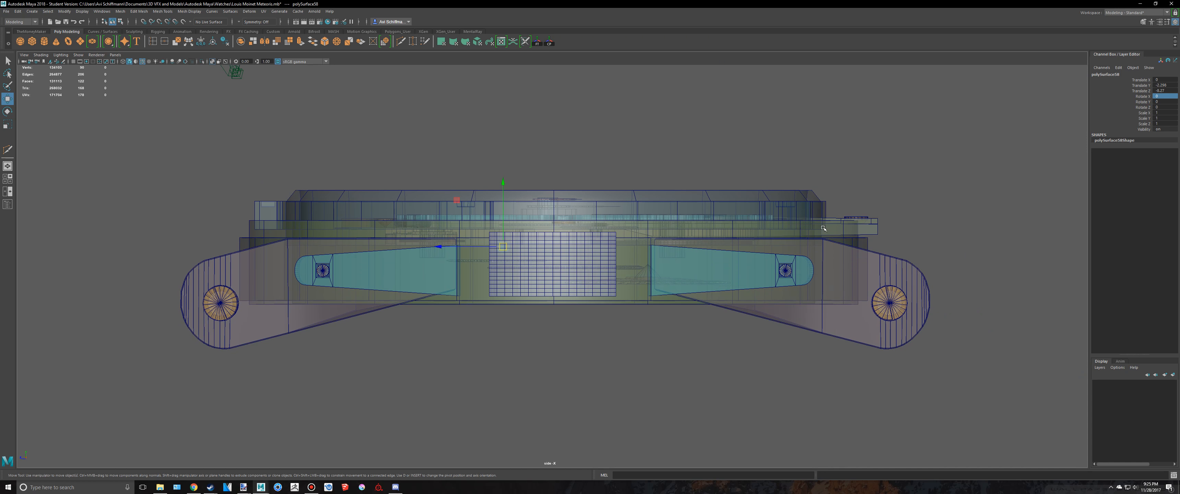
key("space")
left_click_drag(919, 176, 963, 224)
key("f")
scroll(840, 282, "down", 2)
scroll(831, 219, "down", 10)
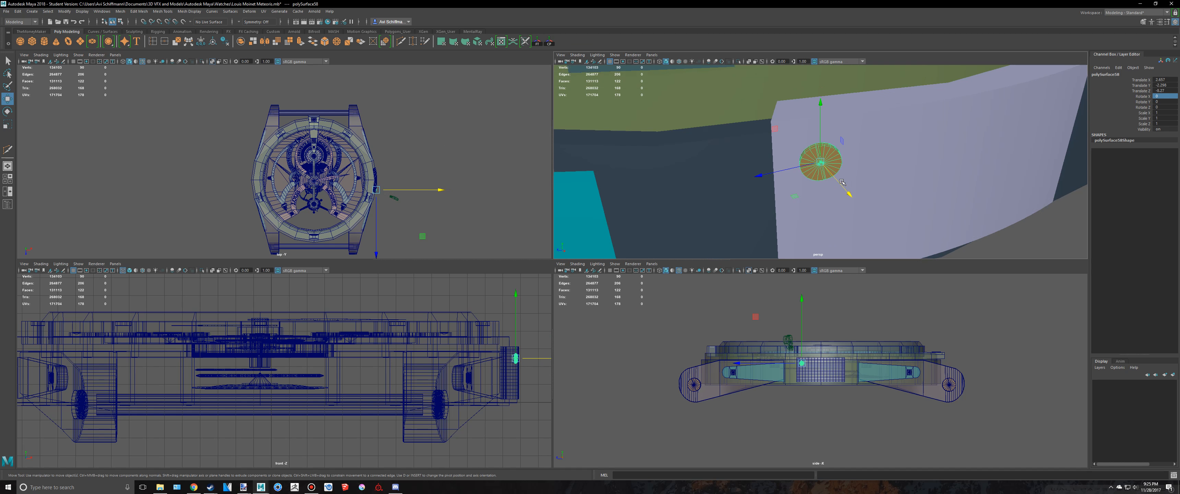
Scale the copied screw uniformly to about 1.474, comparing its size with the plate screws in the reference scene
key("space")
key("f")
scroll(554, 267, "down", 8)
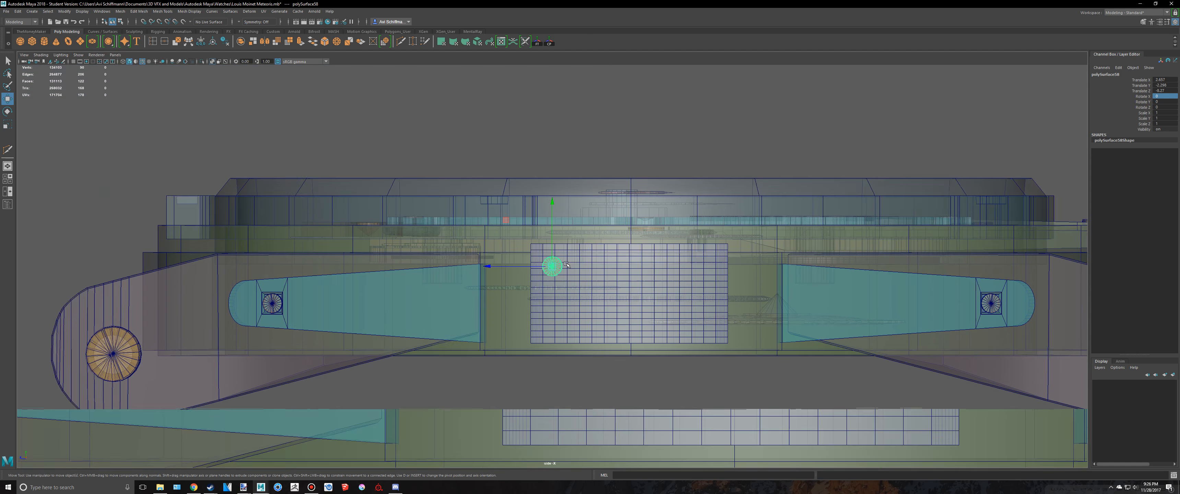
key("r")
mouse_move(554, 267)
left_mouse_down()
mouse_move(572, 271)
mouse_move(561, 263)
left_mouse_up()
key("alt+Tab")
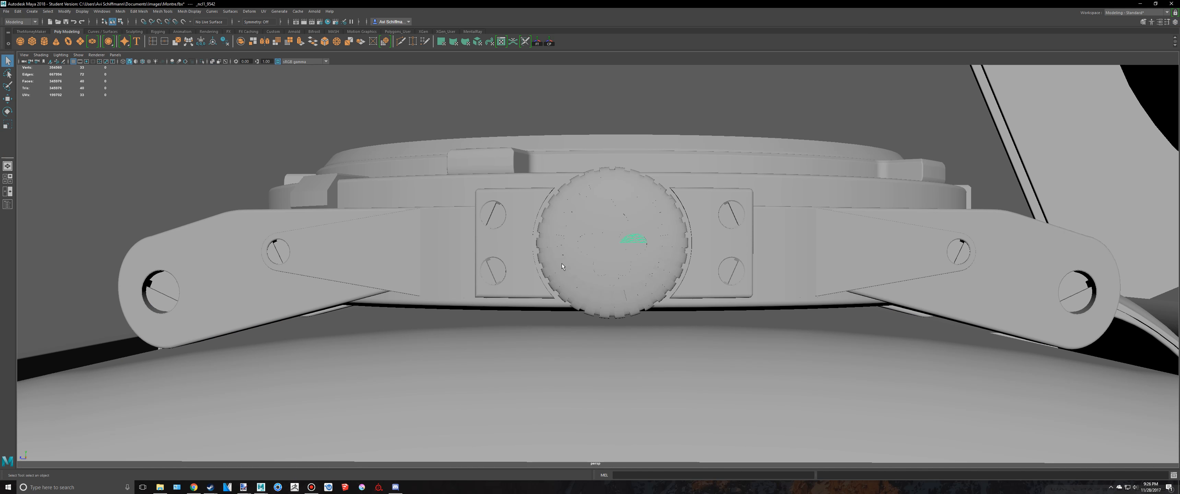
key("alt+Tab")
scroll(572, 271, "up", 2)
left_click_drag(556, 266, 555, 267)
scroll(556, 268, "up", 2)
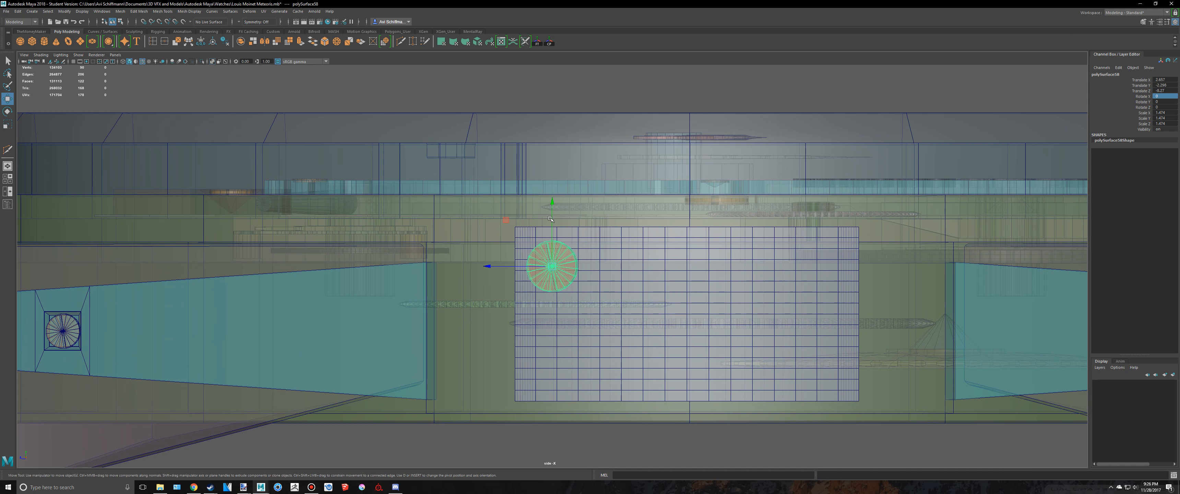
Nudge the copied screw closer to the lavender plate's upper corner, matching the screw placement in the reference scene
key("alt+Tab")
key("alt+Tab")
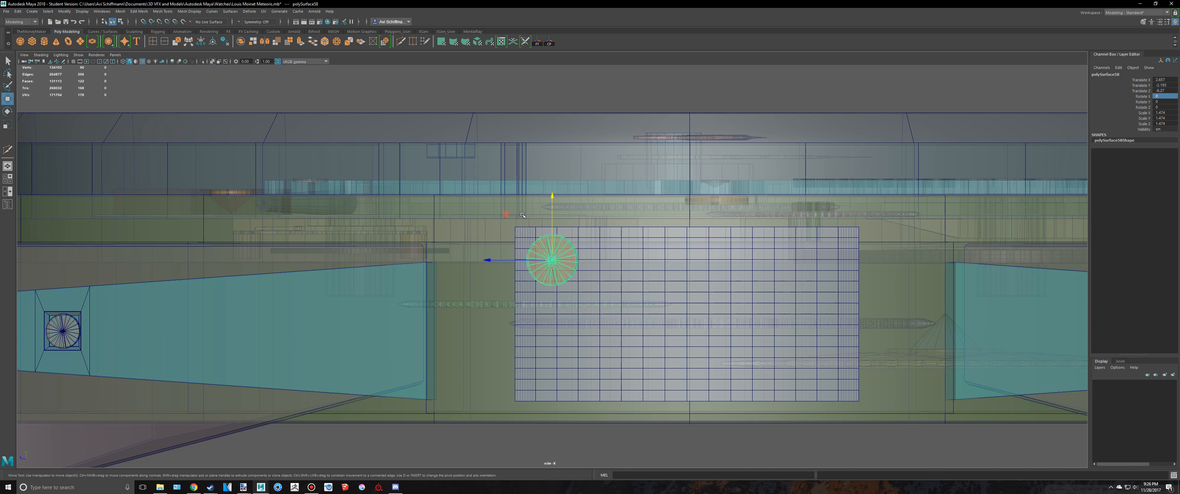
key("w")
middle_click_drag(502, 214, 500, 211)
key("alt+Tab")
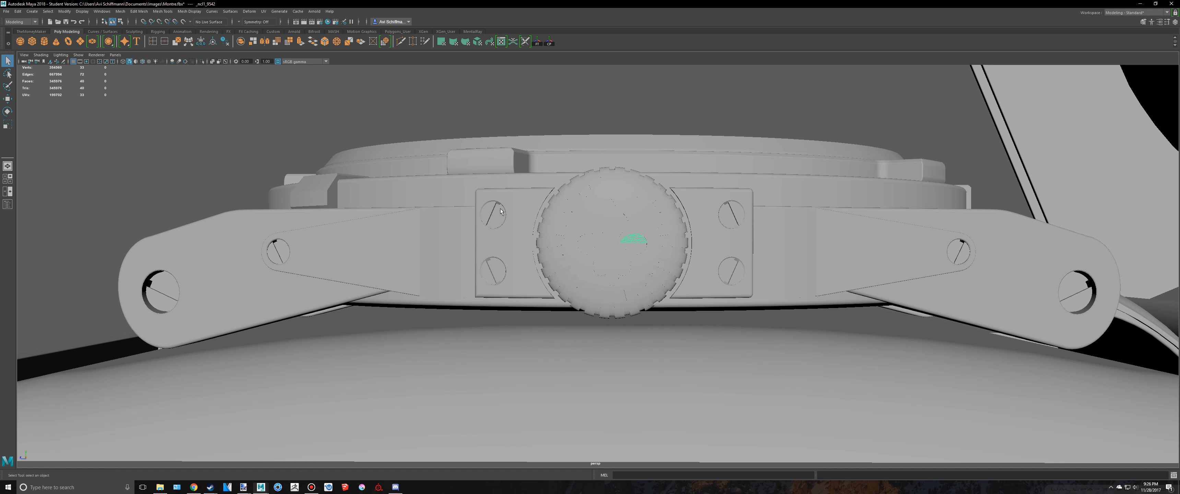
key("alt+Tab")
left_click_drag(499, 259, 503, 259)
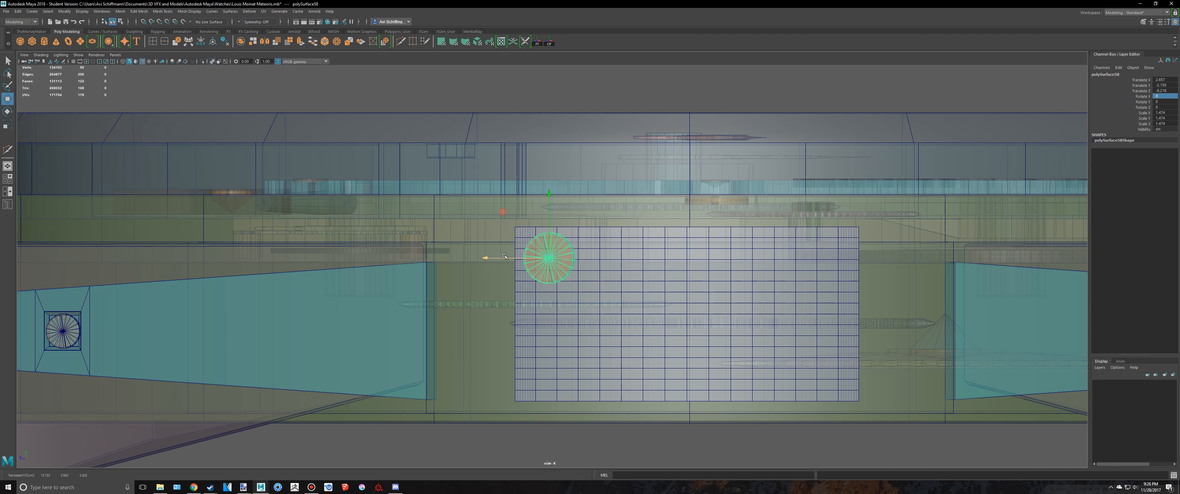
Duplicate the screw straight down to the plate's lower corner, and duplicate that pair across to the two opposite corners
key("ctrl+d")
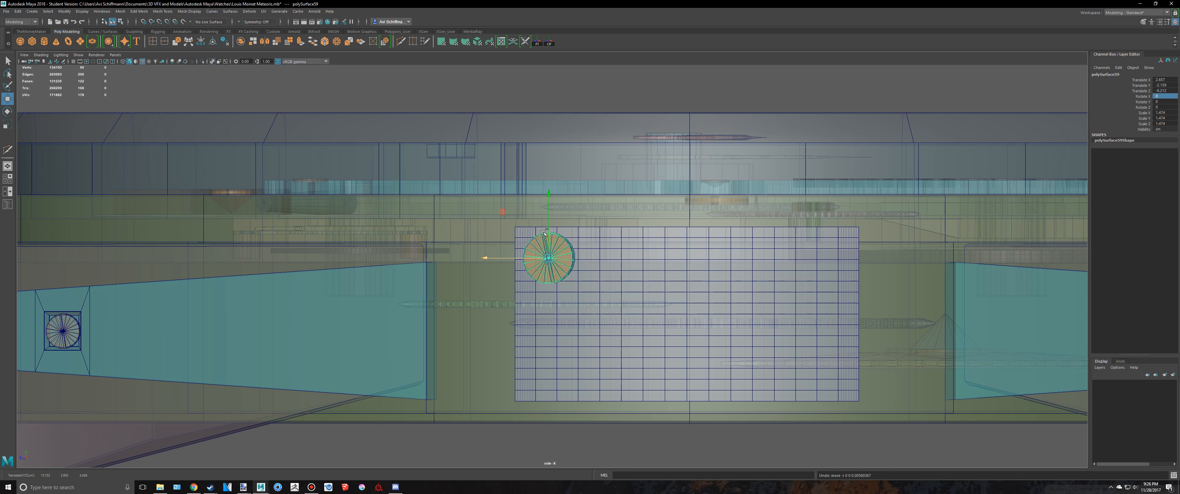
left_click_drag(549, 197, 545, 291)
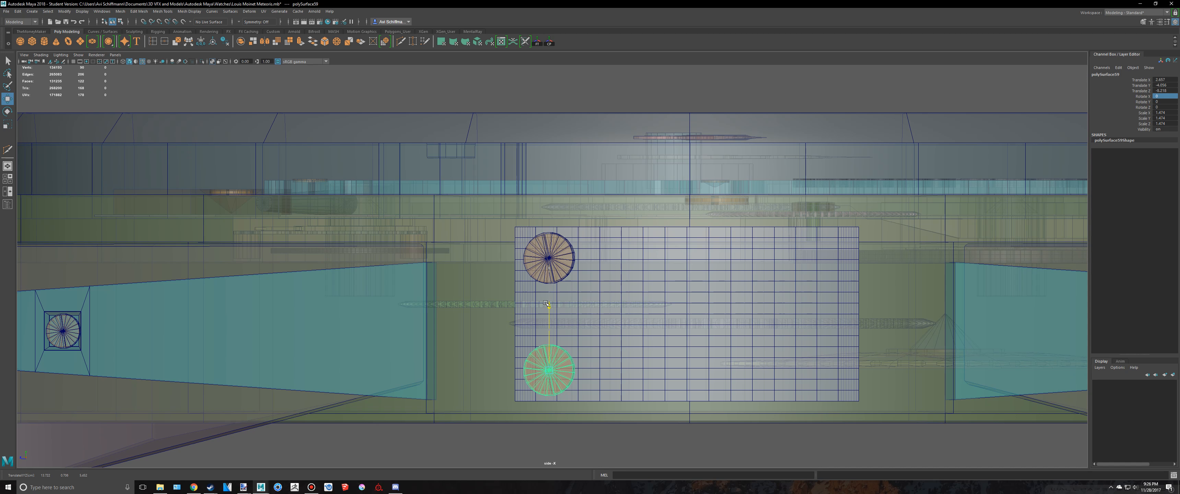
left_click(557, 254)
middle_click_drag(557, 254, 539, 253, "alt")
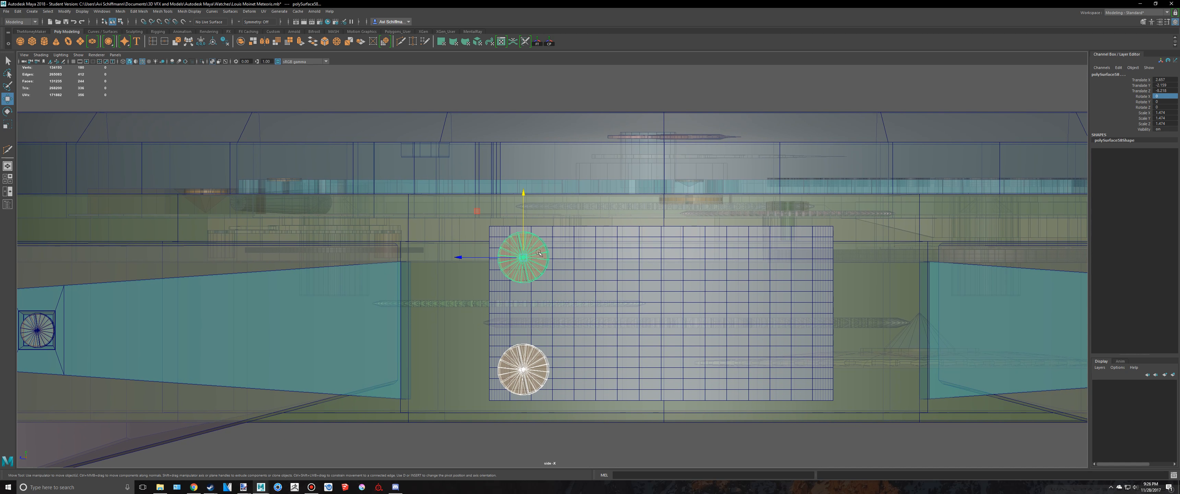
mouse_move(464, 258)
left_mouse_down("shift")
mouse_move(757, 270)
mouse_move(725, 284)
mouse_move(739, 297)
left_mouse_up("shift")
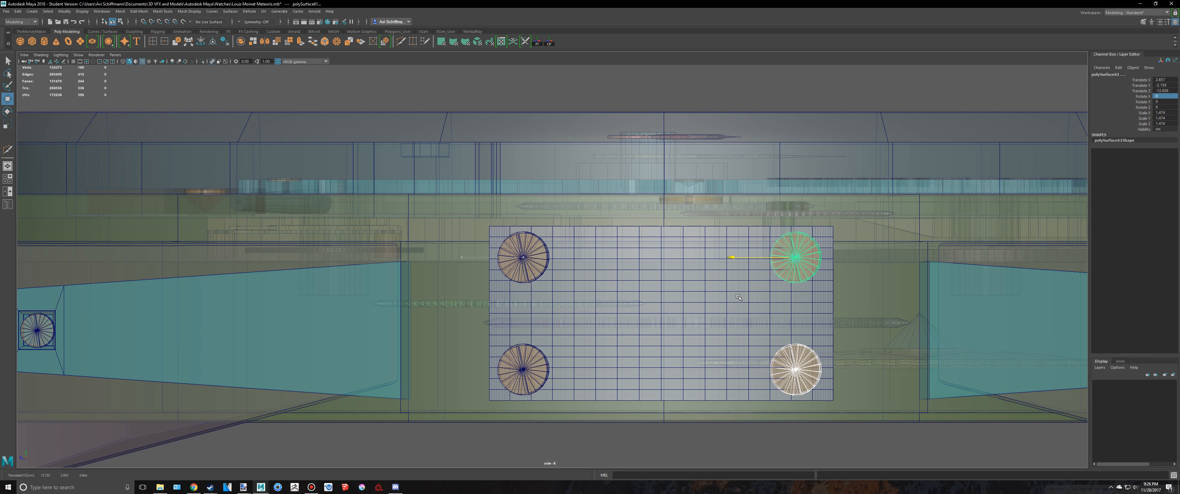
scroll(739, 297, "up", 3)
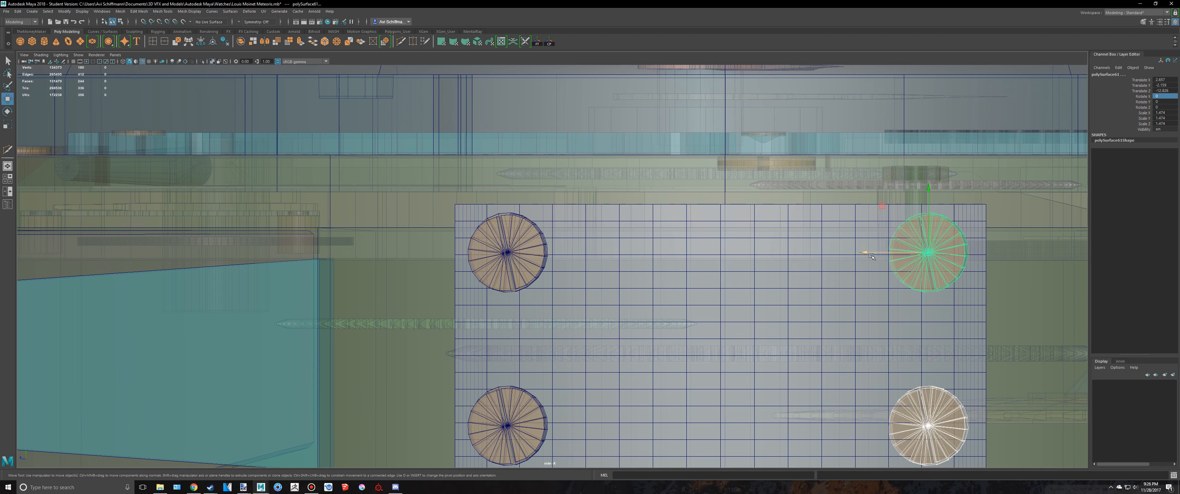
left_click_drag(871, 257, 876, 254)
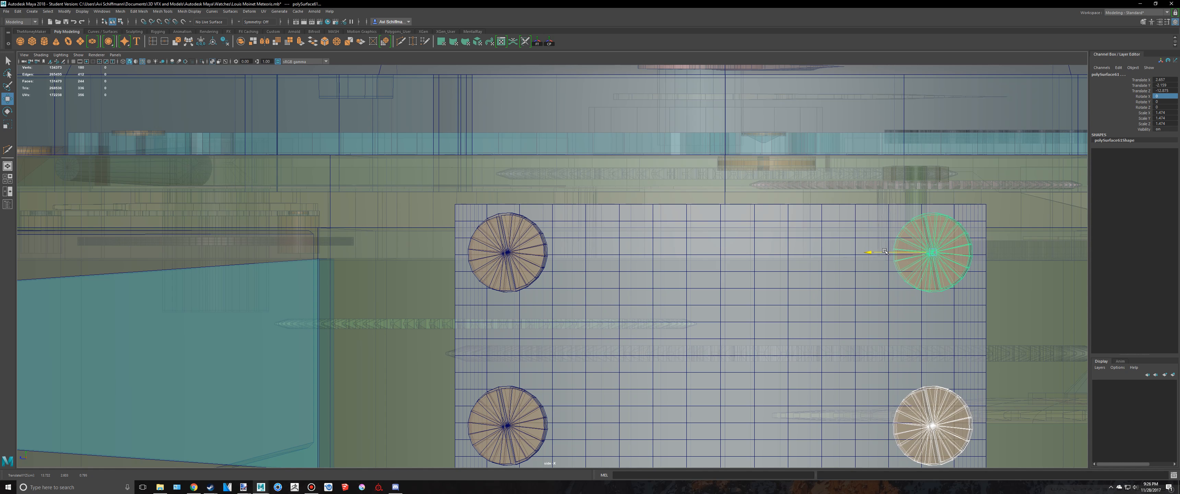
Select the two screws at the plate's far end and rotate them about Y to follow the plate's curve
scroll(879, 213, "down", 5)
key("space")
key("space")
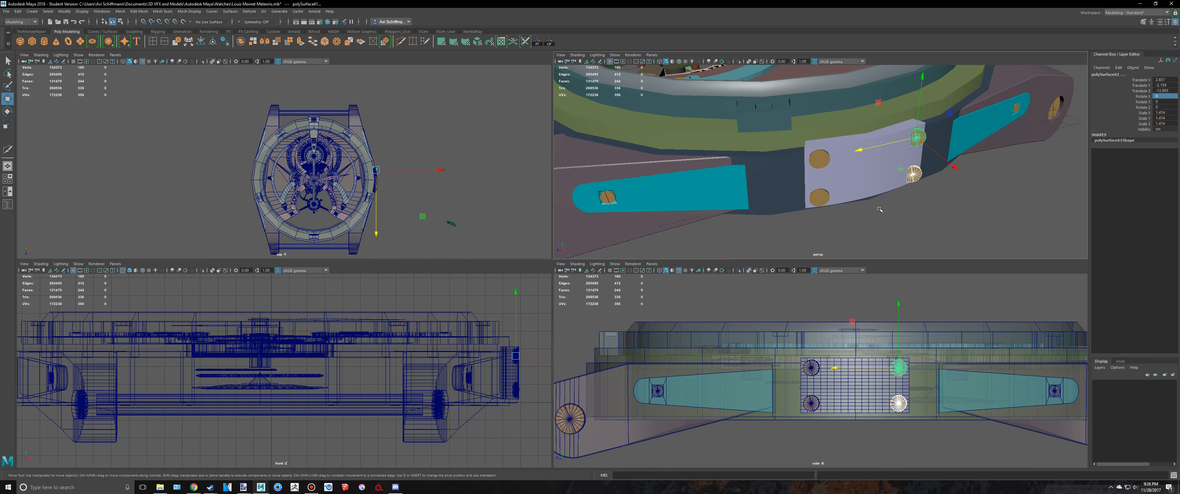
left_click(879, 321)
scroll(847, 316, "down", 3)
left_click_drag(847, 289, 438, 277, "alt")
middle_click_drag(650, 268, 549, 196, "alt")
left_click(577, 210)
left_click_drag(641, 276, 628, 222, "alt")
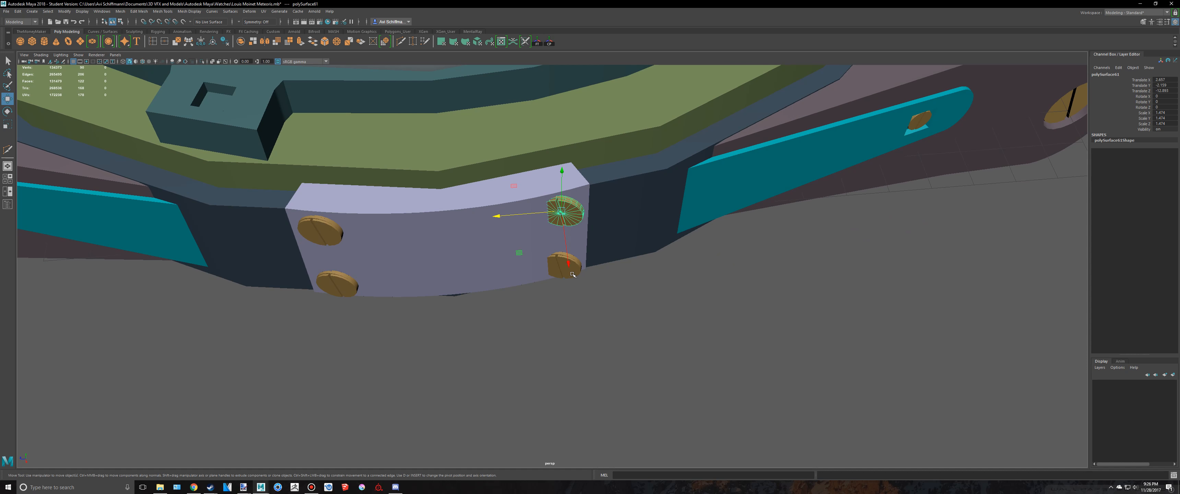
left_click(572, 271, "shift")
right_click_drag(579, 274, 626, 288, "alt")
key("e")
left_click_drag(624, 283, 624, 253, "alt")
In the top view, move the rotated pair of screws inward so they sink into the plate's face
key("space")
key("space")
key("f")
key("w")
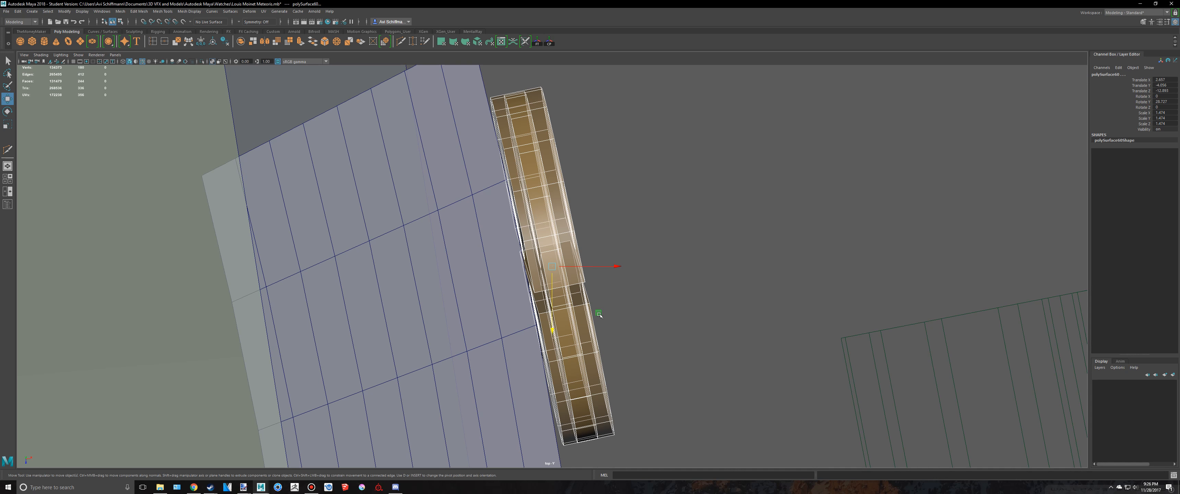
left_click_drag(599, 314, 567, 332)
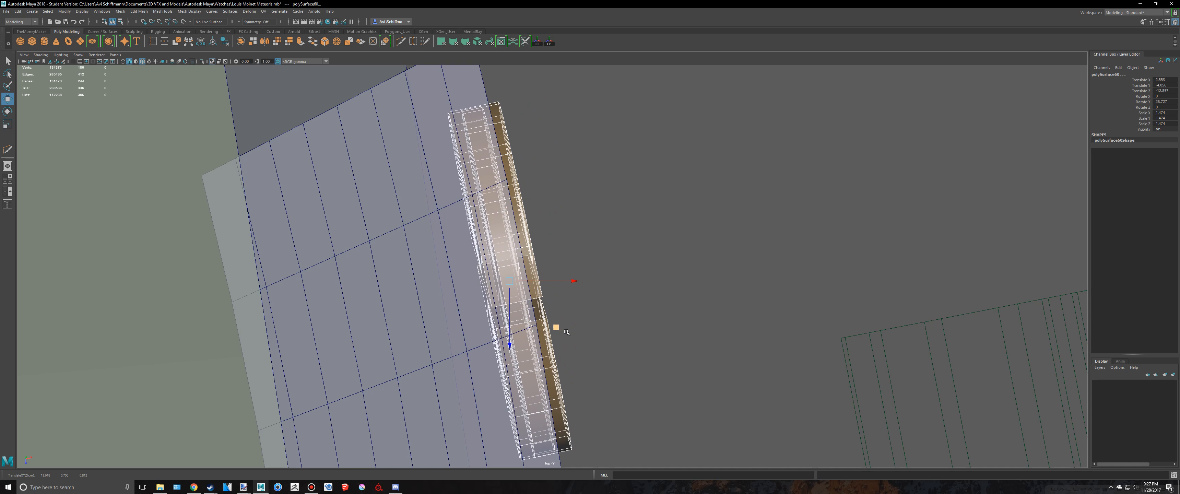
Select the pair of screws at the plate's other end and rotate them about Y to match the curve there
scroll(567, 332, "down", 8)
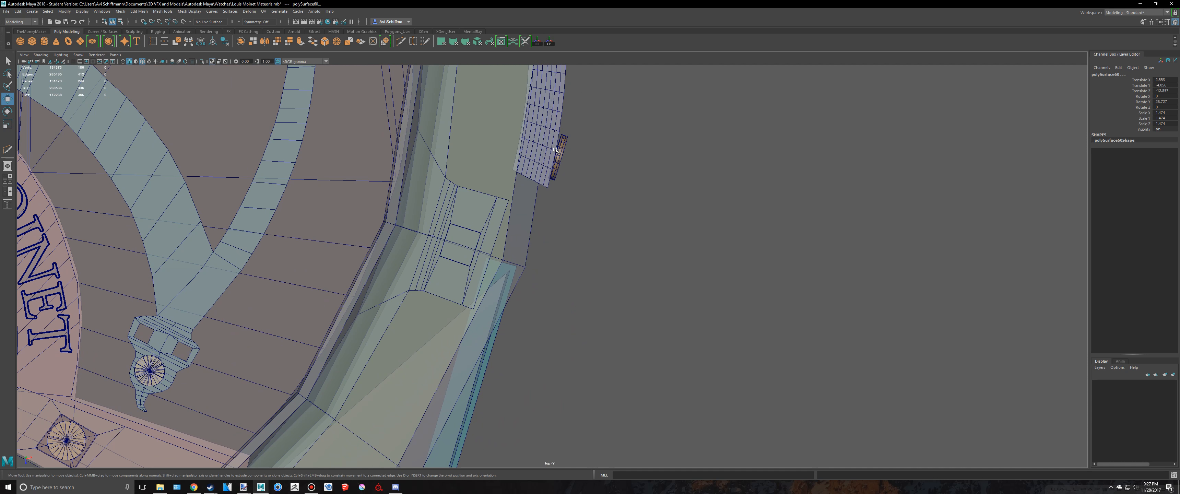
left_click(556, 150)
left_click(558, 155)
left_click_drag(571, 173, 561, 143)
key("space")
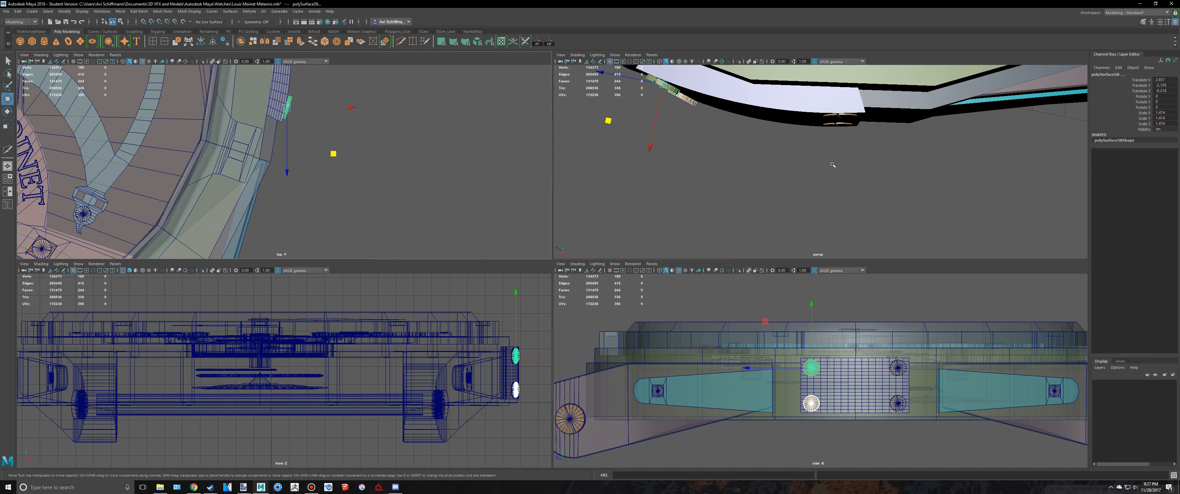
left_click_drag(835, 164, 829, 110, "alt")
key("space")
key("space")
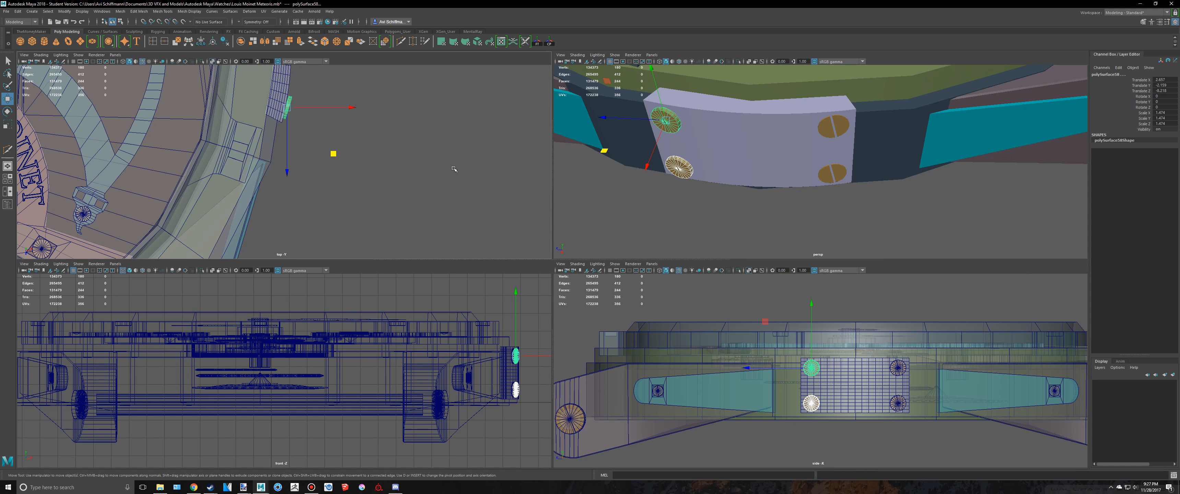
key("space")
key("f")
scroll(605, 184, "down", 5)
key("e")
left_click_drag(598, 273, 623, 232)
Move the second pair of screws inward in top view until they sit in the plate's face
scroll(627, 237, "up", 5)
key("w")
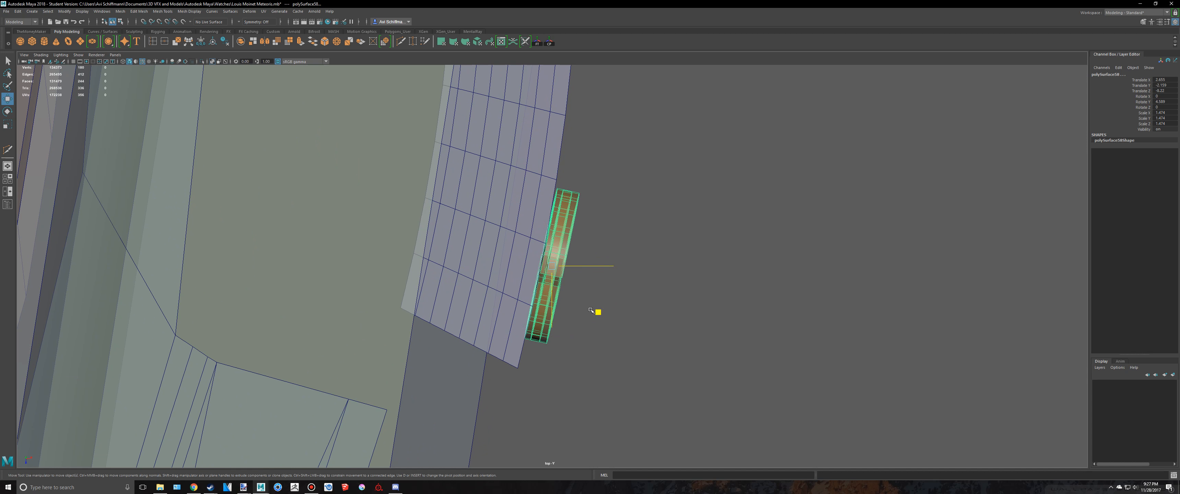
left_click_drag(597, 312, 576, 310)
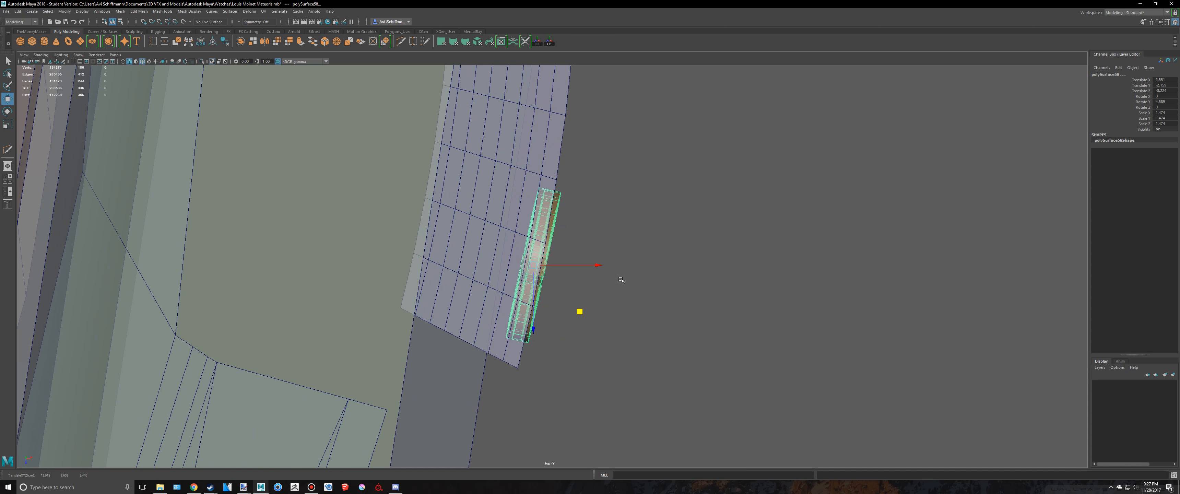
scroll(621, 279, "down", 6)
key("space")
key("space")
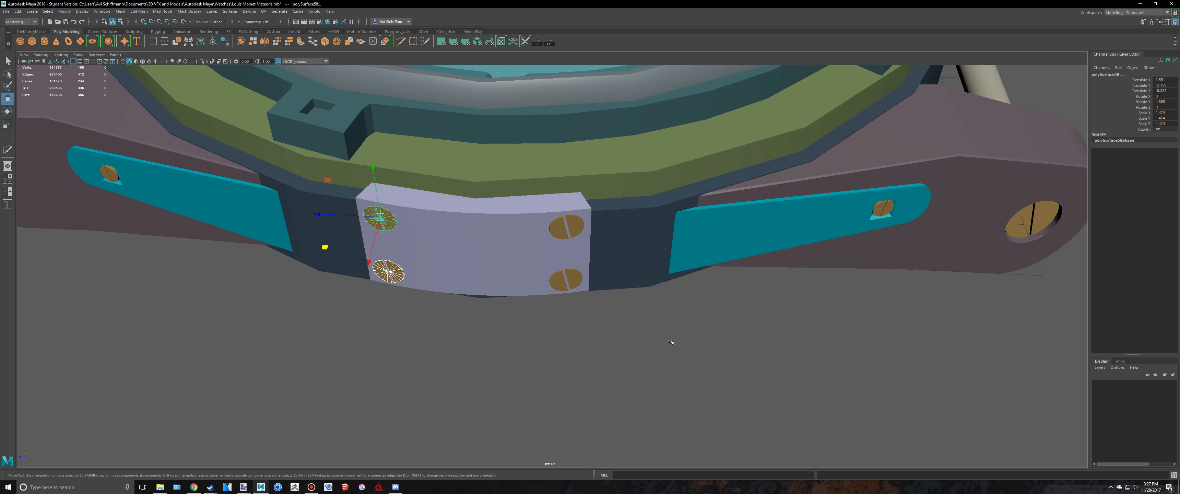
Select all four plate screws together and shift them slightly along X
left_click(588, 351)
left_click_drag(534, 329, 545, 339, "alt")
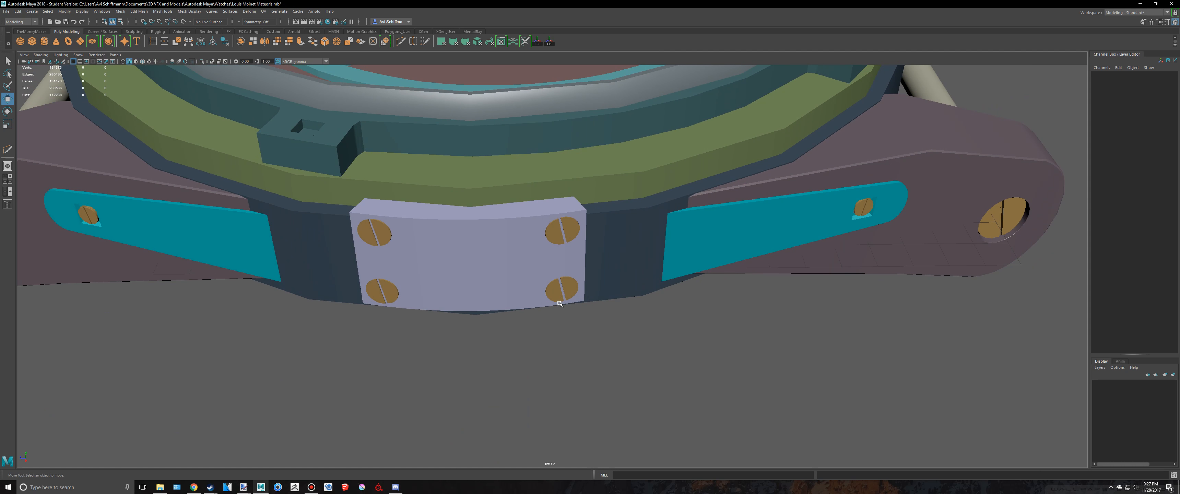
key("ctrl+z")
left_click(570, 226, "shift")
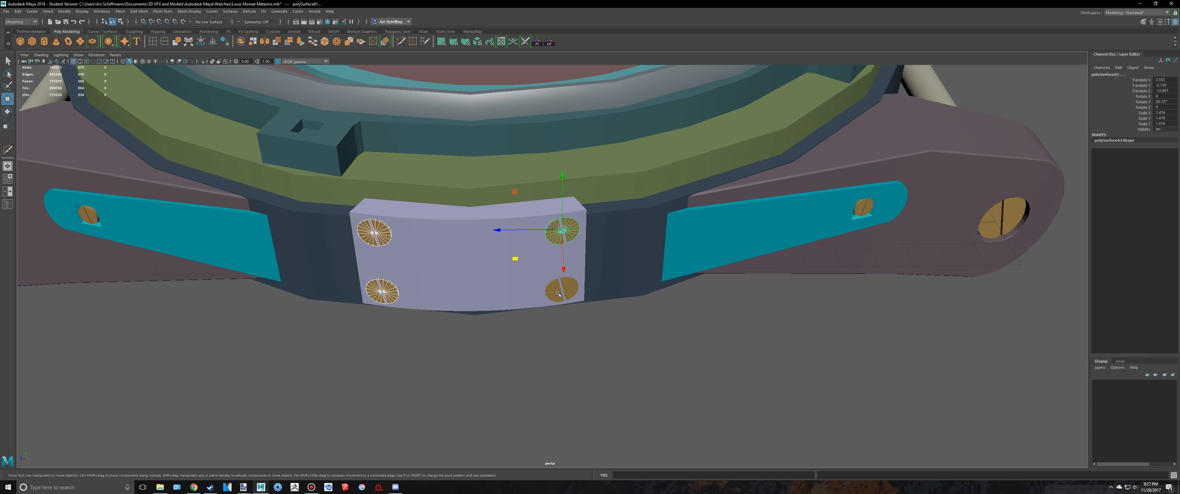
left_click(562, 289, "shift")
scroll(562, 293, "up", 3)
left_click_drag(565, 333, 565, 337)
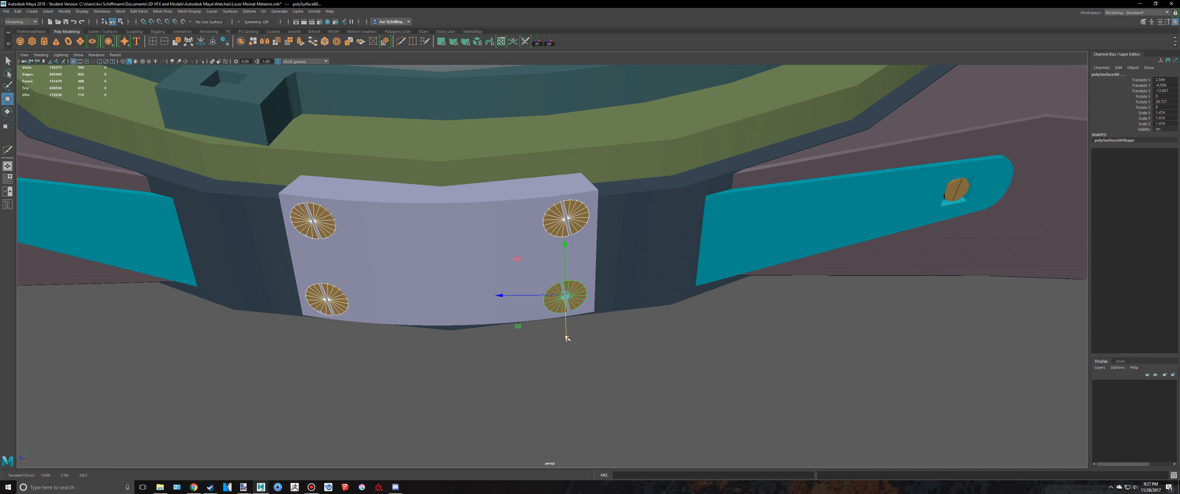
Try scaling the four plate screws along X
key("r")
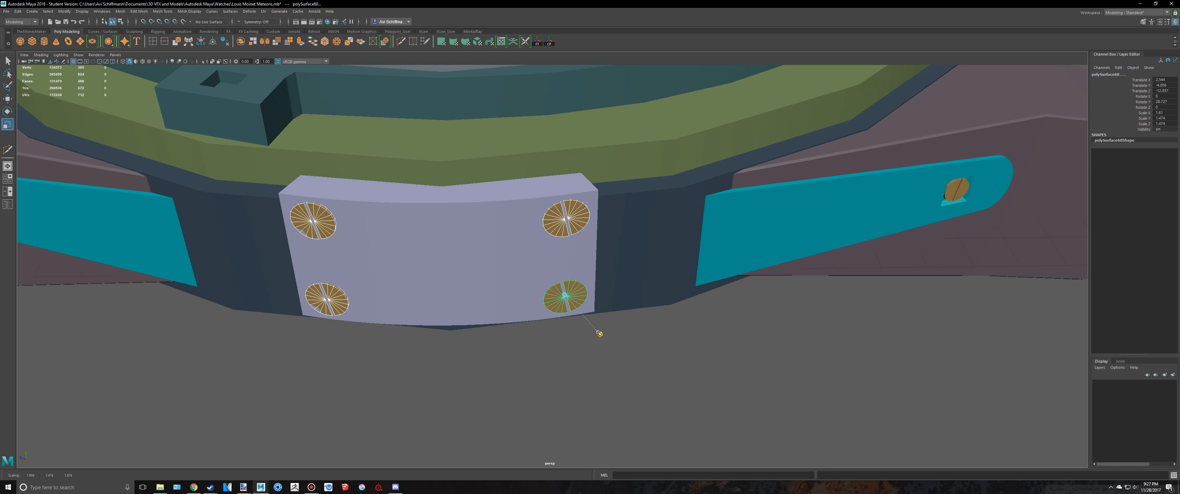
left_click_drag(596, 329, 547, 321, "alt")
key("ctrl+z")
Move the four screws slightly outward in X so their heads stand proud of the plate
scroll(537, 235, "up", 4)
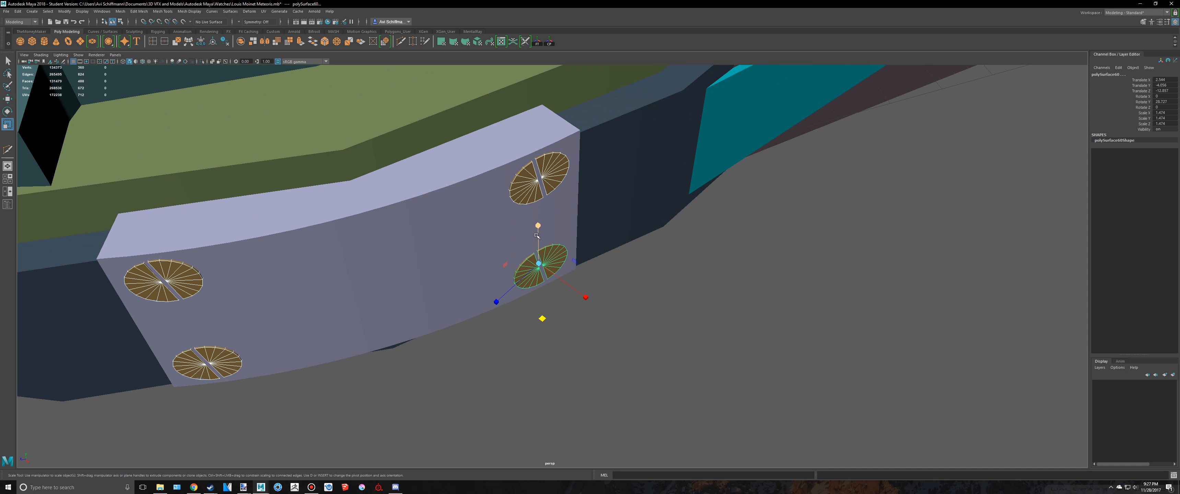
key("w")
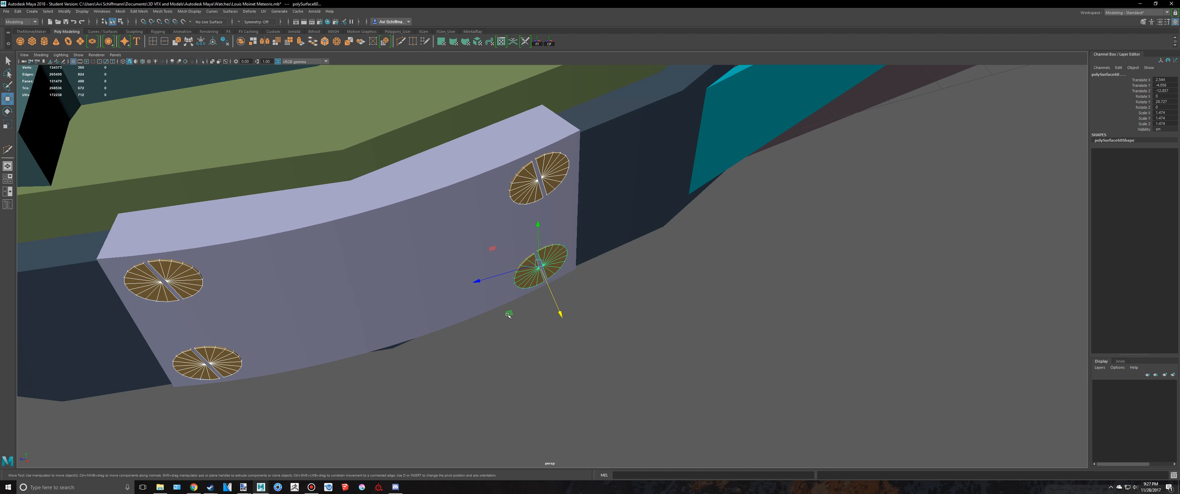
left_click_drag(560, 315, 563, 317)
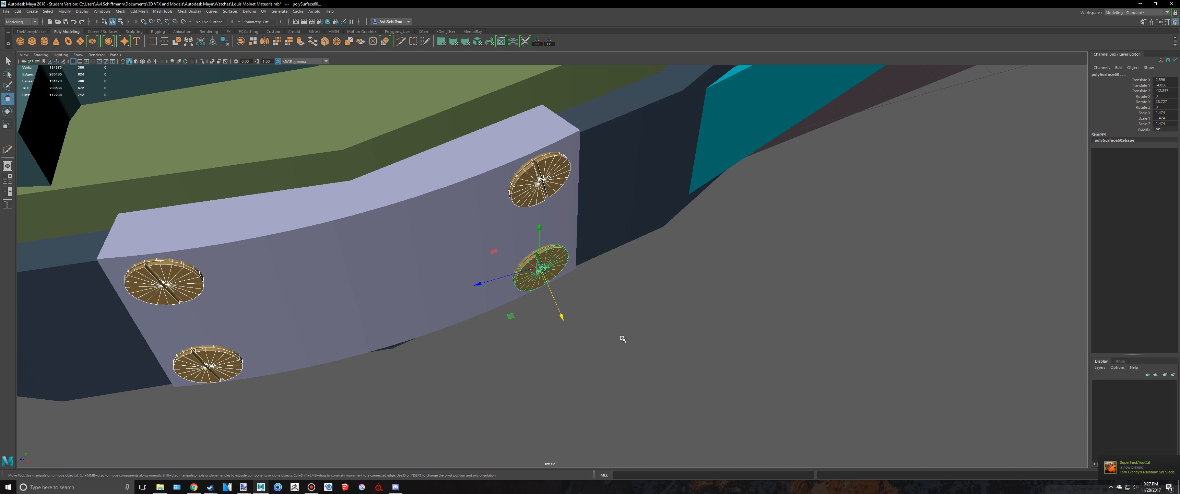
left_click(623, 338)
scroll(643, 333, "down", 5)
left_click_drag(645, 332, 635, 295, "alt")
scroll(629, 300, "down", 8)
Examine the crown and its screwed side plate in the reference scene from several angles
key("alt+Tab")
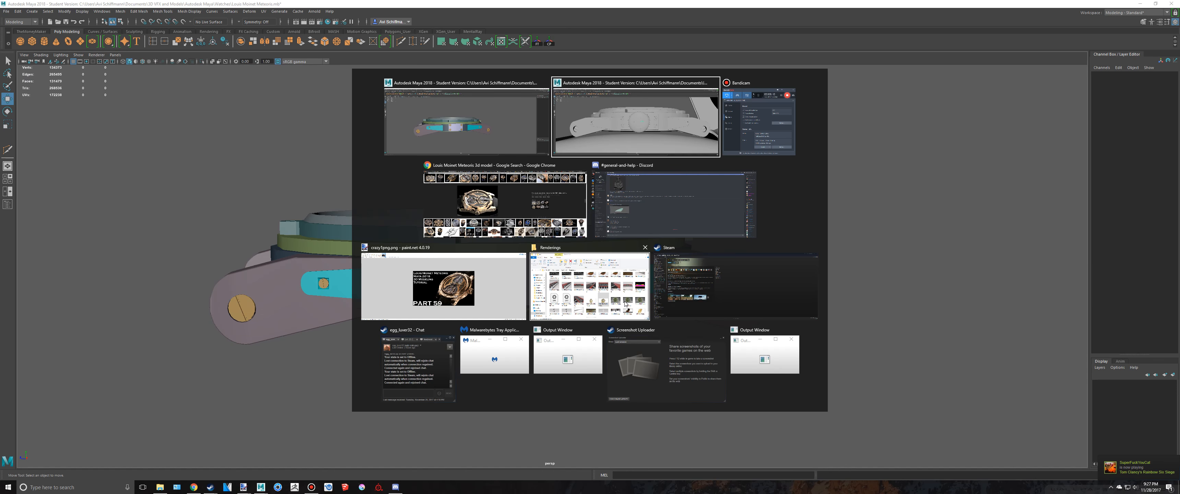
left_click_drag(581, 271, 631, 305, "alt")
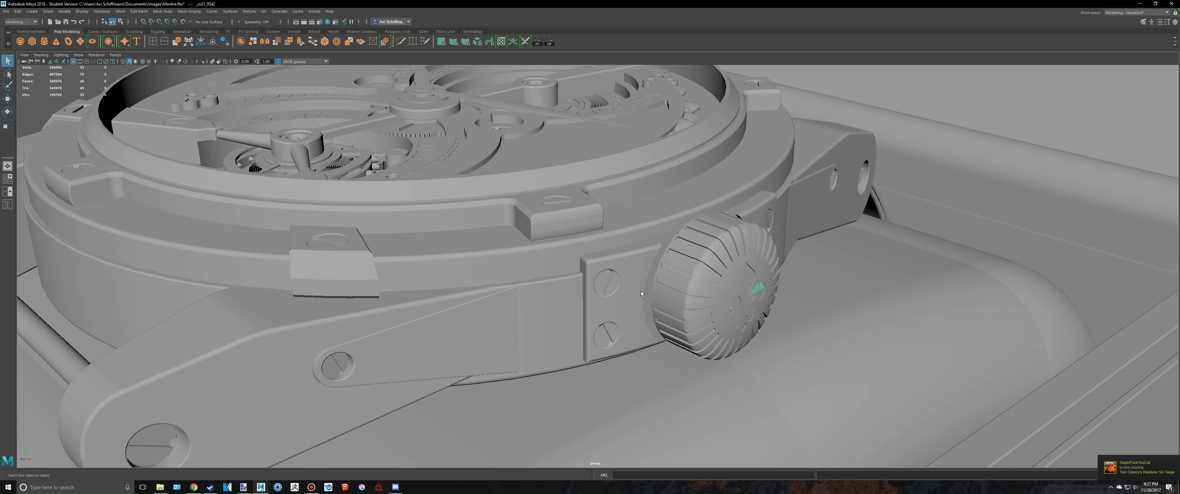
scroll(641, 291, "up", 3)
left_click(711, 259)
scroll(711, 259, "down", 2)
left_click_drag(711, 259, 607, 265, "alt")
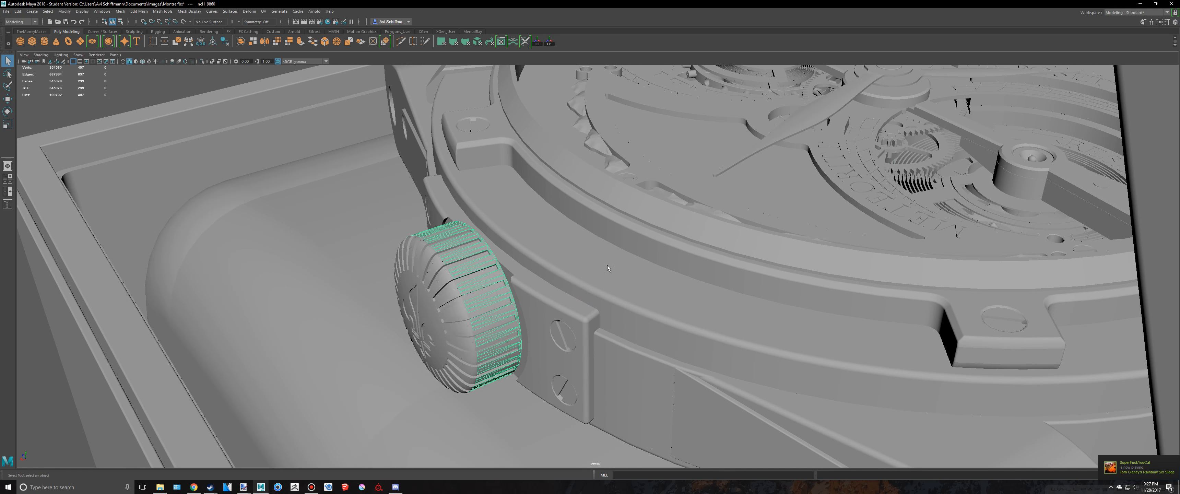
scroll(514, 276, "down", 4)
left_click_drag(525, 272, 620, 291, "alt")
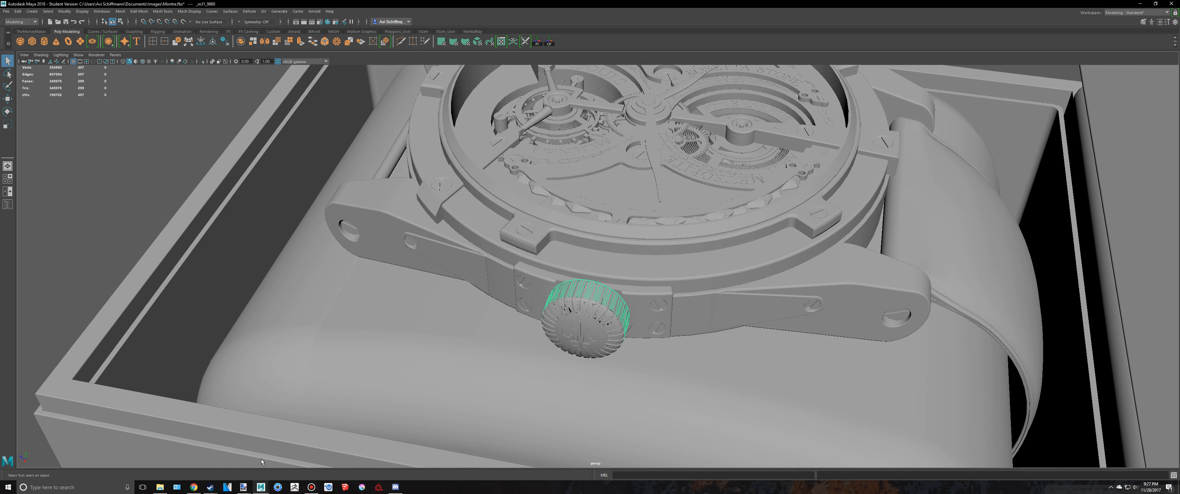
left_click(313, 487)
scroll(527, 247, "down", 3)
middle_click_drag(537, 240, 513, 266, "alt")
scroll(514, 266, "up", 4)
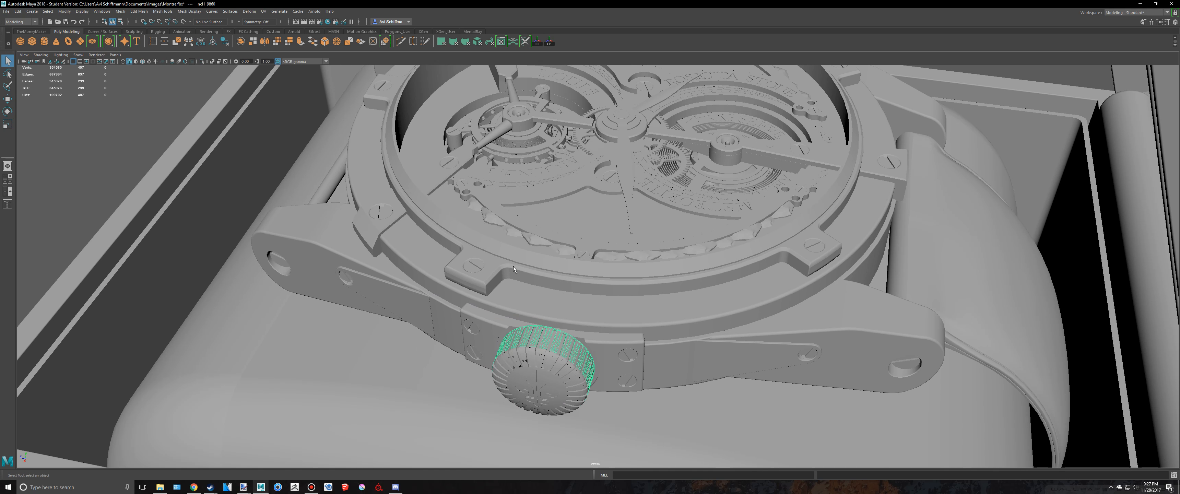
Return to the working scene, select all four plate screws and freeze their transformations
key("alt+Tab")
key("alt+Tab")
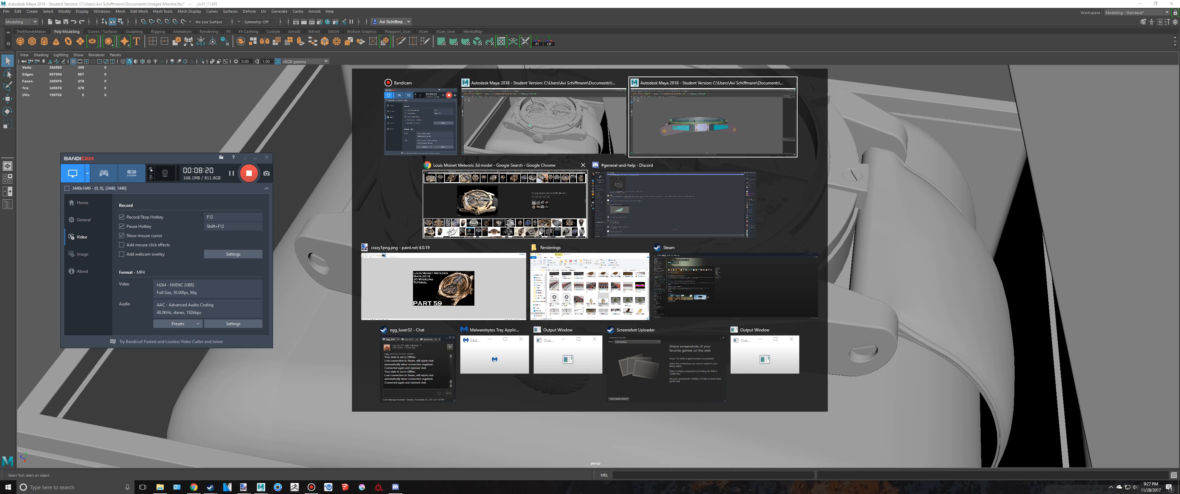
scroll(560, 262, "up", 2)
left_click_drag(568, 259, 601, 265, "alt")
left_click(560, 264)
scroll(560, 265, "up", 4)
key("e")
scroll(602, 265, "up", 3)
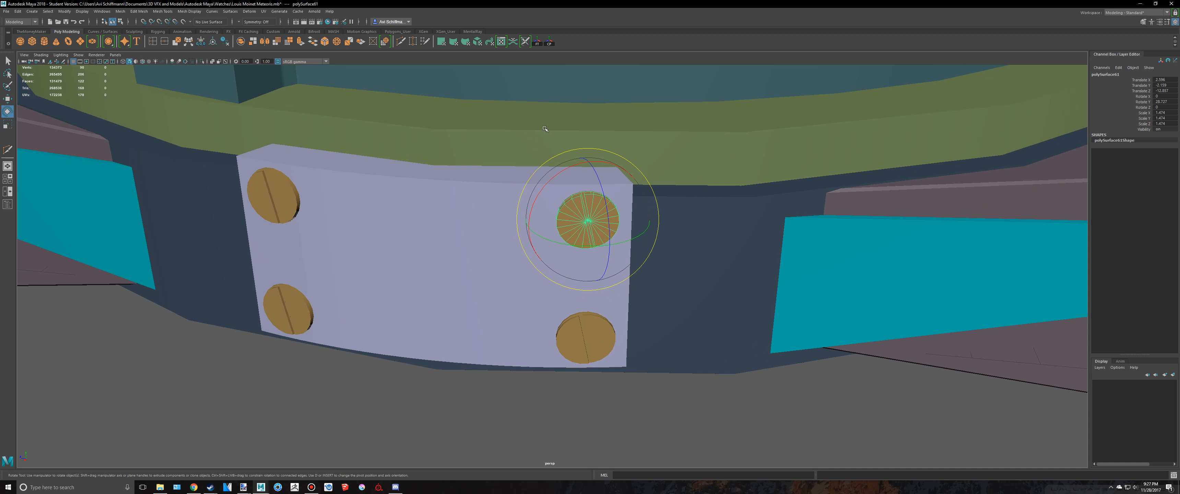
left_click(587, 357, "shift")
left_click(275, 196, "shift")
left_click(293, 300, "shift")
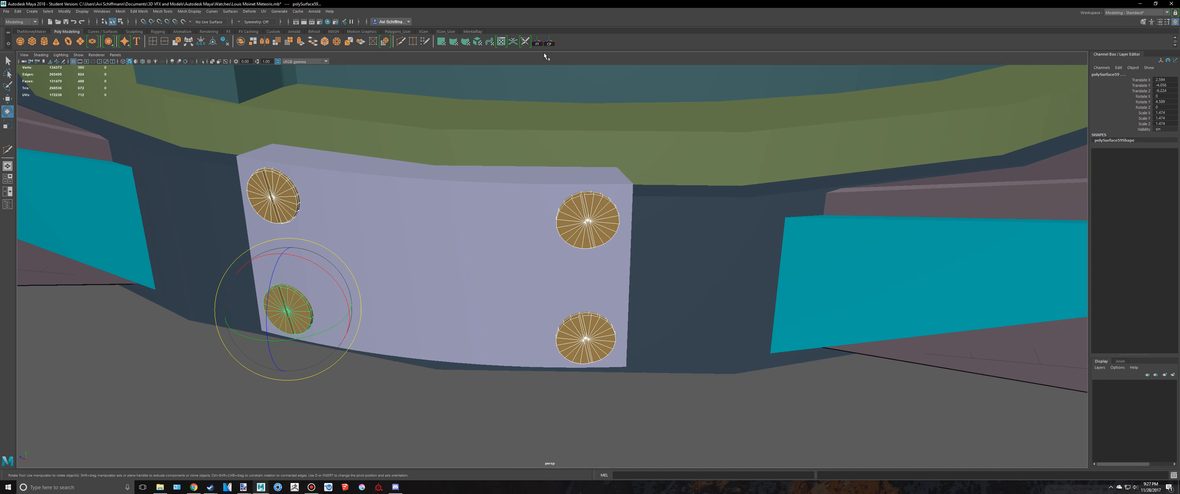
left_click(538, 44)
Rotate the two right-hand plate screws slightly around X, one at a time, to vary their slot directions
left_click(603, 213)
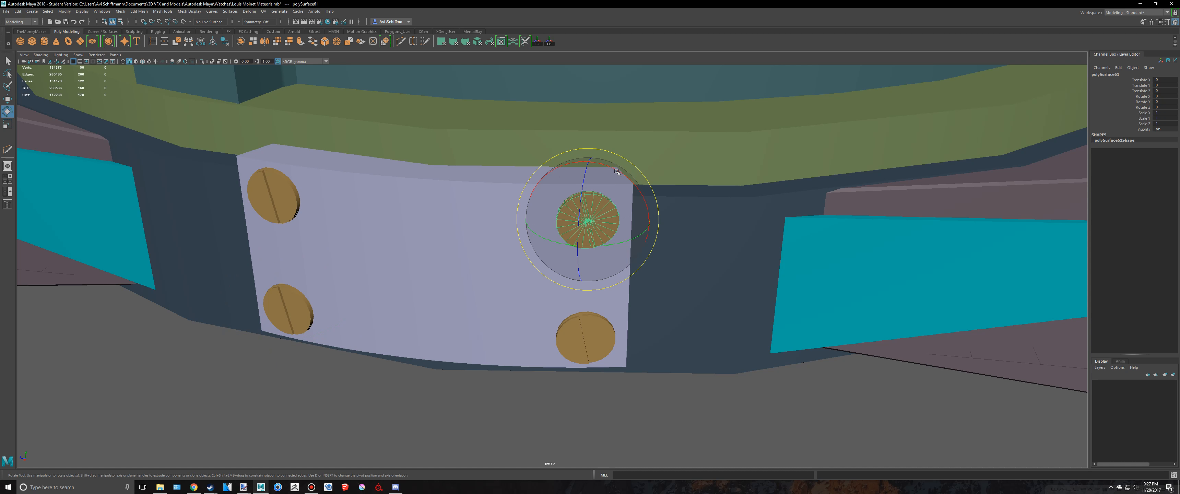
left_click_drag(616, 172, 661, 231, "alt")
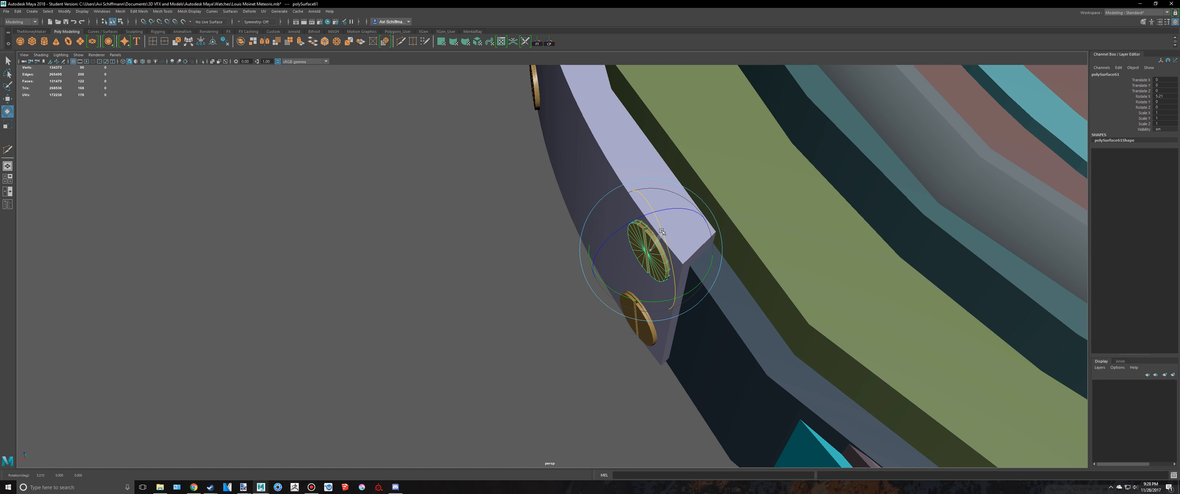
left_click(650, 310)
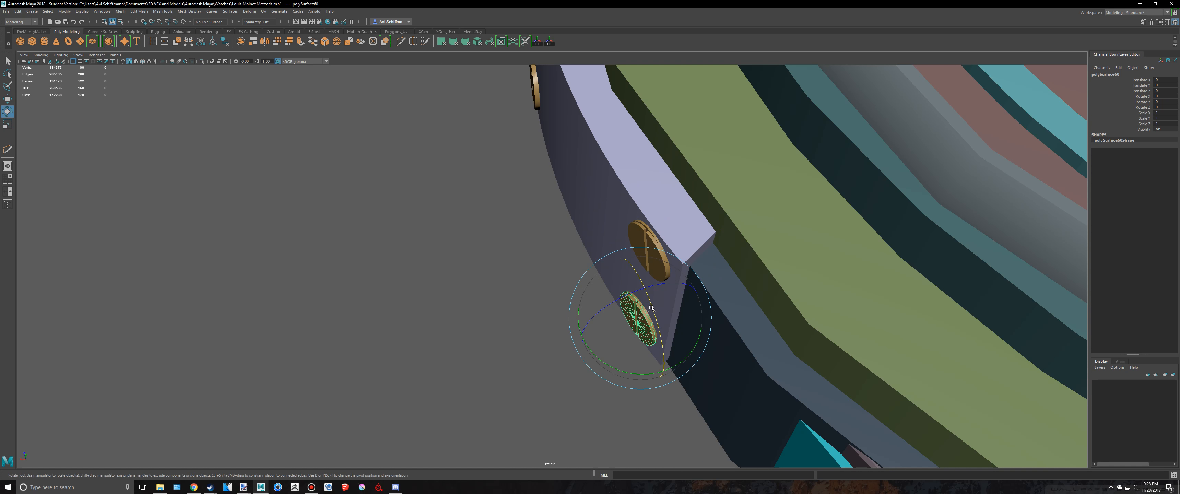
left_click_drag(651, 308, 648, 301)
left_click_drag(500, 190, 609, 133, "alt")
Rotate the upper and lower left plate screws slightly about their own axes, then deselect and check the plate
left_click(276, 174)
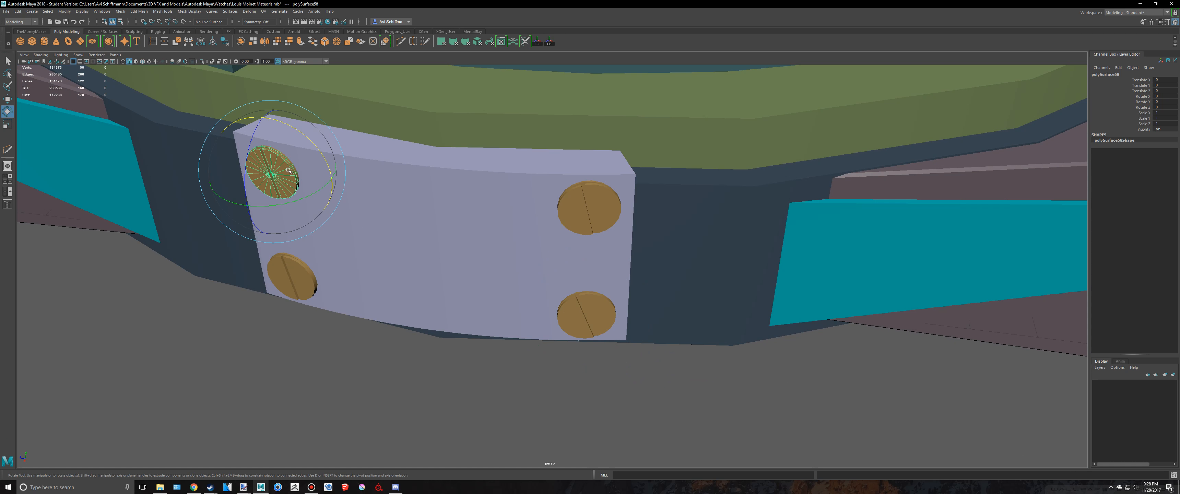
left_click_drag(319, 150, 324, 157)
key("q")
left_click(293, 277)
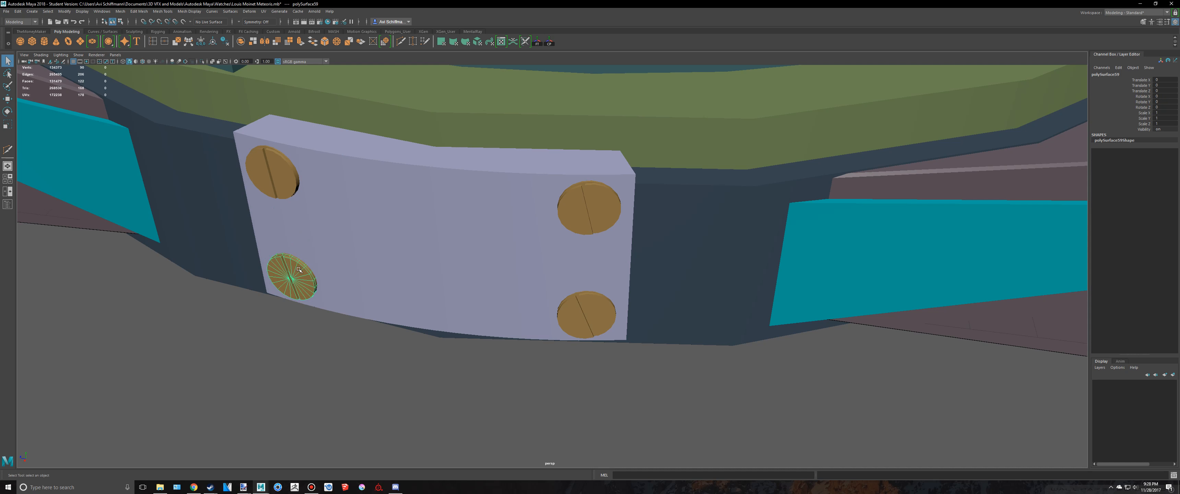
key("e")
left_click_drag(323, 244, 317, 239)
left_click(427, 363)
scroll(460, 340, "down", 6)
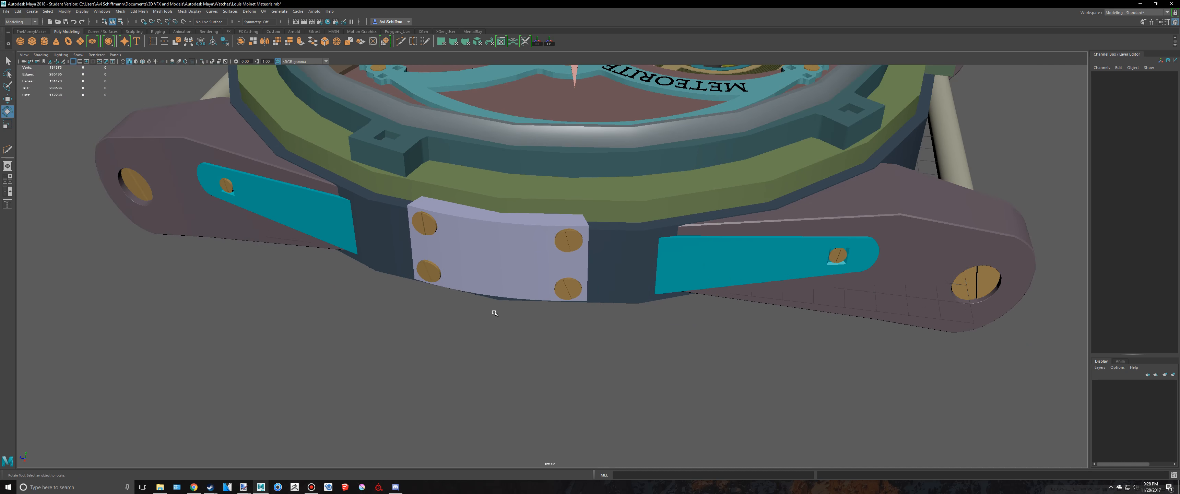
left_click_drag(495, 315, 516, 297, "alt")
left_click_drag(433, 316, 365, 239, "alt")
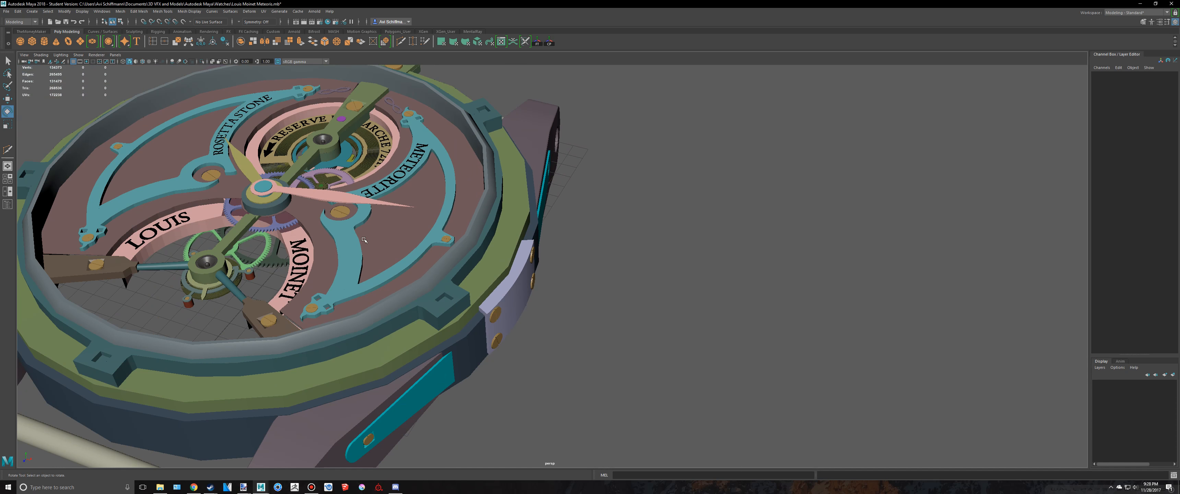
Duplicate the dial screw beside the hands' hub and move the copy onto the lower-right bezel clamp in top view
left_click(341, 211)
key("space")
key("space")
key("f")
scroll(459, 191, "down", 3)
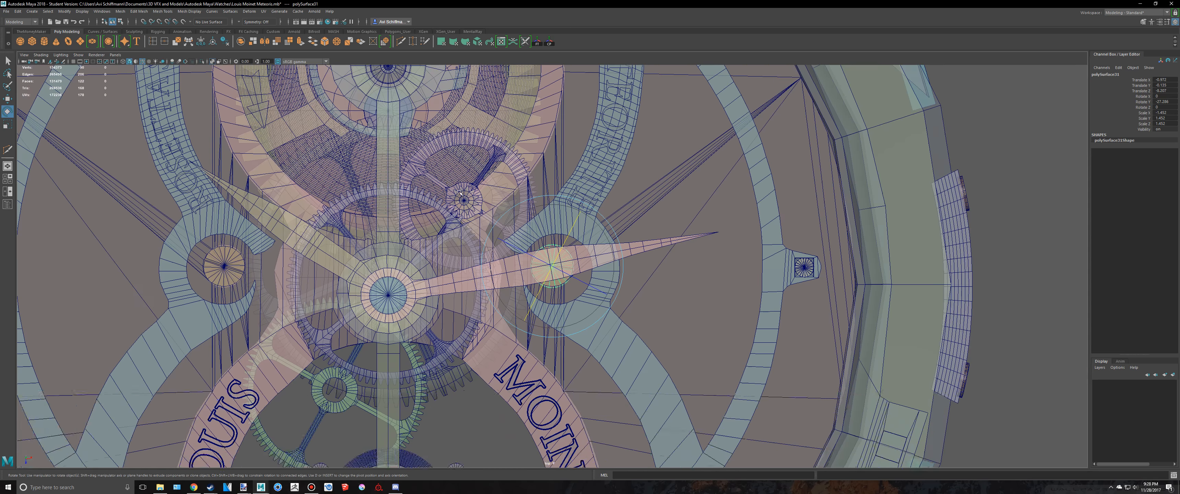
scroll(459, 191, "down", 10)
key("ctrl+d")
key("w")
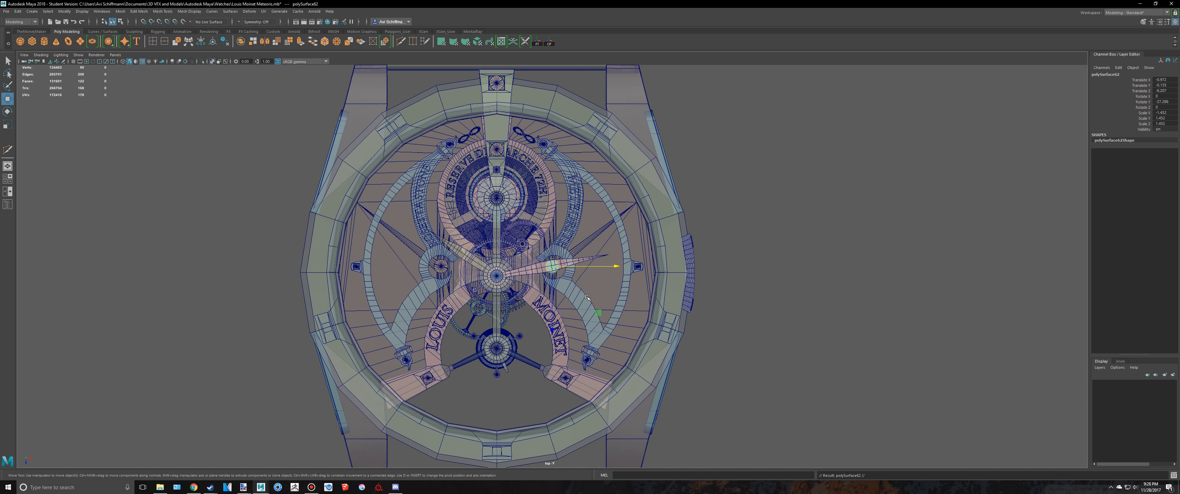
middle_click_drag(597, 311, 710, 372)
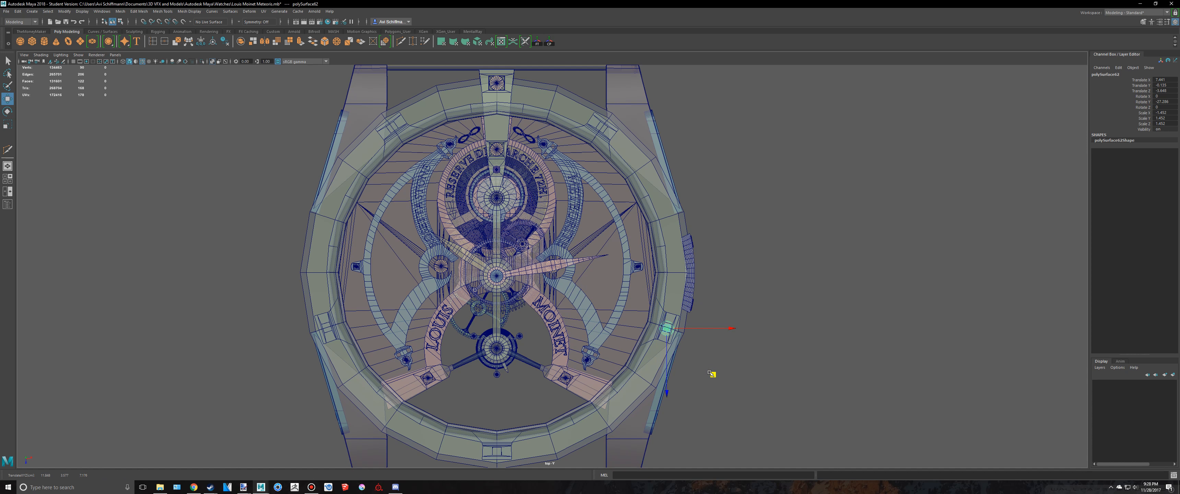
Scale the duplicated screw uniformly down to about 0.914 and position it over the clamp's square recess
key("f")
key("r")
middle_click_drag(611, 290, 502, 275)
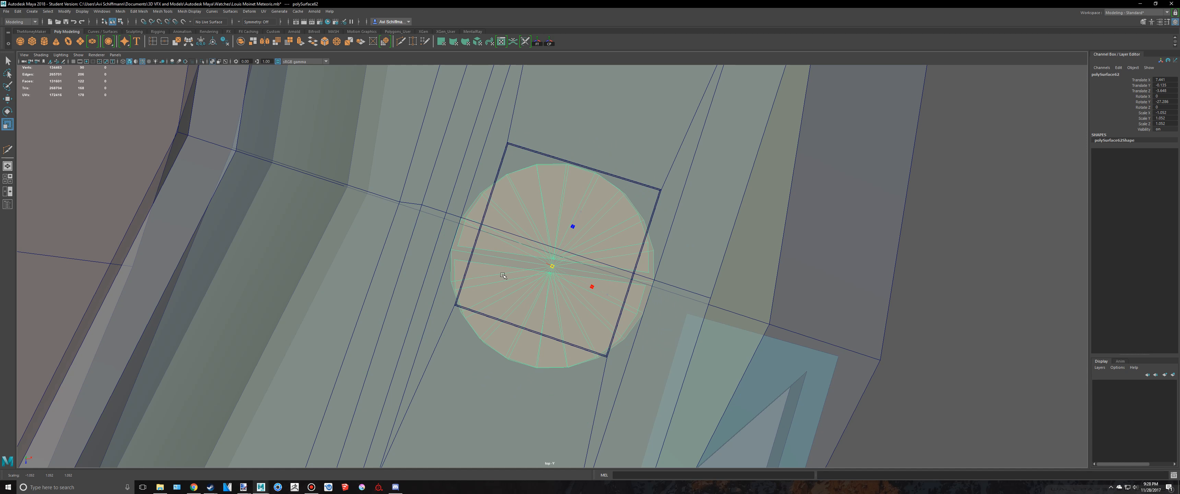
key("w")
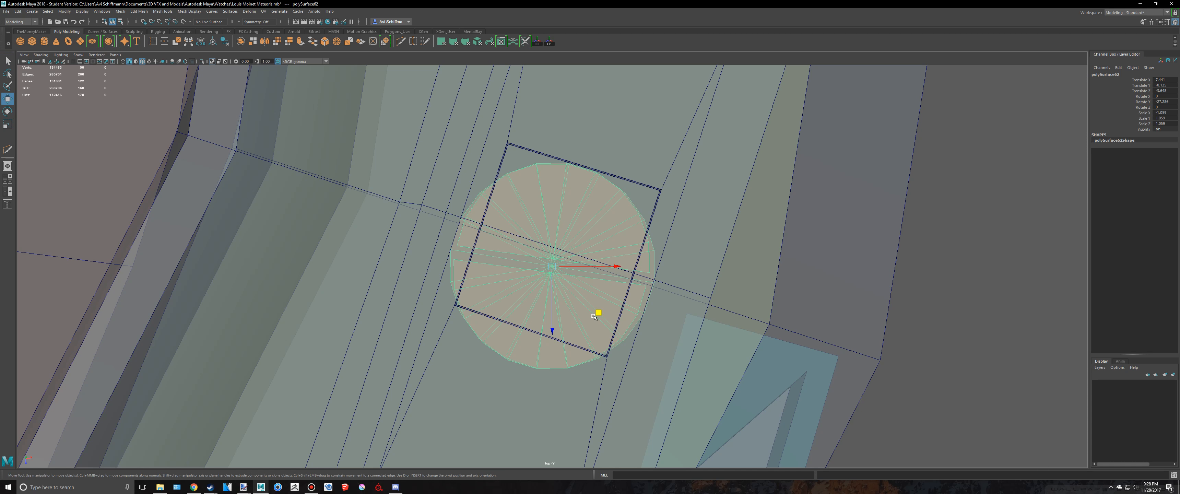
middle_click_drag(600, 311, 531, 248)
key("r")
key("w")
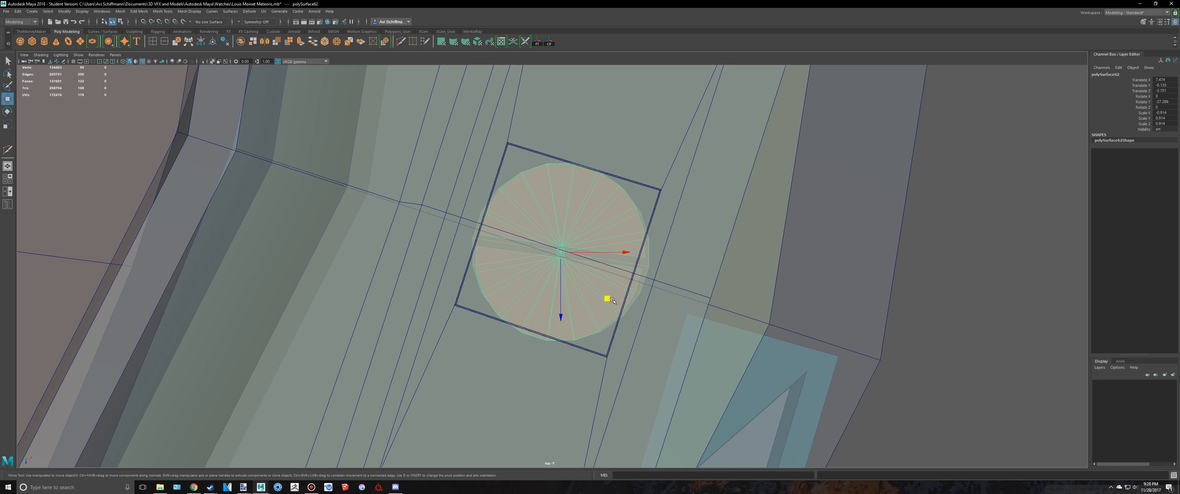
middle_click_drag(605, 298, 603, 292)
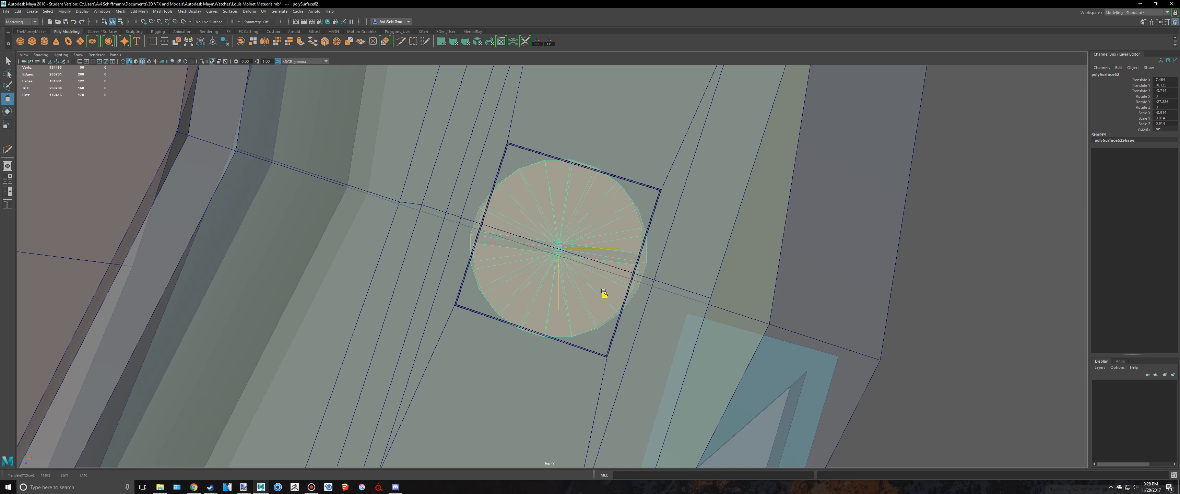
Refine the screw's uniform scale to about 0.87 and center it within the square recess
scroll(604, 293, "down", 8)
scroll(600, 306, "up", 12)
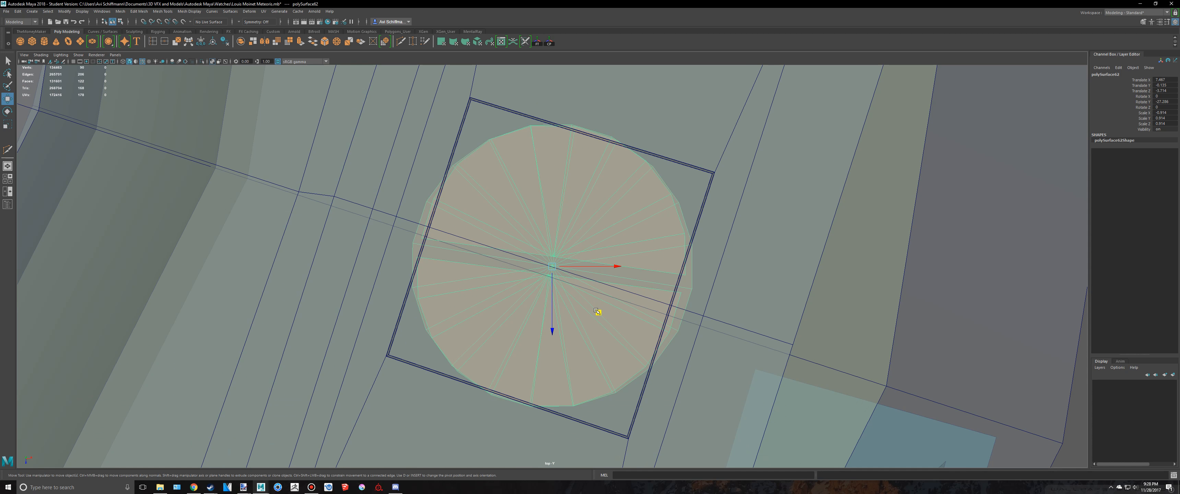
middle_click_drag(600, 309, 598, 312)
key("r")
left_click_drag(551, 266, 546, 266)
key("w")
middle_click_drag(600, 311, 596, 311)
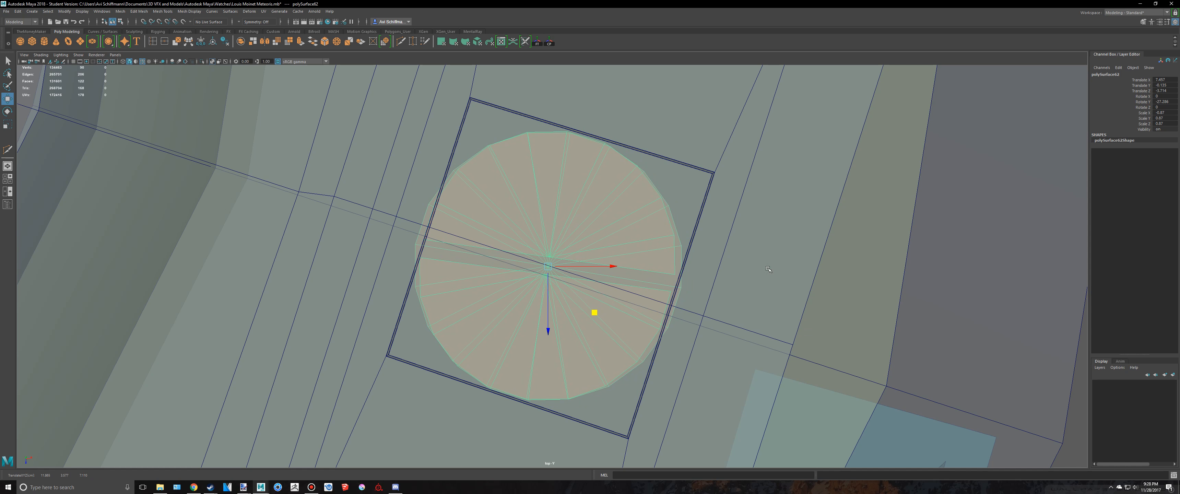
Raise the screw into the clamp recess, stretch its Y scale to about 2.117 and seat its head just inside
key("space")
key("space")
key("f")
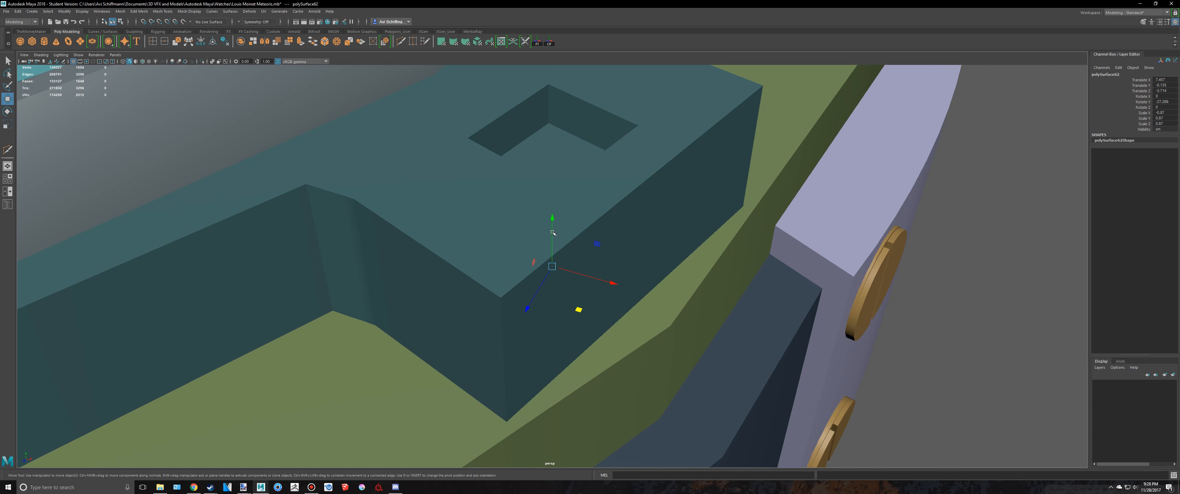
left_click_drag(552, 232, 545, 59)
key("r")
key("w")
key("r")
key("w")
key("4")
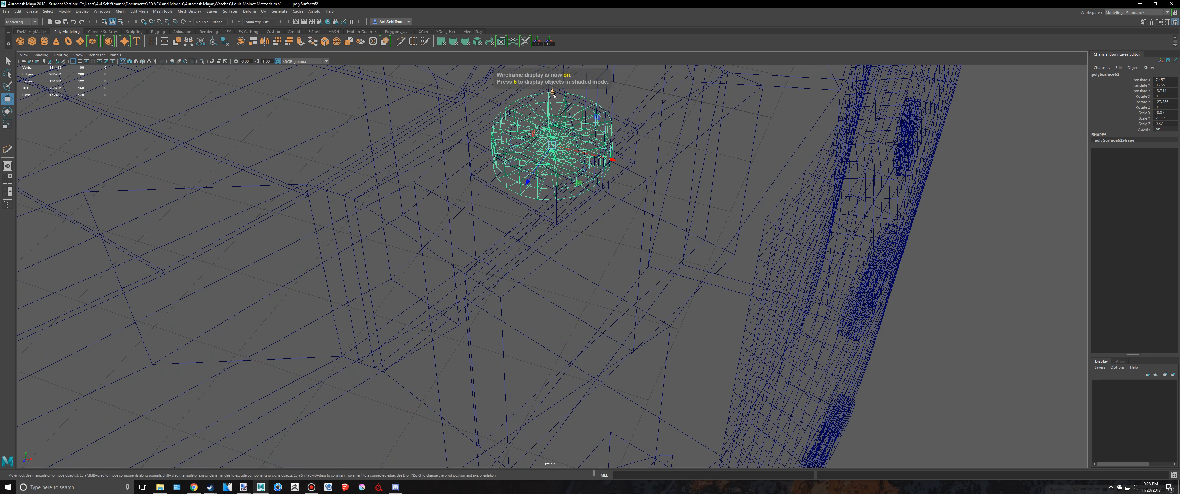
key("5")
left_click_drag(552, 92, 558, 107)
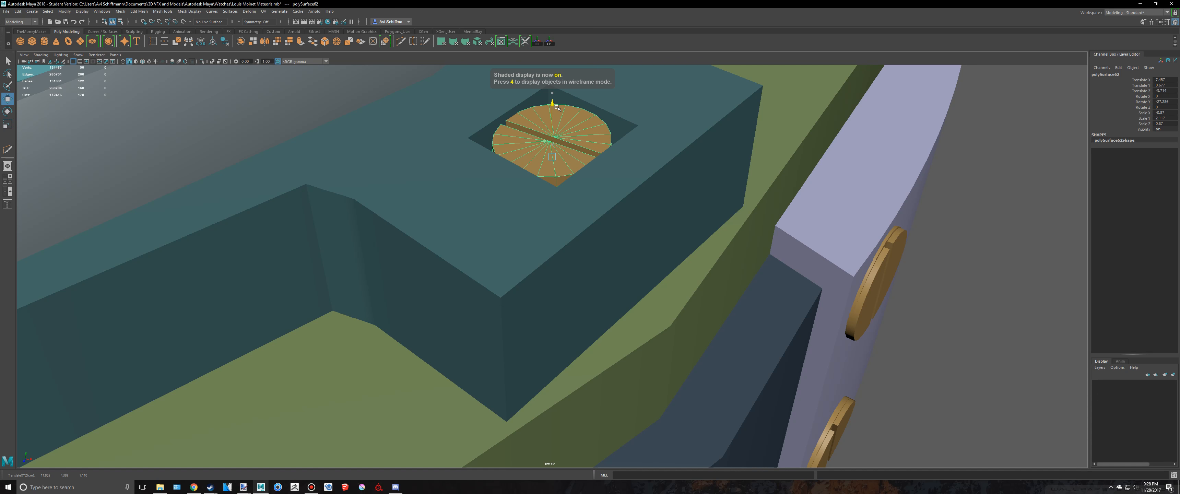
Preview the bezel clamp ring and its screw smoothed, then return both to unsmoothed display
left_click(646, 126)
key("3")
left_click(986, 241)
scroll(733, 206, "down", 3)
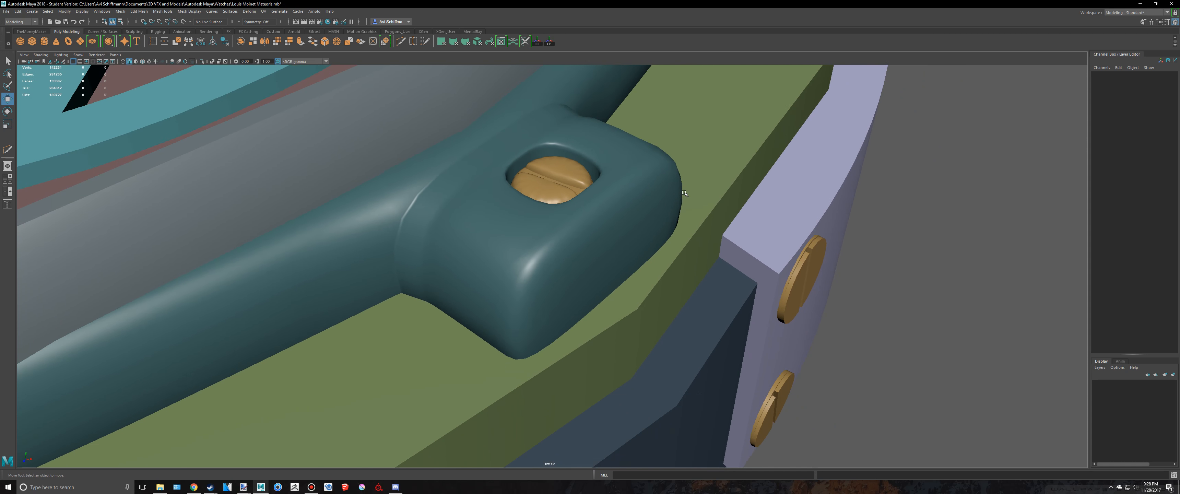
left_click_drag(691, 181, 660, 198, "alt")
left_click(658, 199)
key("1")
left_click(577, 205)
key("1")
scroll(584, 208, "down", 3)
Move the clamp screw's pivot to the center of the watch hands in top view
key("space")
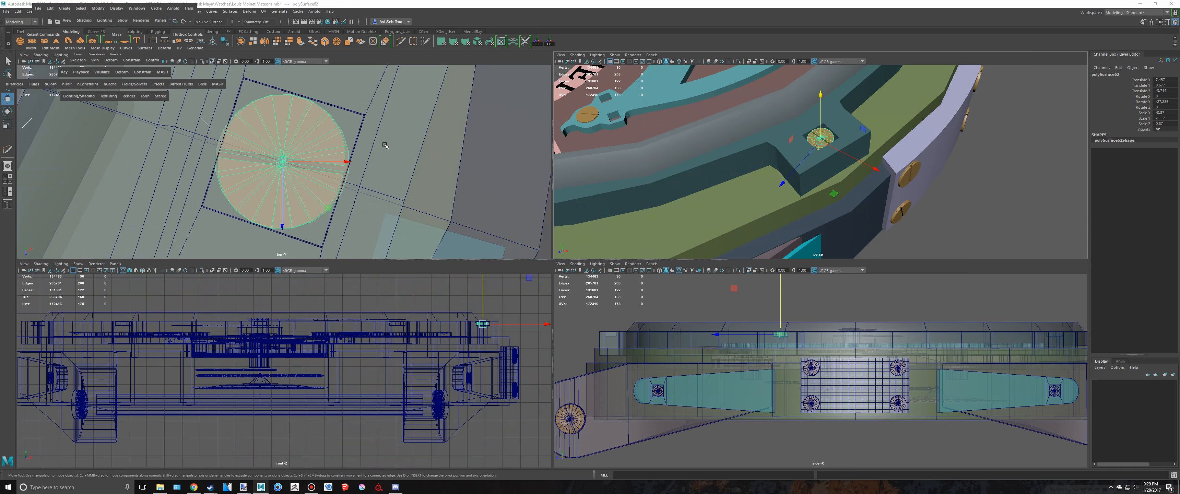
key("space")
scroll(522, 227, "down", 6)
scroll(522, 228, "down", 4)
key("d")
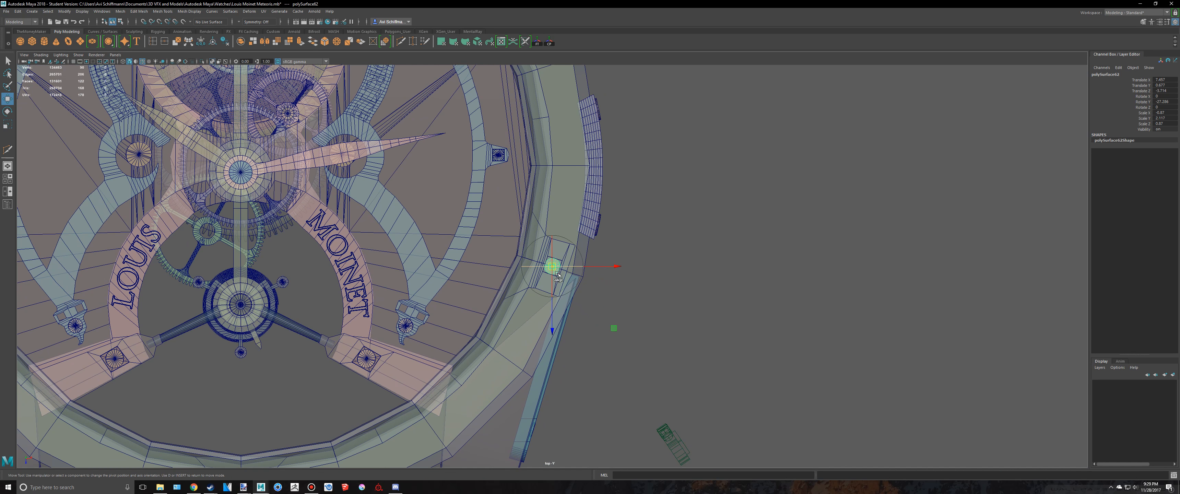
left_click_drag(555, 269, 243, 174)
middle_click_drag(550, 263, 832, 262, "alt")
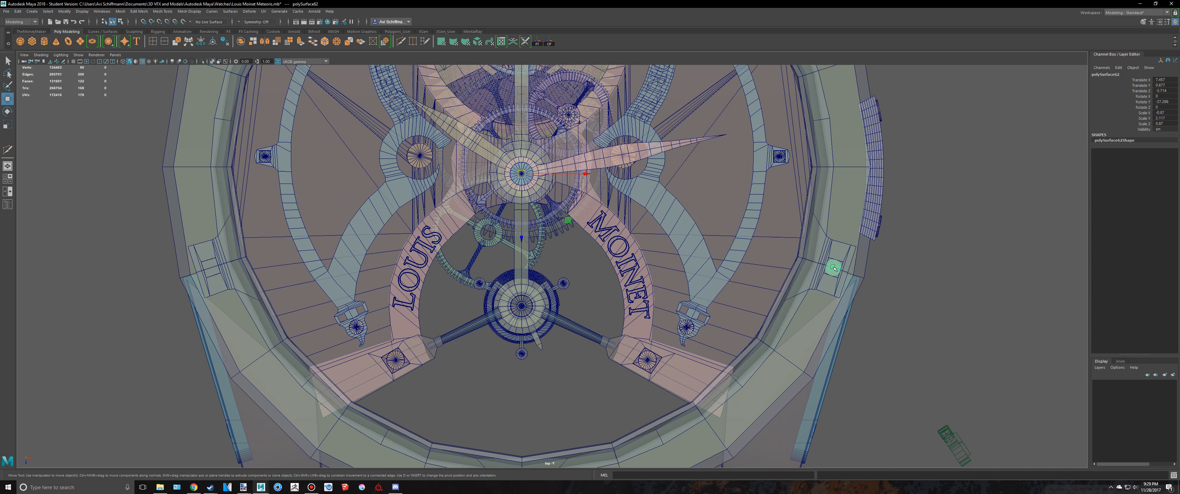
Freeze the clamp screw's transformations, duplicate it and mirror the copy to the opposite clamp with Scale X -1
scroll(594, 190, "down", 2)
key("ctrl+d")
key("r")
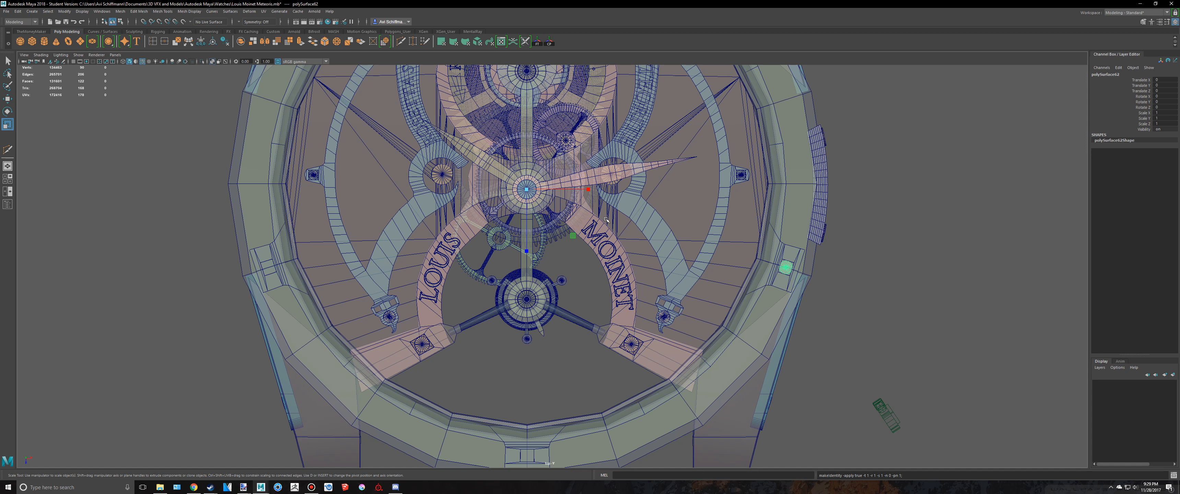
left_click_drag(587, 190, 548, 190)
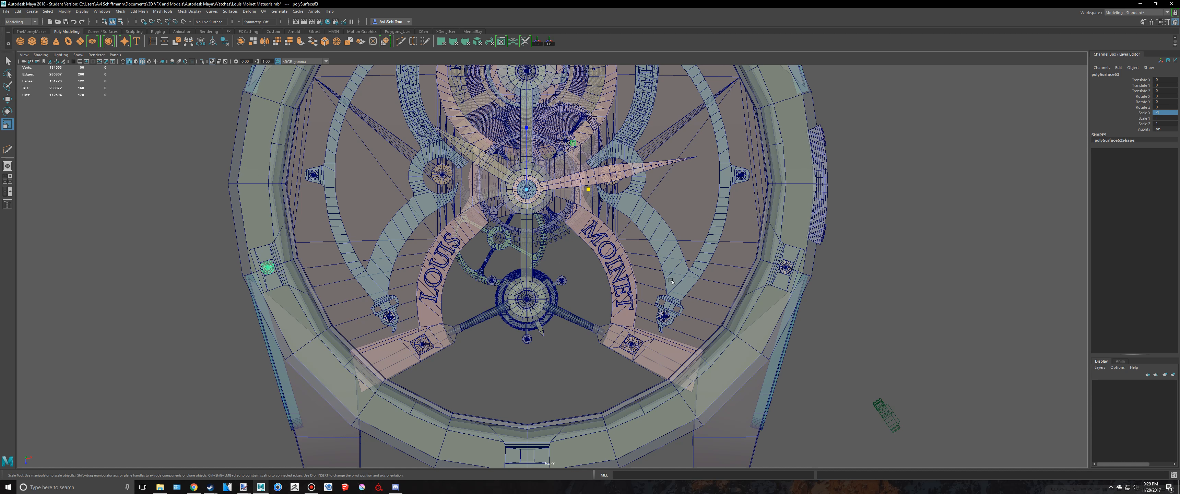
Duplicate the mirrored screw and rotate the copy 75 degrees around Y to the bottom bezel clamp
middle_click_drag(615, 337, 627, 254, "alt")
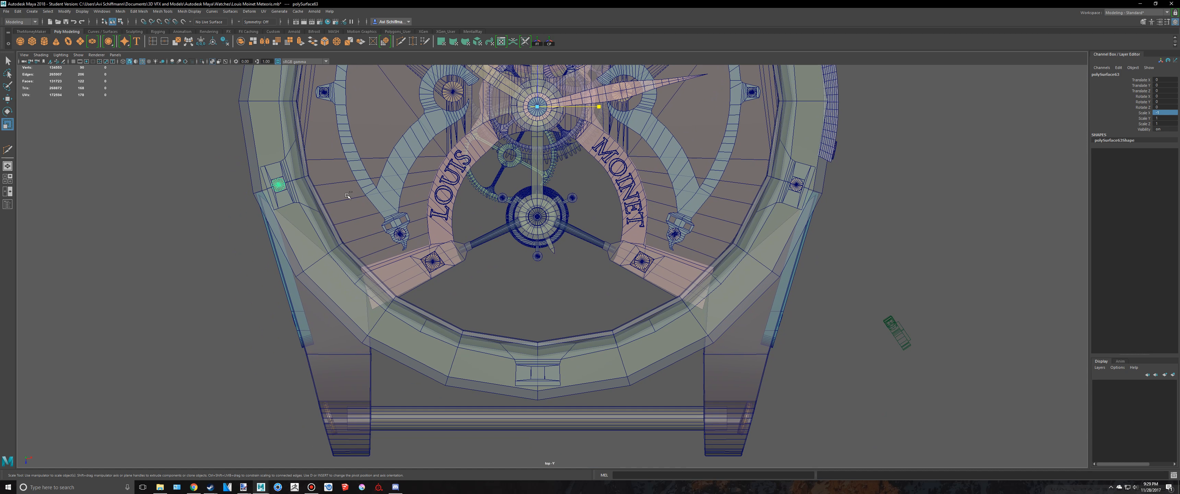
key("e")
left_click_drag(580, 153, 599, 134)
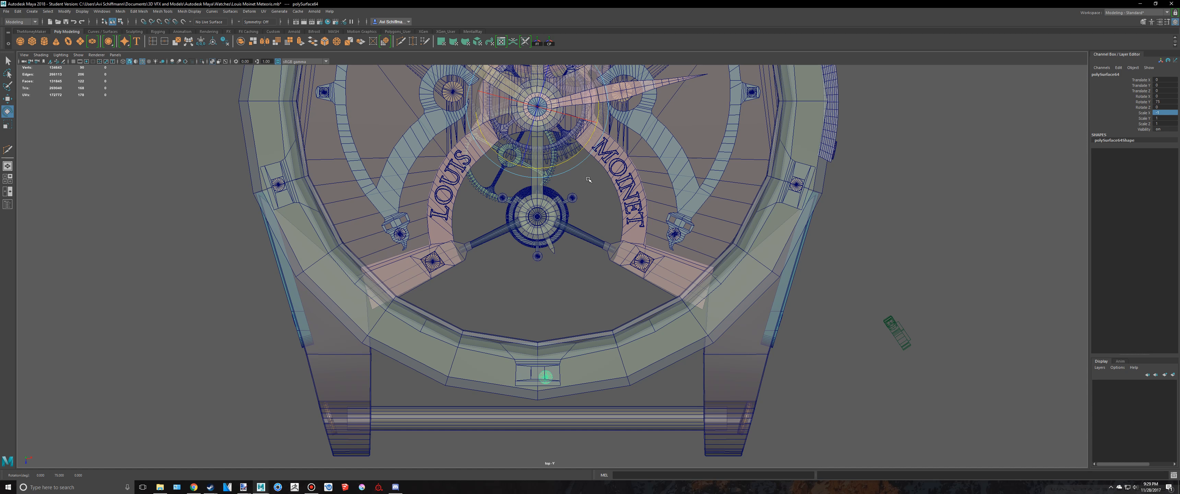
Center the bottom screw's pivot and move the screw into the bottom clamp's square recess
left_click(550, 44)
key("f")
key("w")
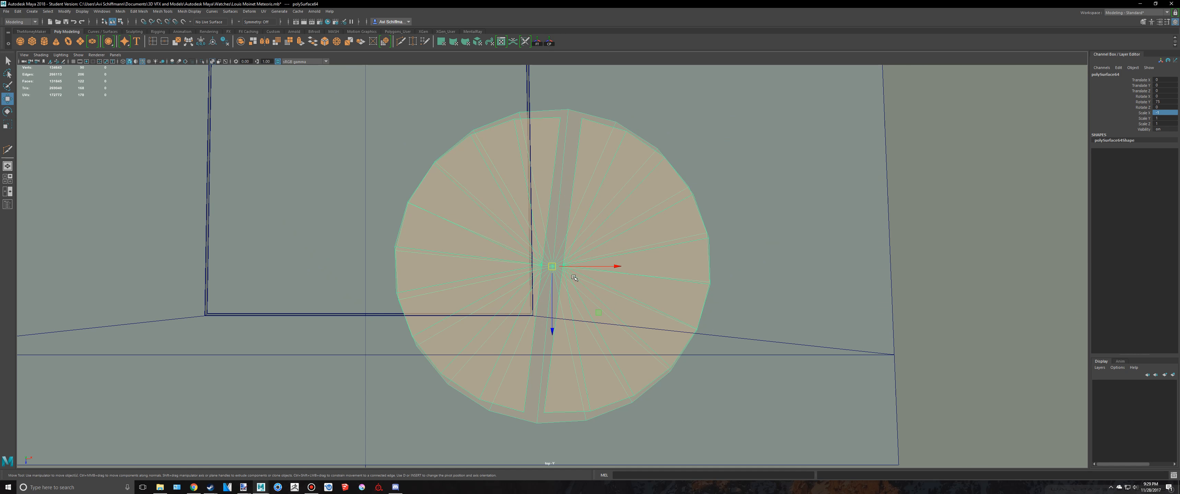
scroll(564, 262, "down", 10)
scroll(558, 263, "up", 1)
scroll(558, 263, "up", 3)
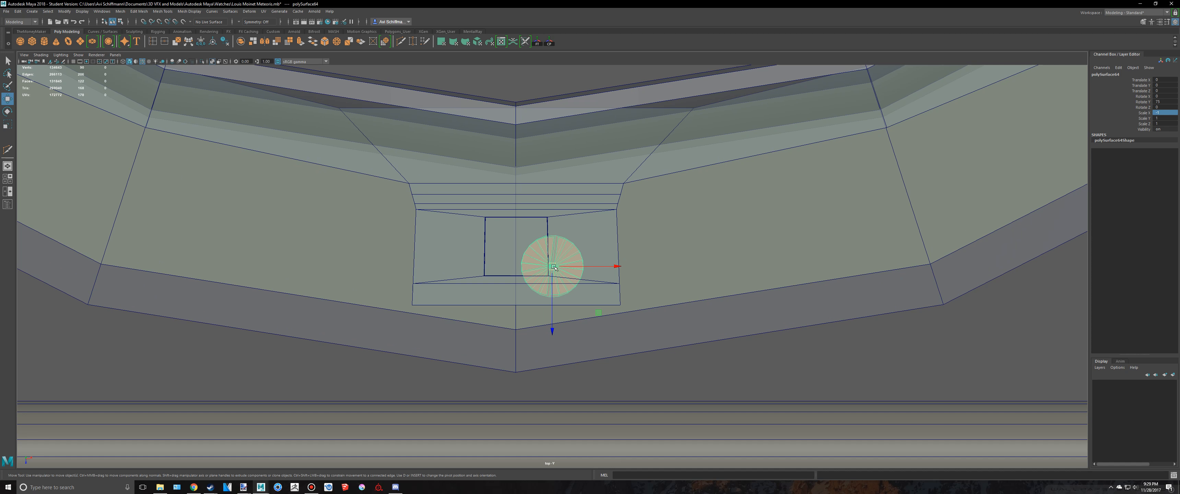
left_click_drag(557, 264, 520, 249)
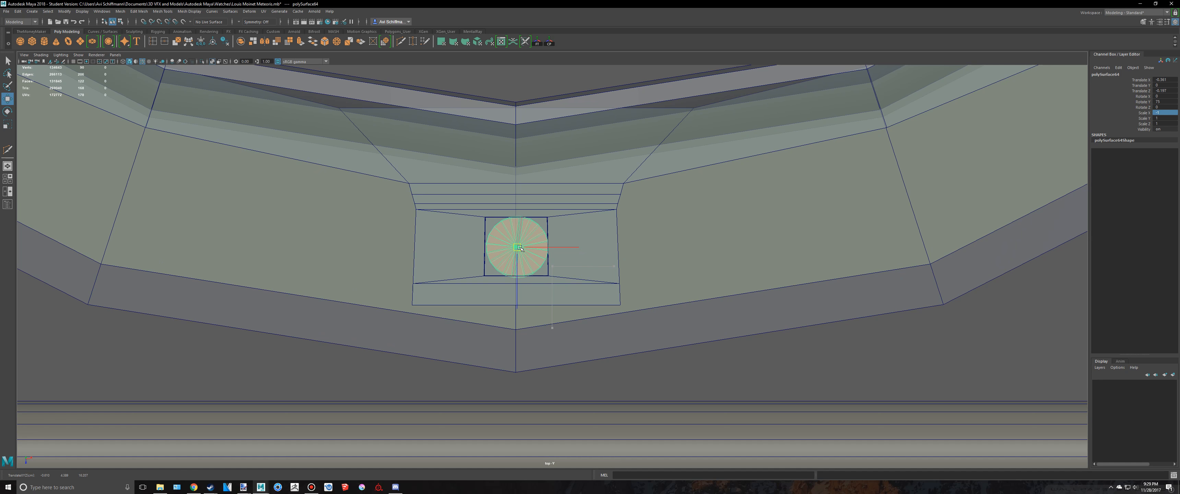
scroll(514, 247, "up", 3)
scroll(513, 247, "down", 15)
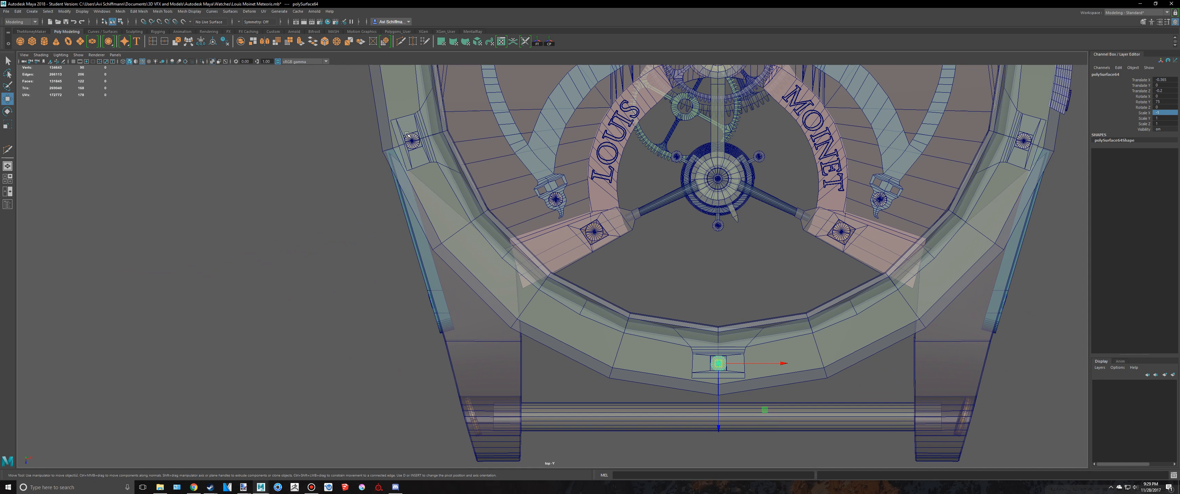
Center the pivots of the left and right clamp screws on their own geometry
left_click(410, 139)
left_click(550, 45)
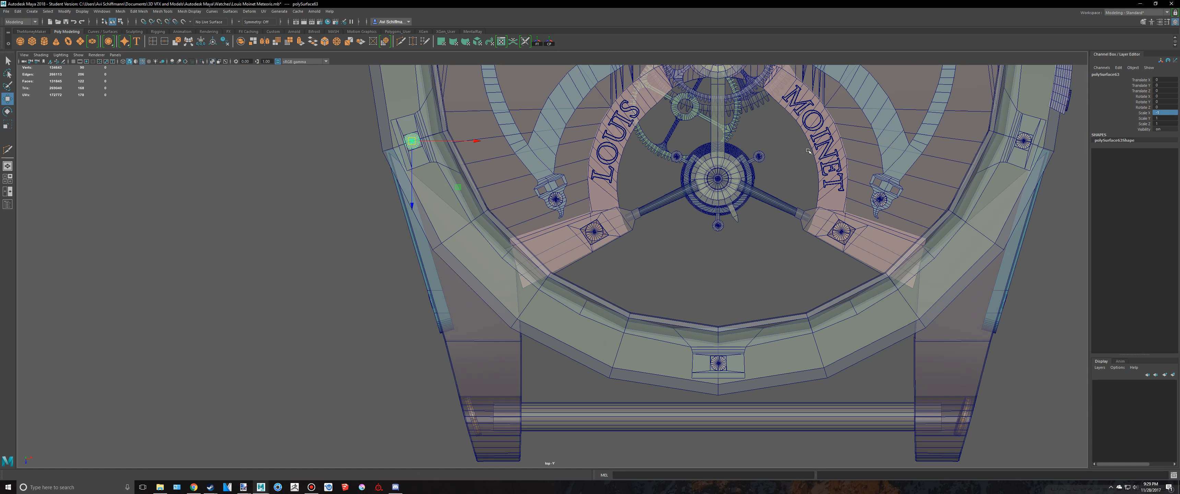
left_click(1023, 140)
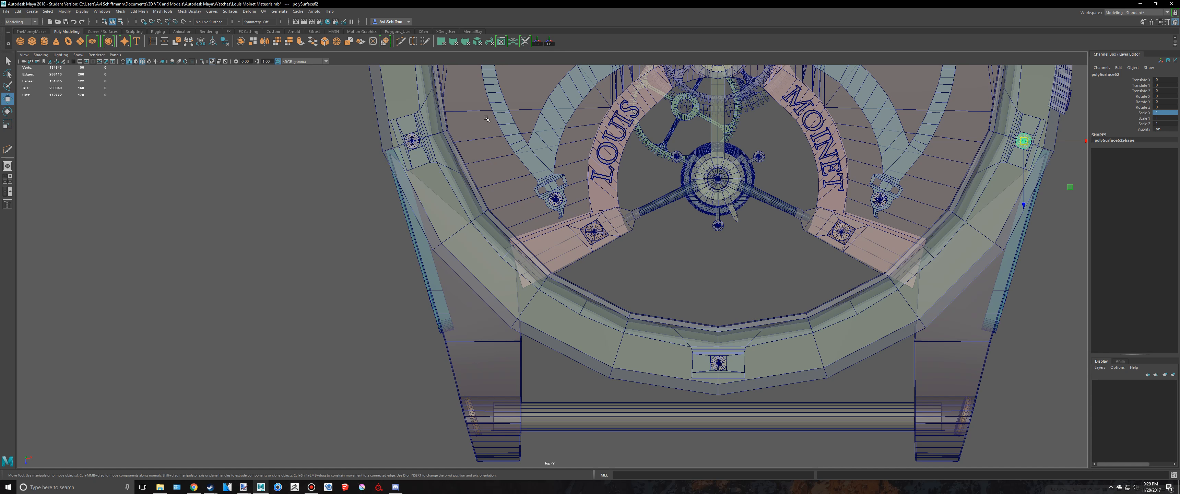
Rotate the left clamp screw slightly around Y to change its slot direction
left_click(418, 142)
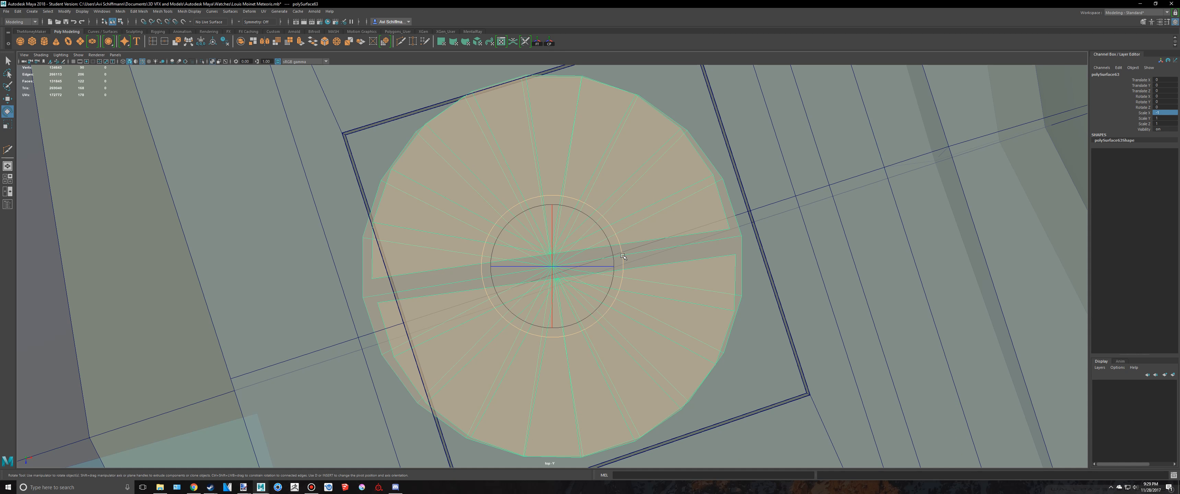
left_click_drag(622, 256, 620, 246)
scroll(620, 246, "down", 15)
middle_click_drag(1047, 182, 643, 188, "alt")
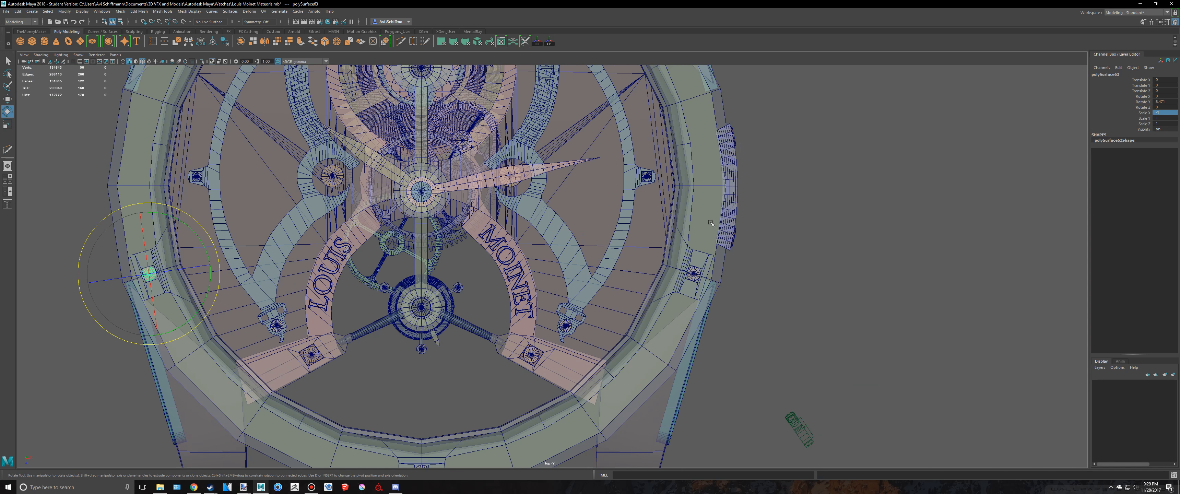
Rotate the right clamp screw slightly around Y to change its slot direction
left_click(696, 276)
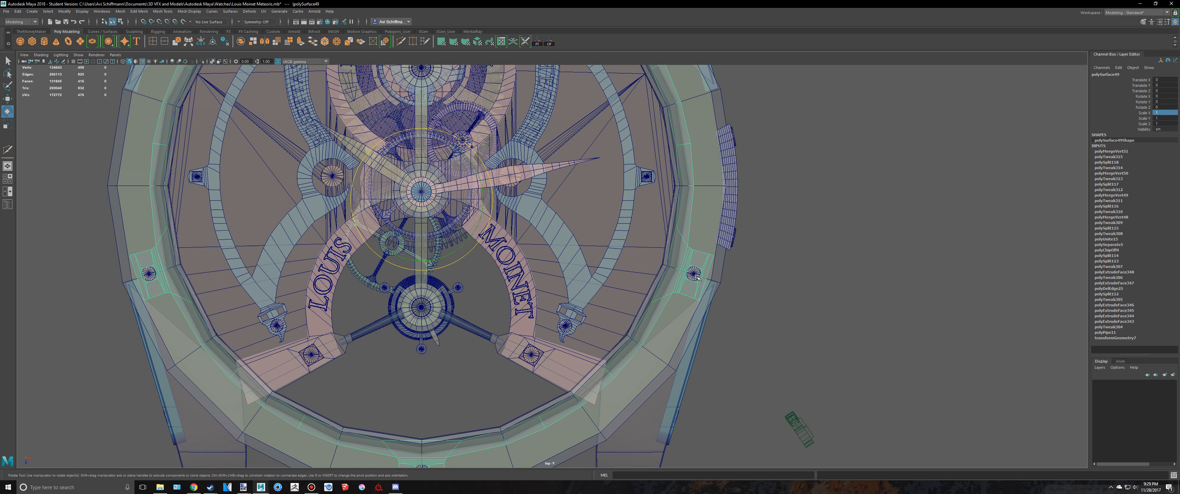
left_click(693, 273)
key("f")
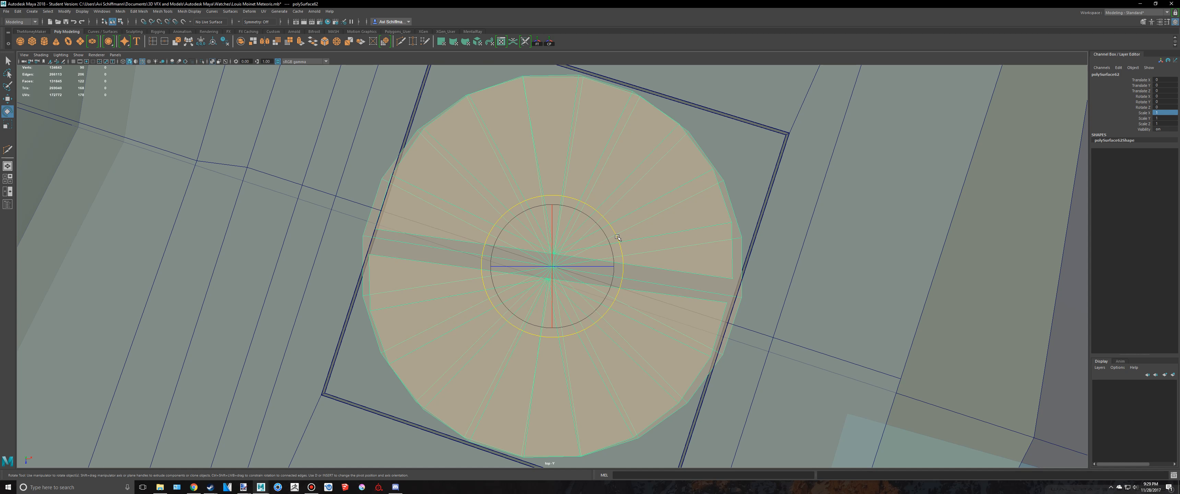
left_click_drag(617, 237, 619, 243)
scroll(618, 228, "down", 15)
left_click(555, 156)
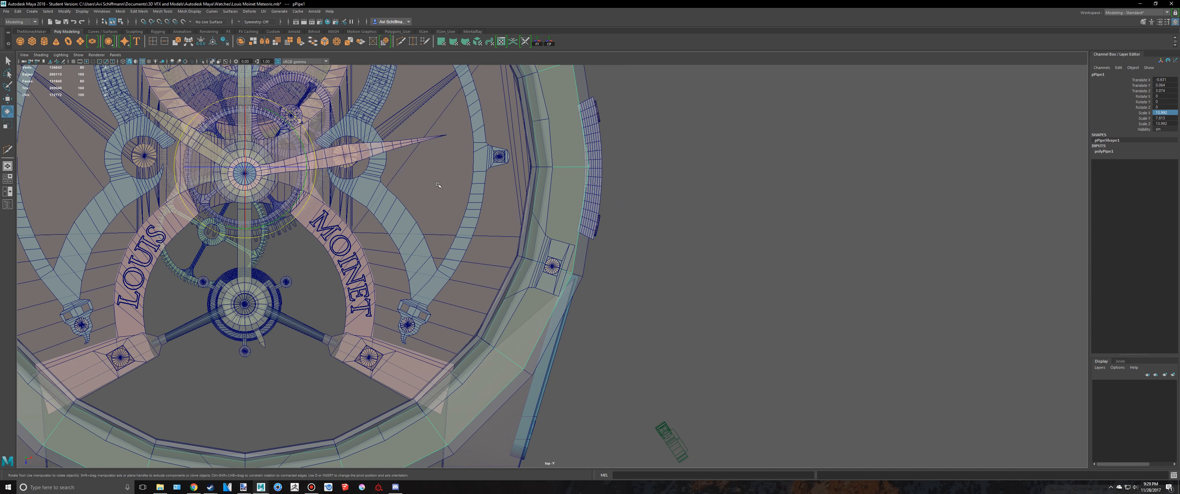
mouse_move(316, 166)
left_mouse_down()
mouse_move(314, 140)
mouse_move(316, 152)
left_mouse_up()
key("ctrl+z")
Duplicate the left and right clamp screws together and move the copies along Z toward the upper bezel clamps
middle_click_drag(608, 214, 746, 311, "alt")
scroll(746, 311, "down", 5)
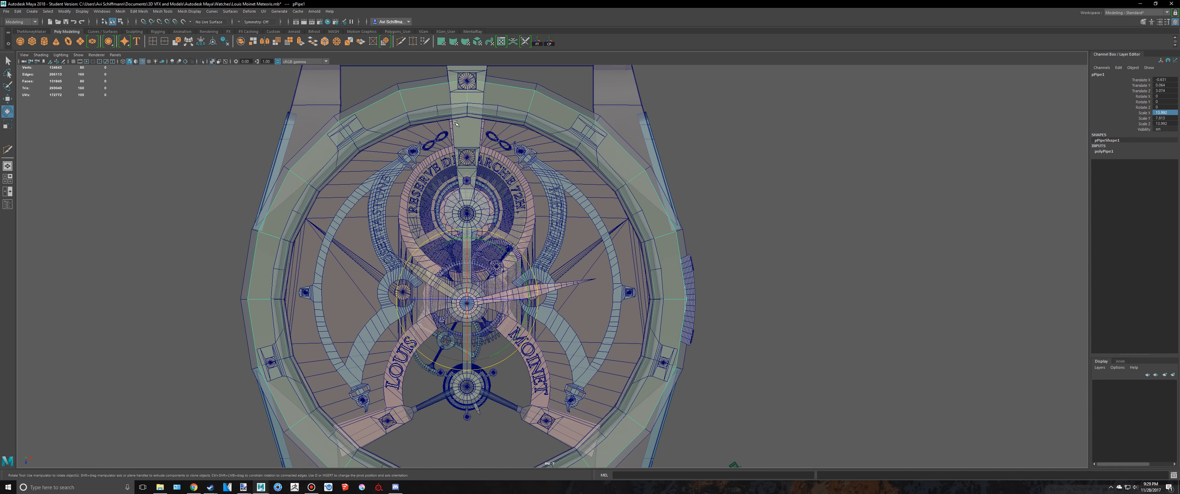
left_click(637, 341)
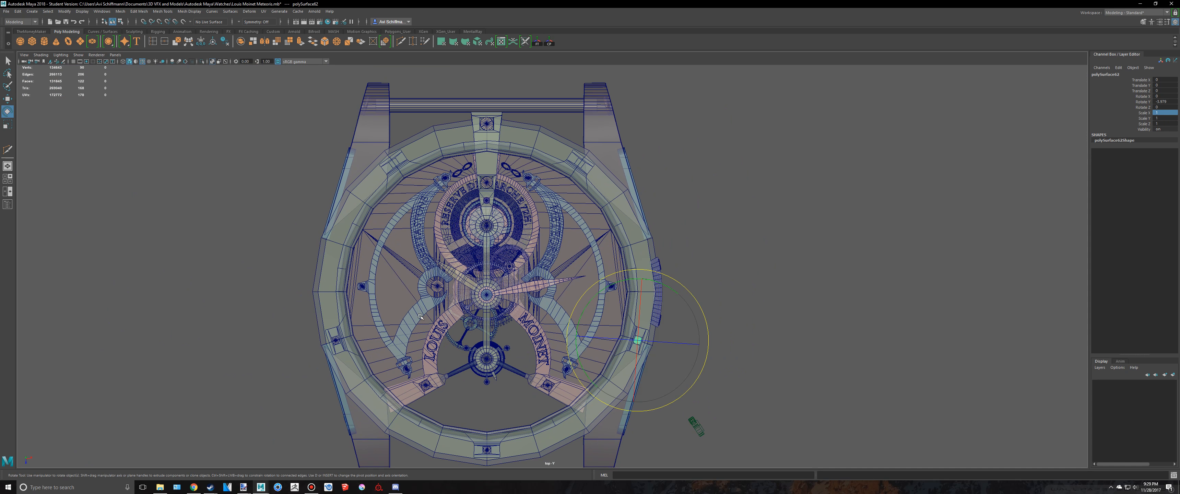
left_click(338, 343)
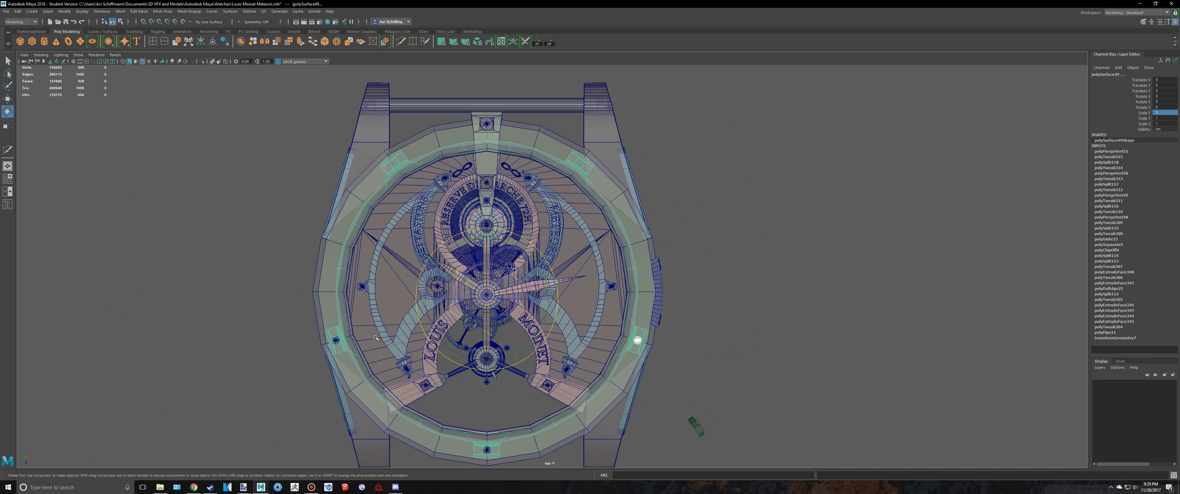
left_click(337, 341)
key("ctrl+d")
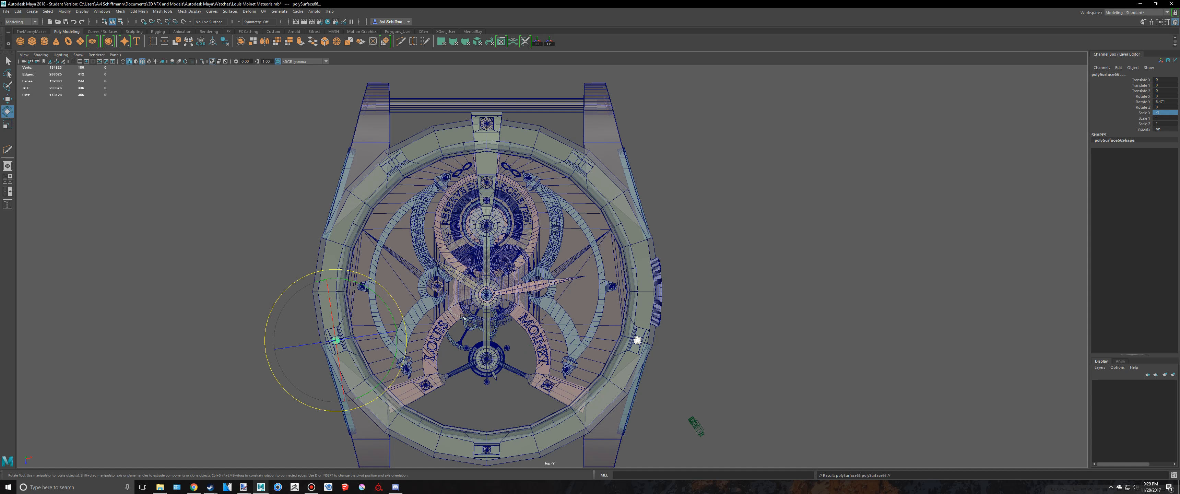
key("w")
left_click_drag(335, 402, 398, 225)
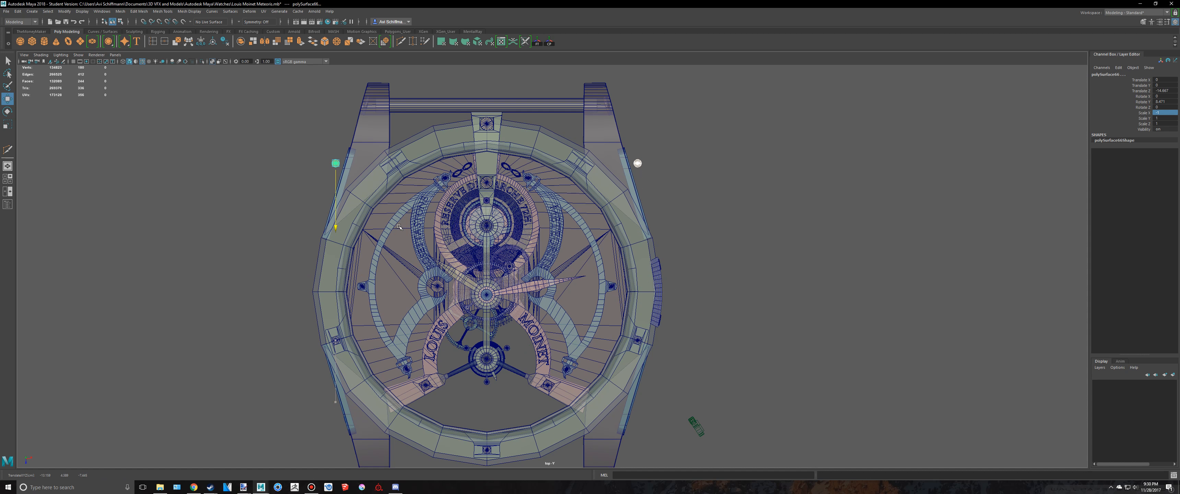
Move the right screw copy into the upper-right bezel clamp's square recess and center it there
scroll(540, 184, "up", 1)
left_click(654, 144)
key("f")
scroll(654, 143, "down", 10)
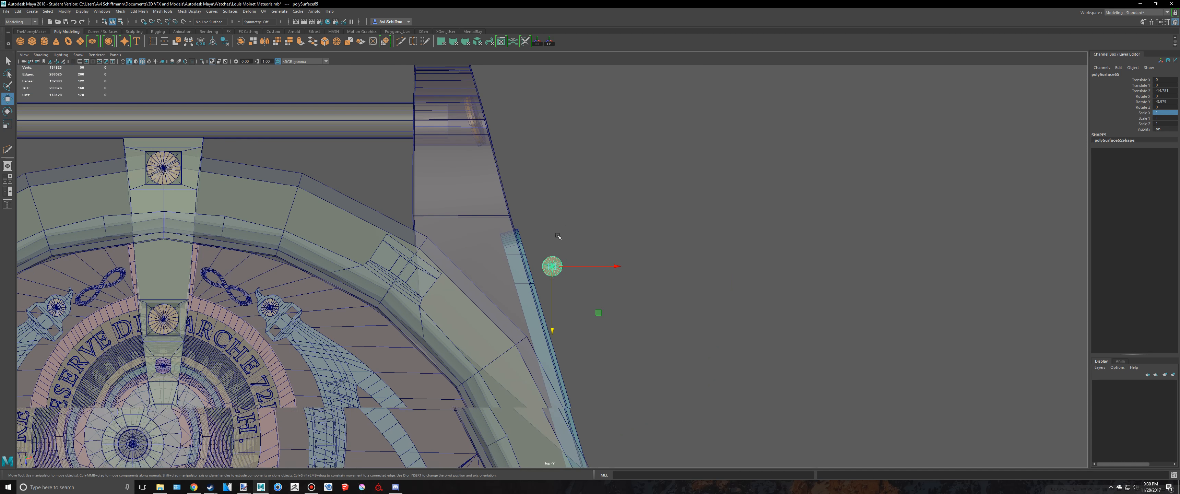
left_click_drag(555, 268, 407, 269)
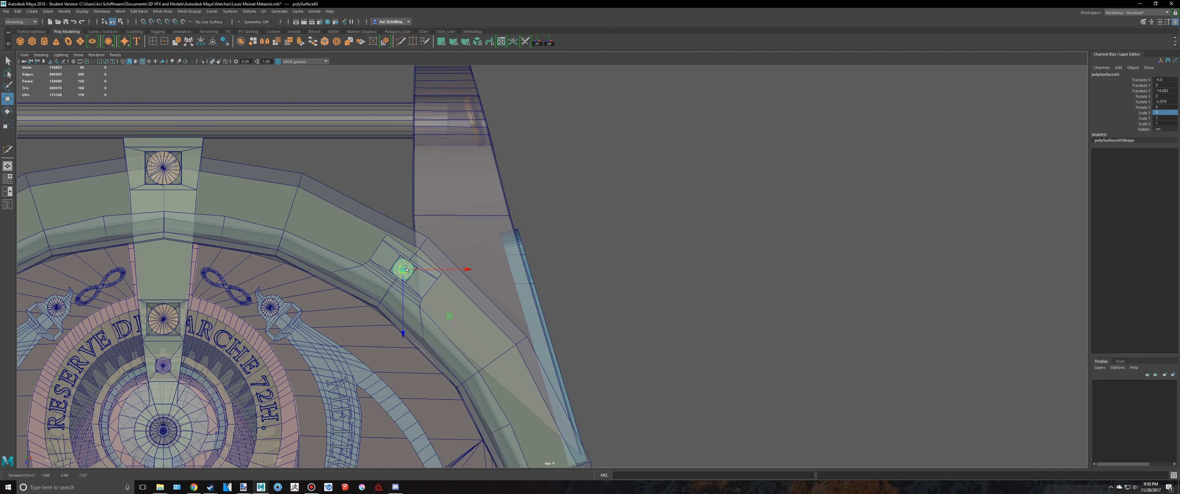
key("f")
left_click_drag(551, 266, 552, 262)
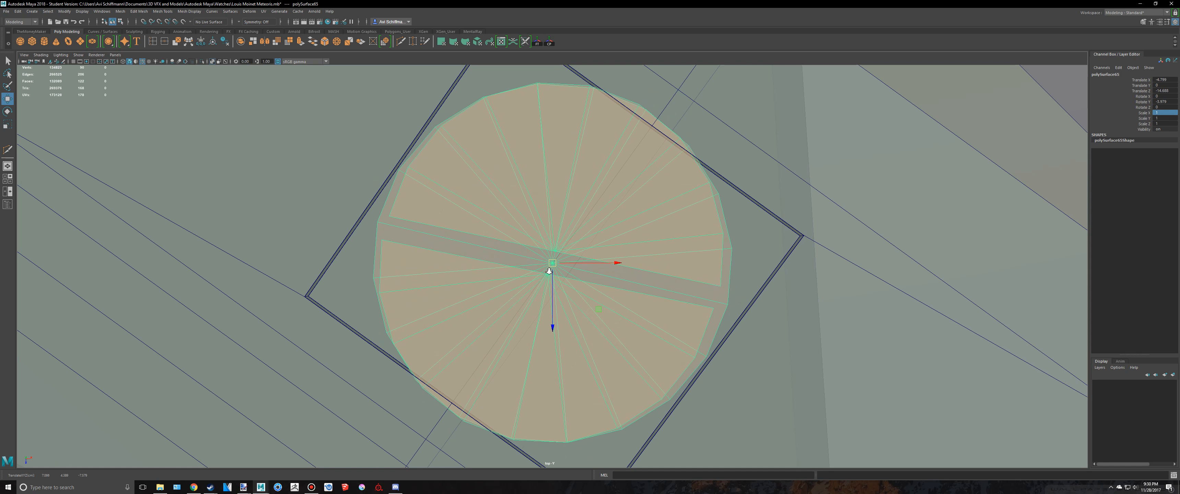
Move the left screw copy into the upper-left bezel clamp's square recess and center it there
scroll(548, 271, "down", 10)
left_click(49, 265)
left_click_drag(49, 265, 173, 269)
key("f")
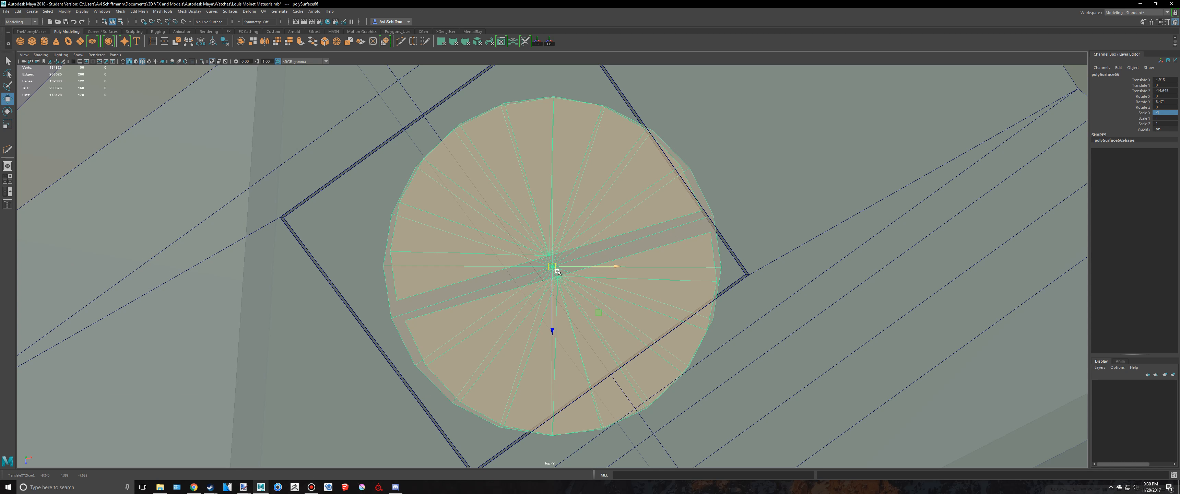
left_click_drag(552, 265, 518, 246)
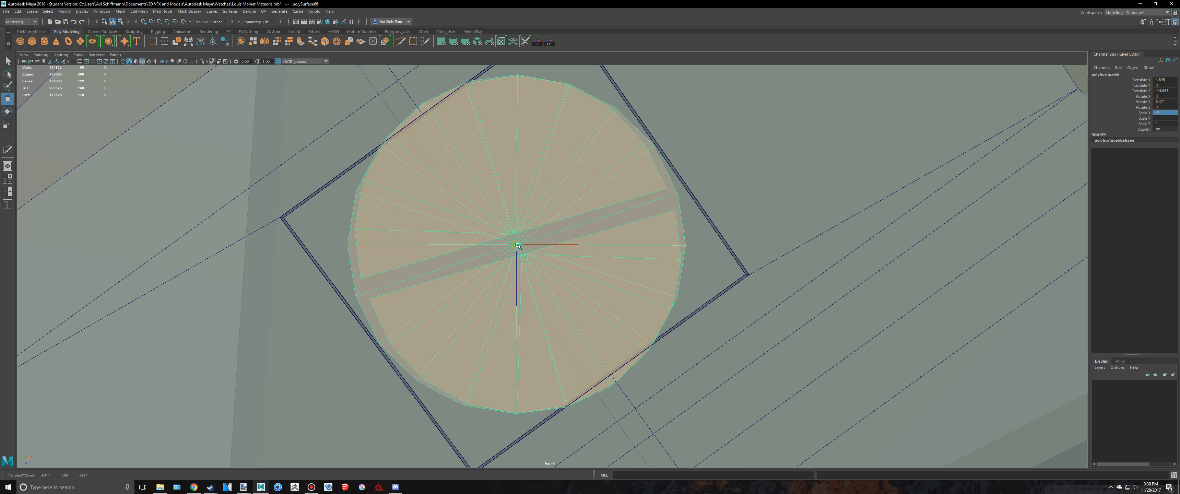
Return to the perspective view and save the scene, accepting the student version notice
scroll(518, 246, "down", 10)
key("space")
key("space")
scroll(751, 176, "down", 10)
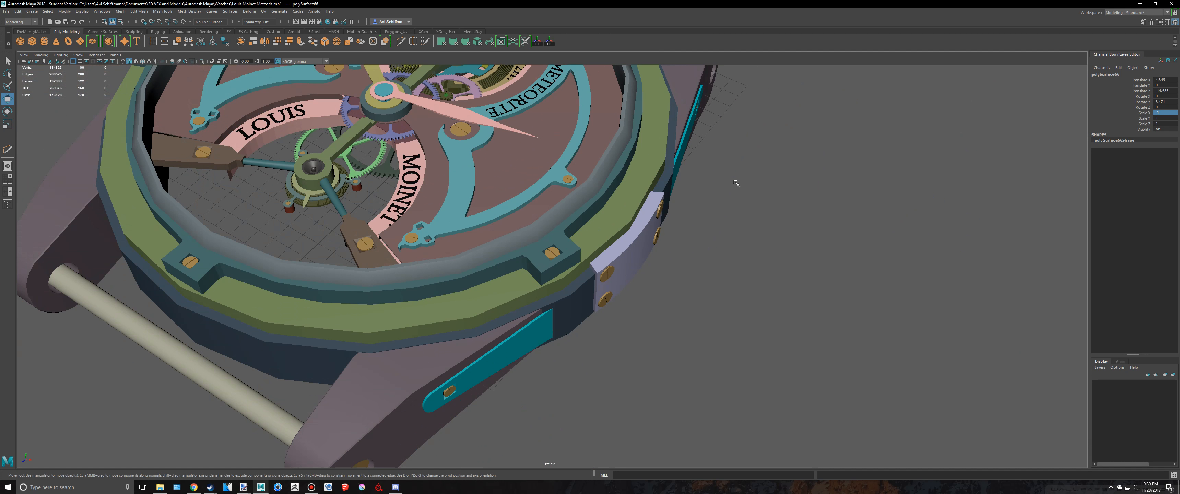
left_click_drag(716, 195, 666, 210, "alt")
left_click(645, 195)
scroll(643, 195, "up", 3)
scroll(643, 195, "up", 1)
key("ctrl+s")
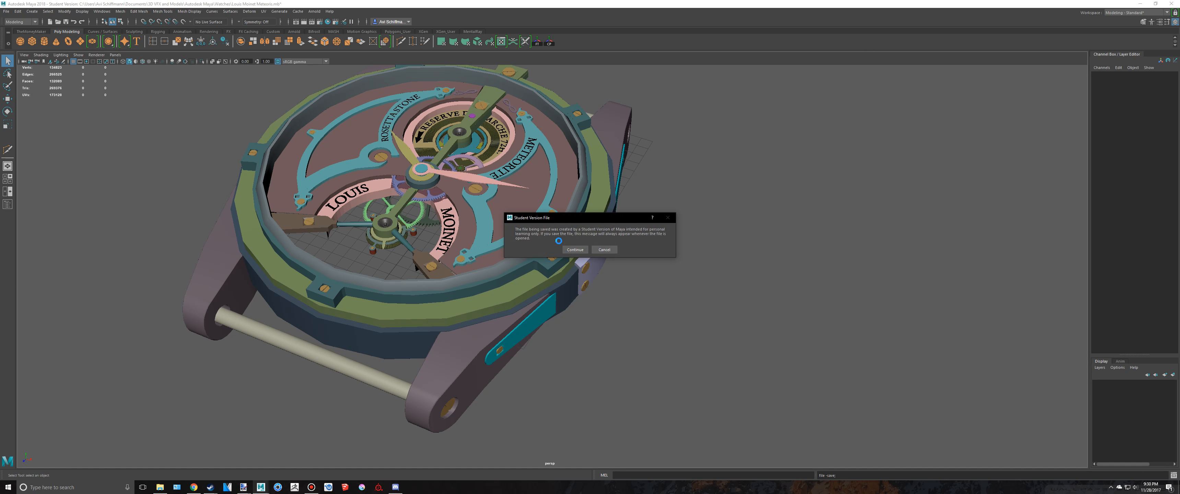
left_click(575, 248)
left_click_drag(645, 247, 573, 249, "alt")
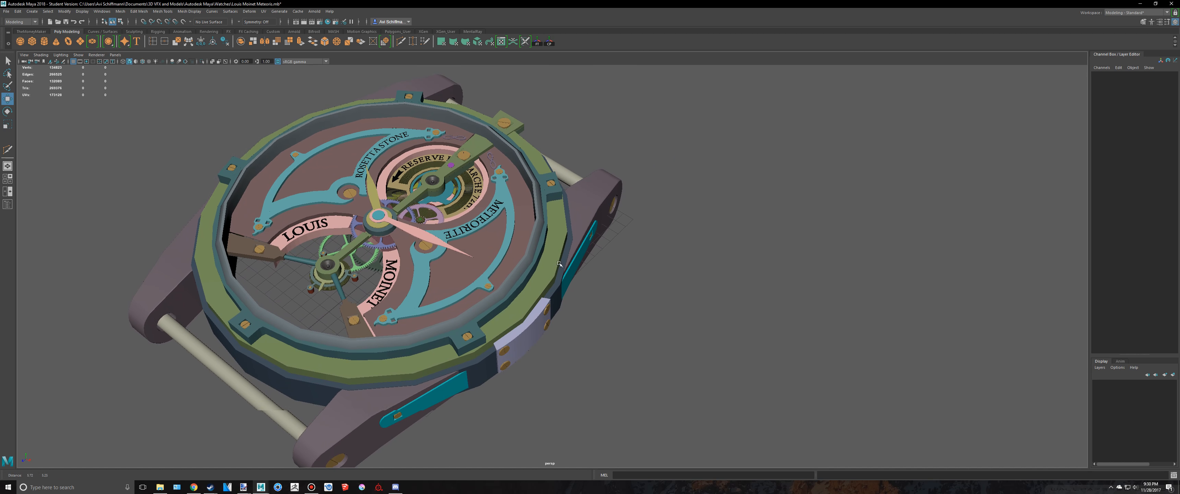
Assign a new Blinn material to the two strap bars between the lugs
left_click(233, 380)
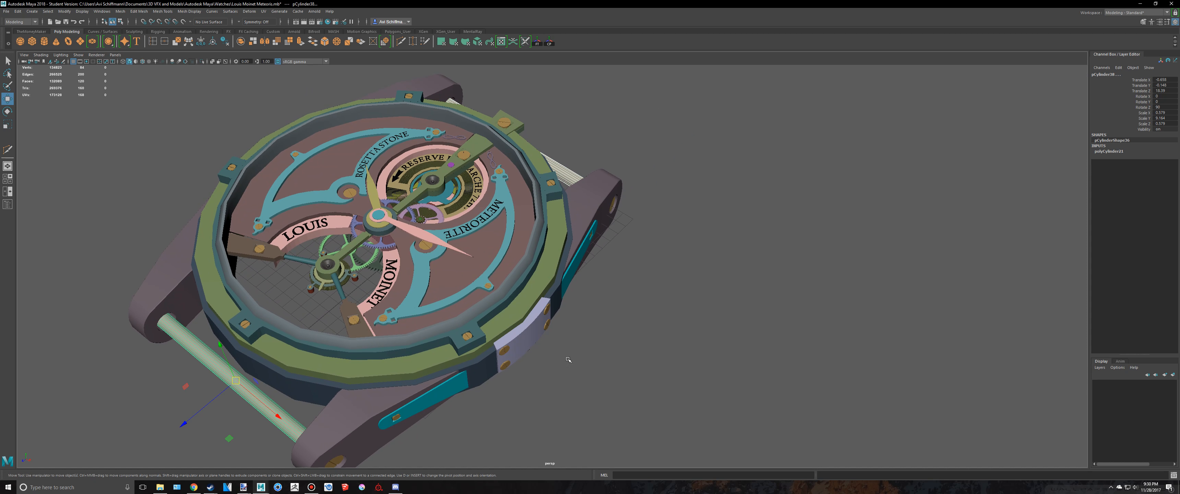
left_click(605, 338)
scroll(605, 339, "down", 3)
key("ctrl+z")
right_click_drag(360, 347, 361, 458)
left_click(153, 186)
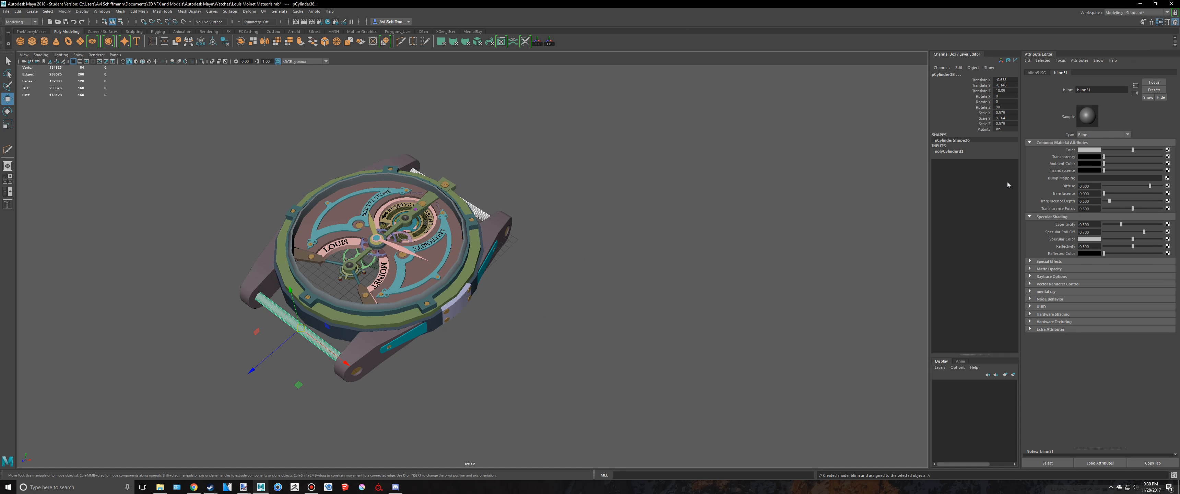
Set the strap bars' Blinn material color to a muted blue-violet and deselect the bars
left_click(1089, 150)
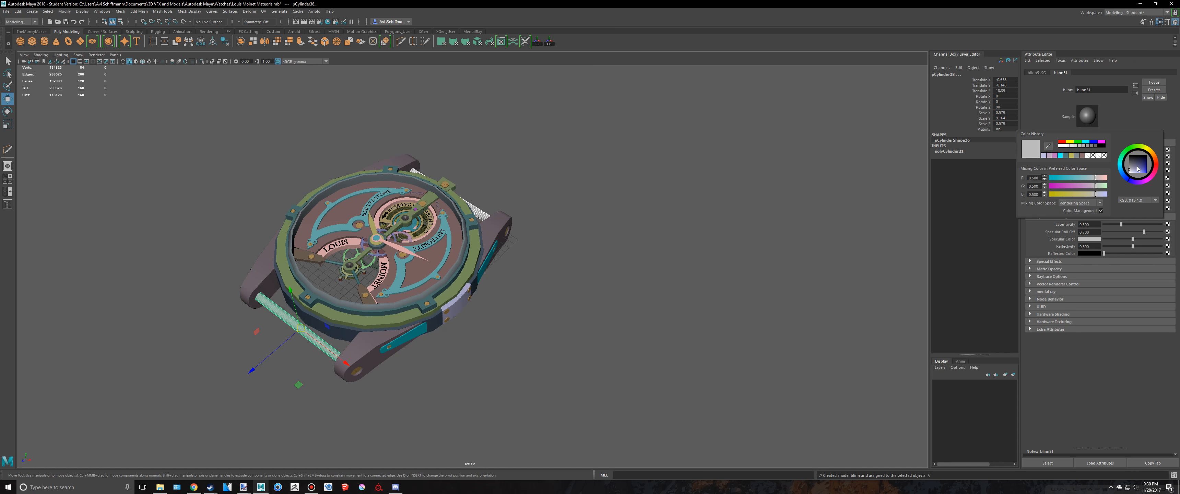
key("q")
left_click(596, 230)
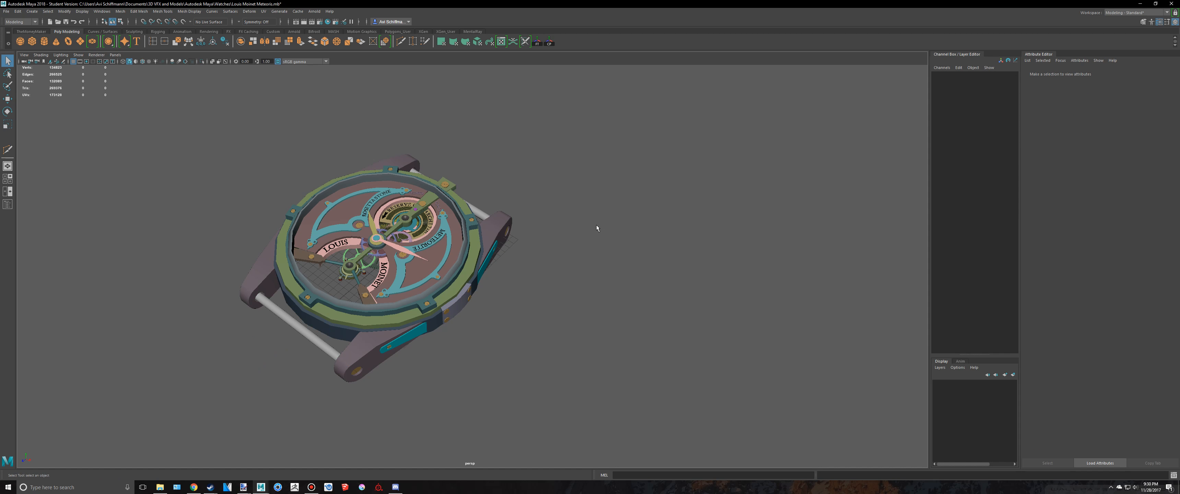
key("ctrl+z")
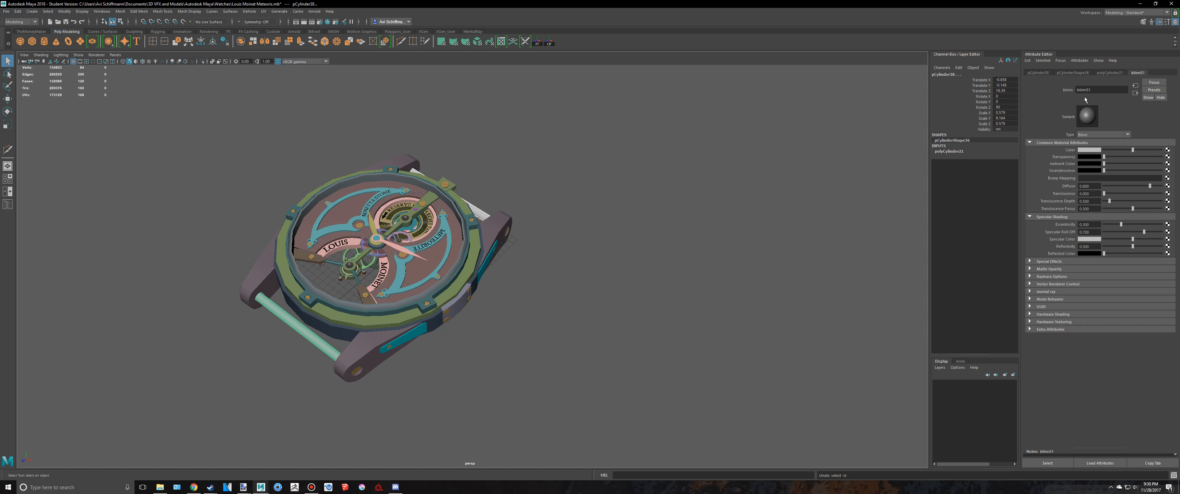
left_click(1096, 150)
left_click(1144, 162)
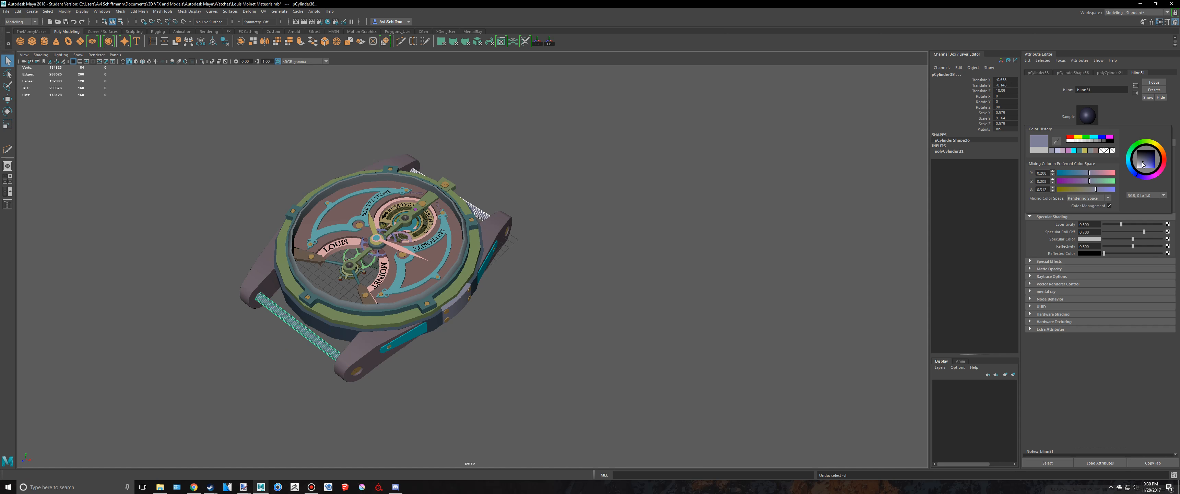
left_click(706, 169)
Hide the Attribute Editor and the Channel Box to enlarge the viewport around the watch
left_click(1167, 22)
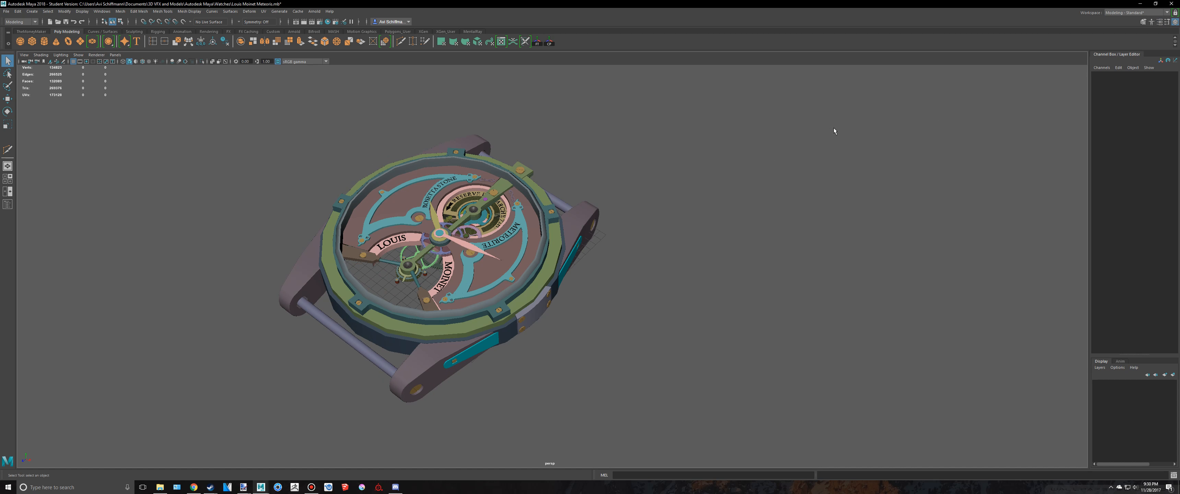
left_click(1175, 22)
scroll(695, 242, "up", 4)
middle_click_drag(695, 243, 803, 221, "alt")
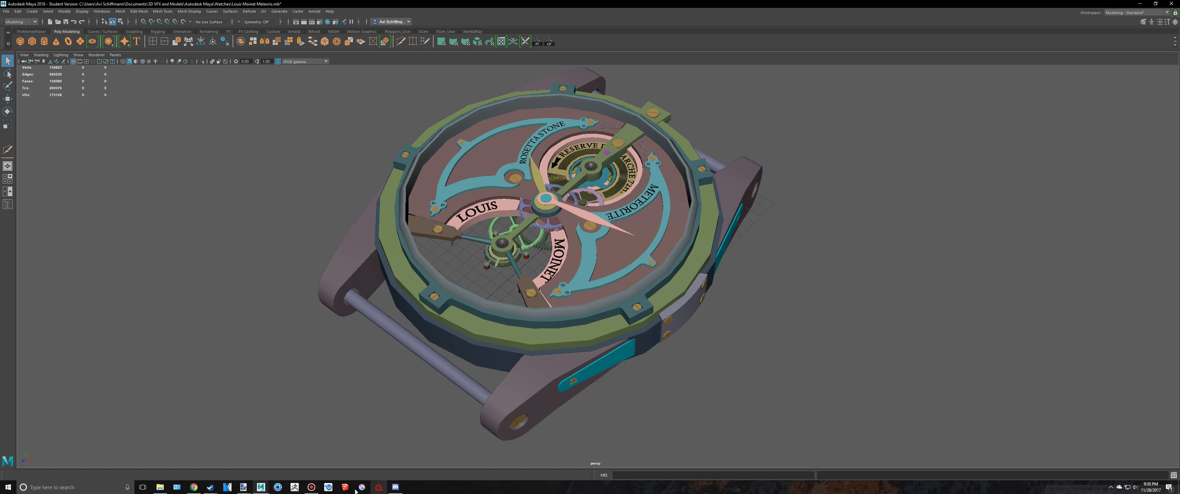
left_click(311, 487)
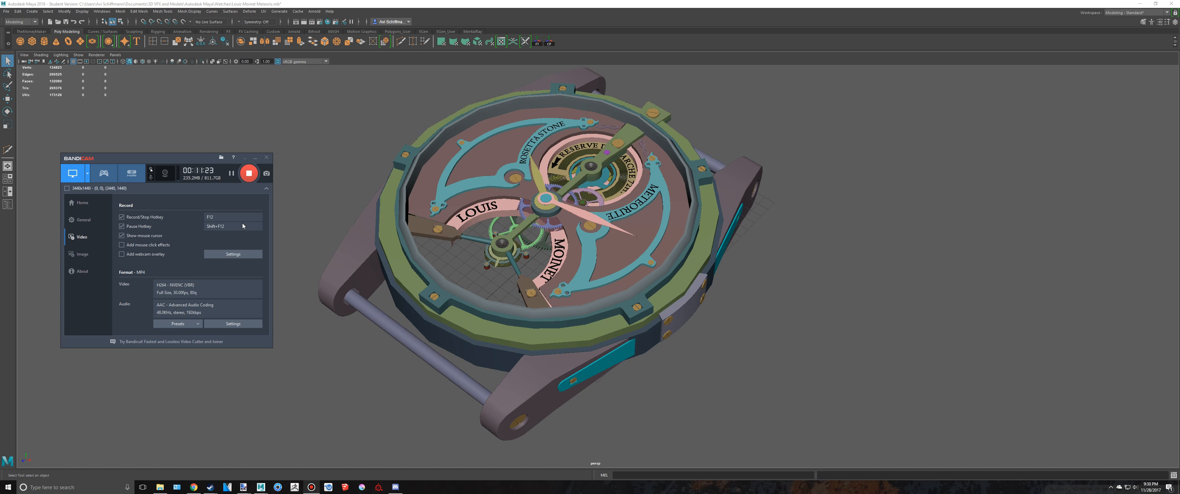